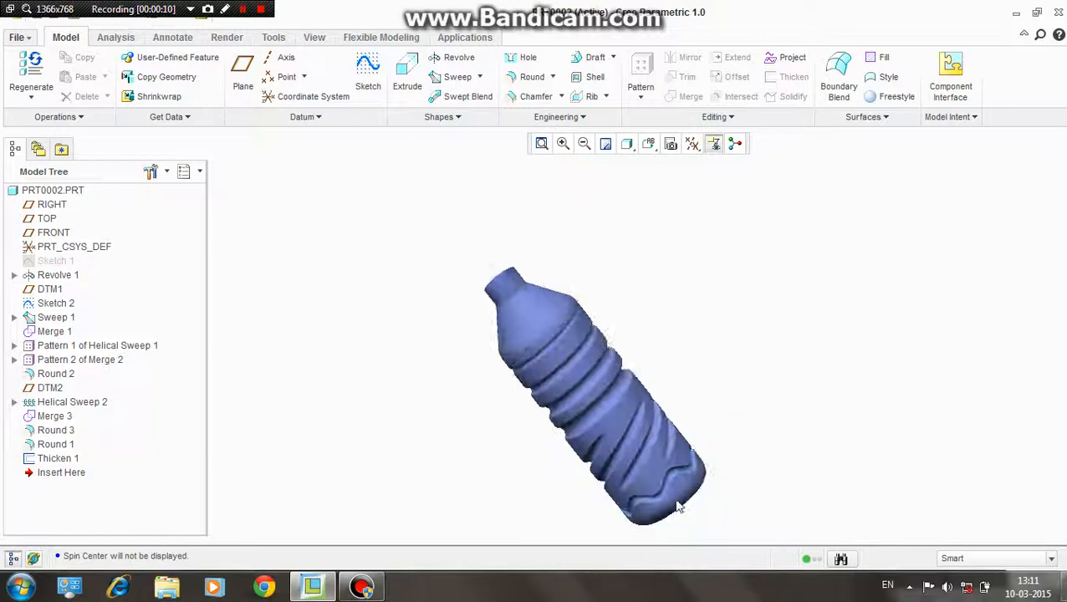
- Examine the wavy groove around the bottle's base from several angles, close up and in full view
{"action": "scroll", "coordinate": [678, 505], "scroll_direction": "down", "scroll_amount": 2}
{"action": "scroll", "coordinate": [638, 437], "scroll_direction": "down", "scroll_amount": 1}
{"action": "scroll", "coordinate": [657, 383], "scroll_direction": "up", "scroll_amount": 1}
{"action": "scroll", "coordinate": [650, 437], "scroll_direction": "down", "scroll_amount": 2}
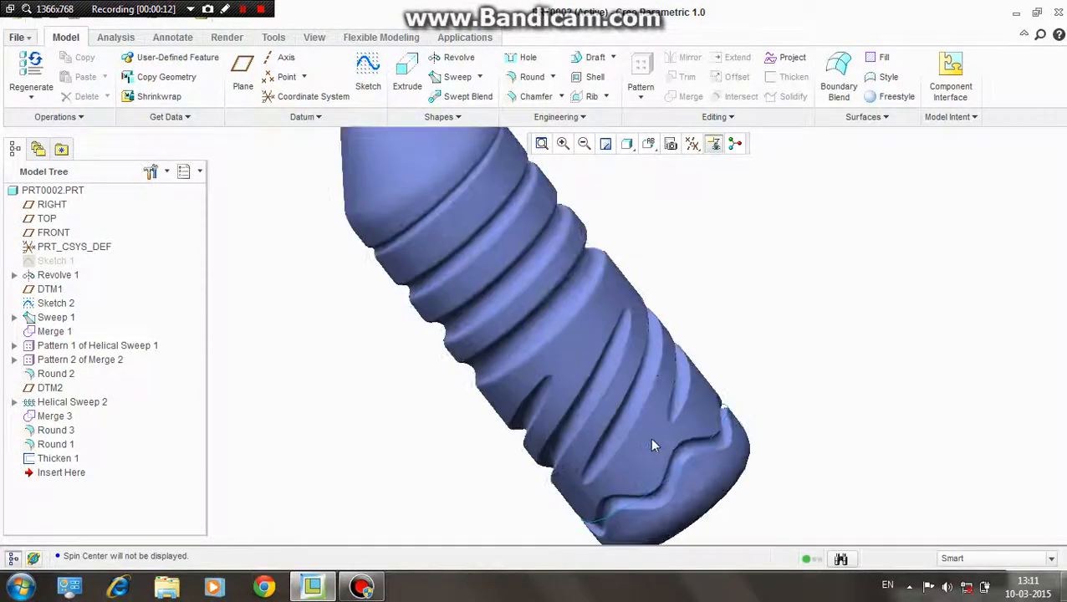
{"action": "scroll", "coordinate": [708, 358], "scroll_direction": "up", "scroll_amount": 2}
{"action": "mouse_move", "coordinate": [747, 400]}
{"action": "middle_mouse_down"}
{"action": "mouse_move", "coordinate": [724, 406]}
{"action": "mouse_move", "coordinate": [721, 394]}
{"action": "middle_mouse_up"}
{"action": "scroll", "coordinate": [721, 394], "scroll_direction": "down", "scroll_amount": 2}
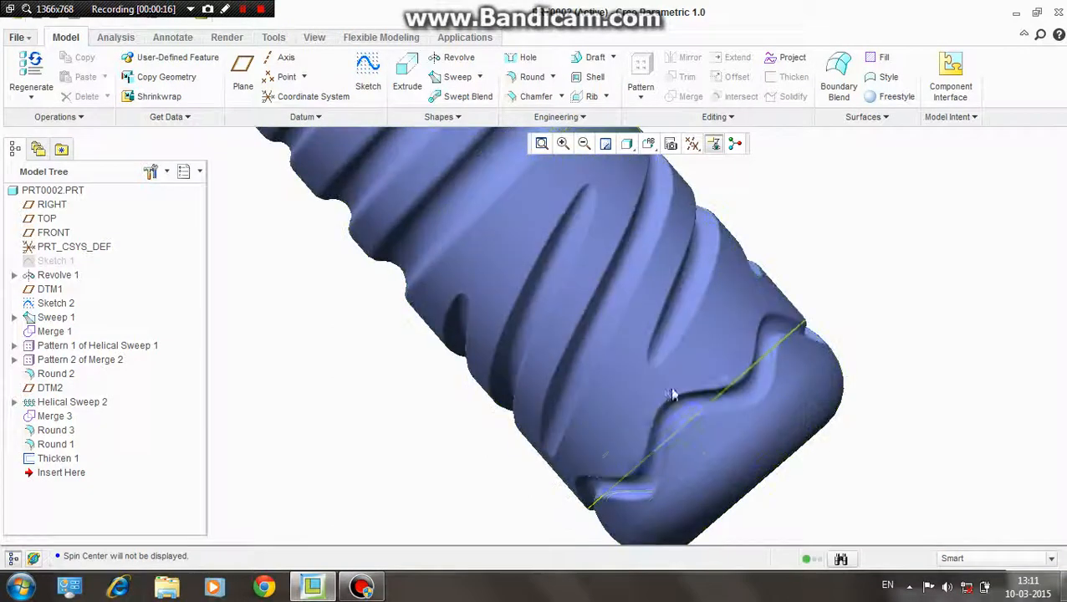
{"action": "middle_click_drag", "start_coordinate": [729, 389], "coordinate": [721, 373]}
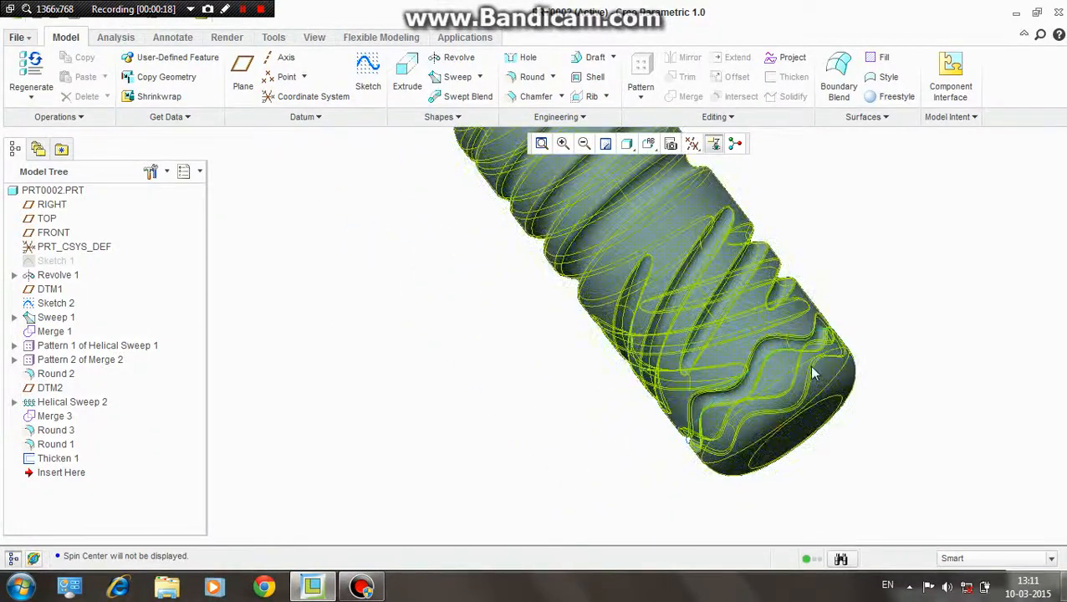
{"action": "scroll", "coordinate": [719, 366], "scroll_direction": "down", "scroll_amount": 2}
{"action": "scroll", "coordinate": [778, 373], "scroll_direction": "up", "scroll_amount": 1}
{"action": "middle_click_drag", "start_coordinate": [820, 342], "coordinate": [797, 357]}
{"action": "scroll", "coordinate": [640, 338], "scroll_direction": "down", "scroll_amount": 2}
{"action": "scroll", "coordinate": [705, 374], "scroll_direction": "up", "scroll_amount": 3}
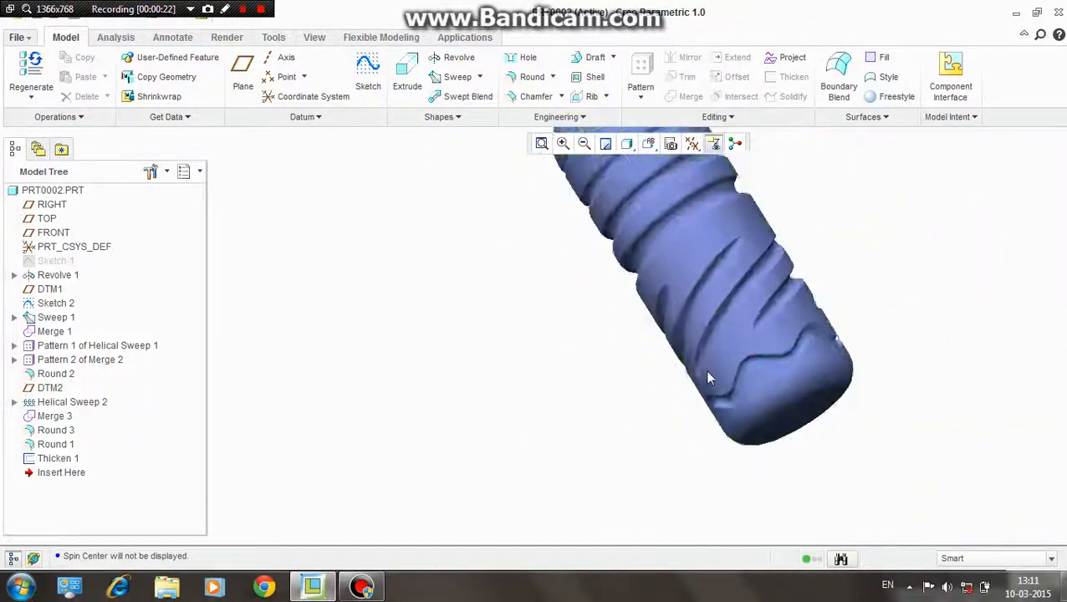
{"action": "scroll", "coordinate": [709, 400], "scroll_direction": "down", "scroll_amount": 3}
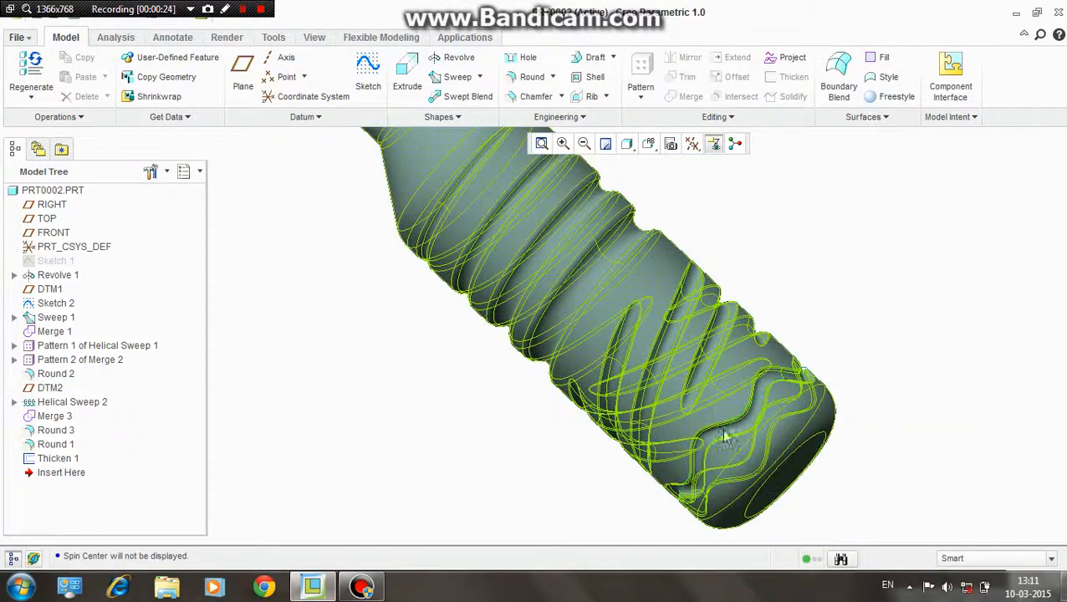
{"action": "scroll", "coordinate": [737, 444], "scroll_direction": "down", "scroll_amount": 2}
{"action": "scroll", "coordinate": [742, 409], "scroll_direction": "up", "scroll_amount": 4}
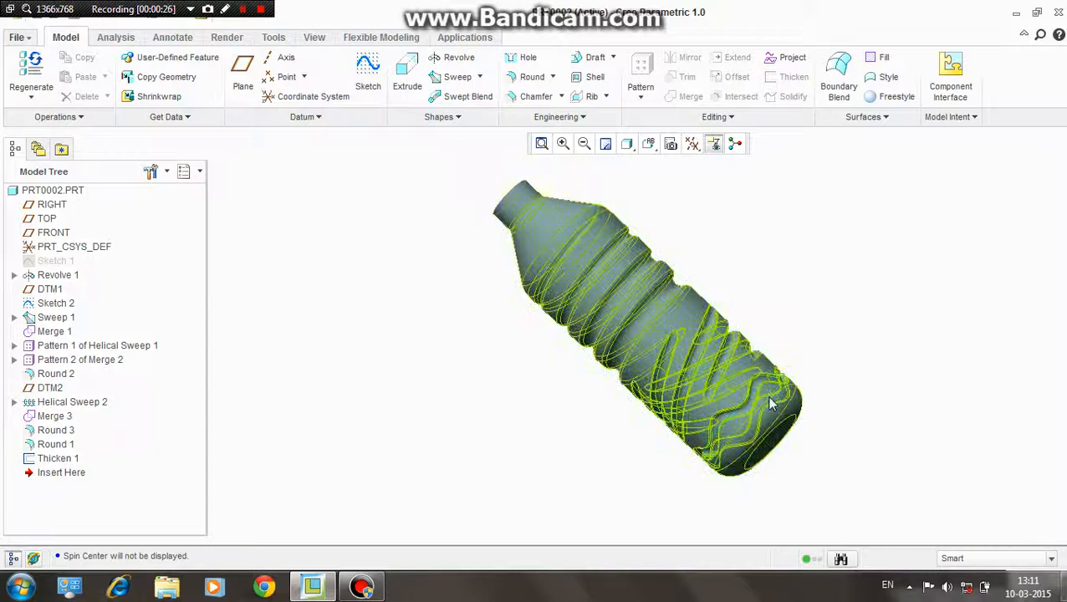
- Examine the slanted helical grooves on the bottle's lower body, including their rounded edges and tapered ends
{"action": "scroll", "coordinate": [768, 393], "scroll_direction": "down", "scroll_amount": 3}
{"action": "scroll", "coordinate": [644, 353], "scroll_direction": "up", "scroll_amount": 3}
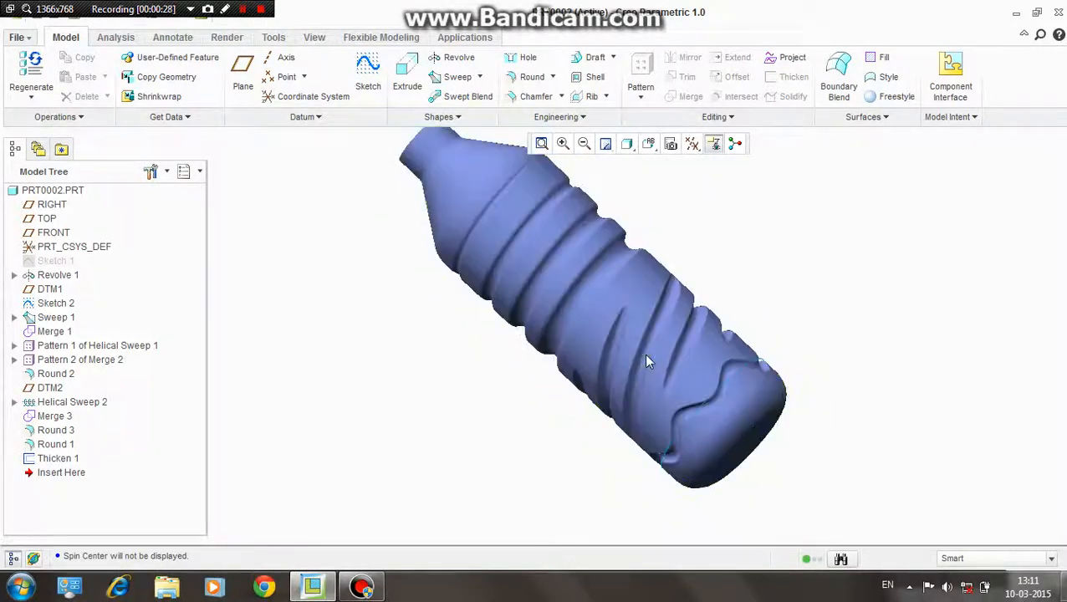
{"action": "scroll", "coordinate": [645, 354], "scroll_direction": "down", "scroll_amount": 2}
{"action": "scroll", "coordinate": [674, 333], "scroll_direction": "up", "scroll_amount": 2}
{"action": "scroll", "coordinate": [672, 305], "scroll_direction": "down", "scroll_amount": 3}
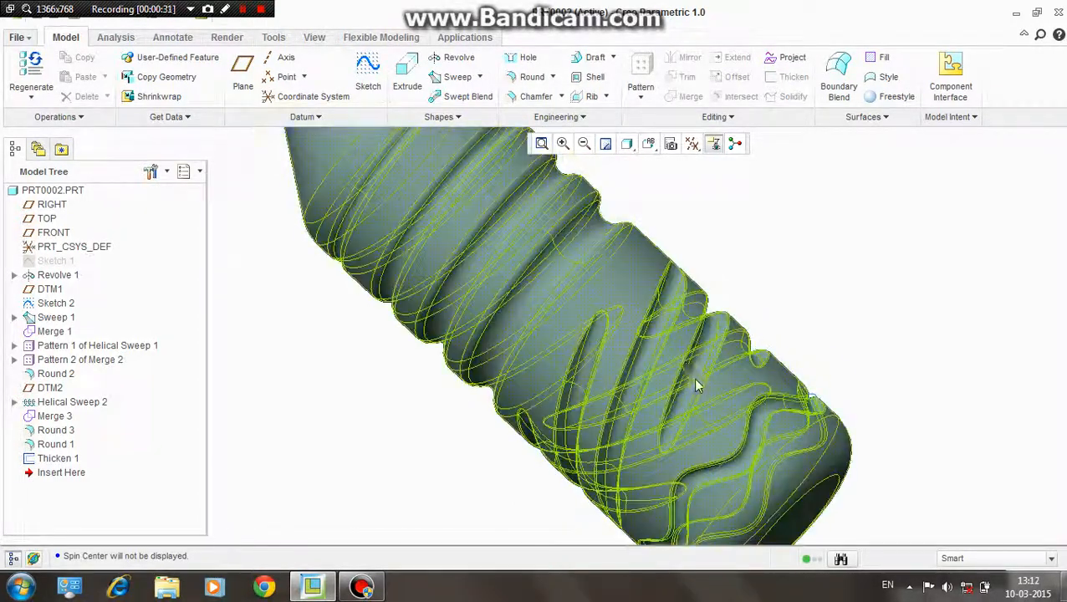
{"action": "scroll", "coordinate": [694, 381], "scroll_direction": "up", "scroll_amount": 3}
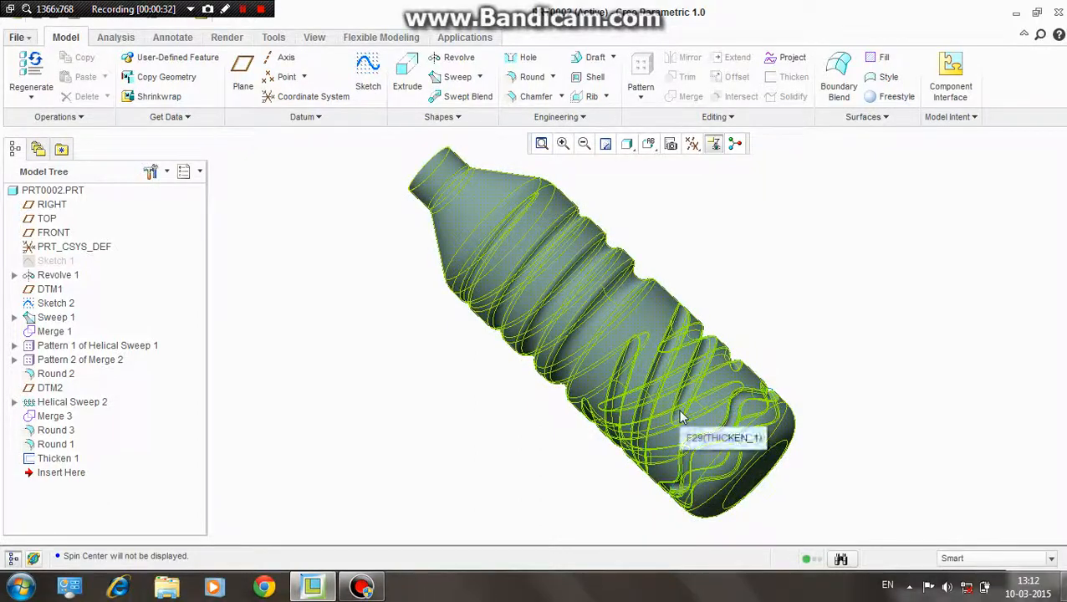
{"action": "scroll", "coordinate": [747, 329], "scroll_direction": "down", "scroll_amount": 2}
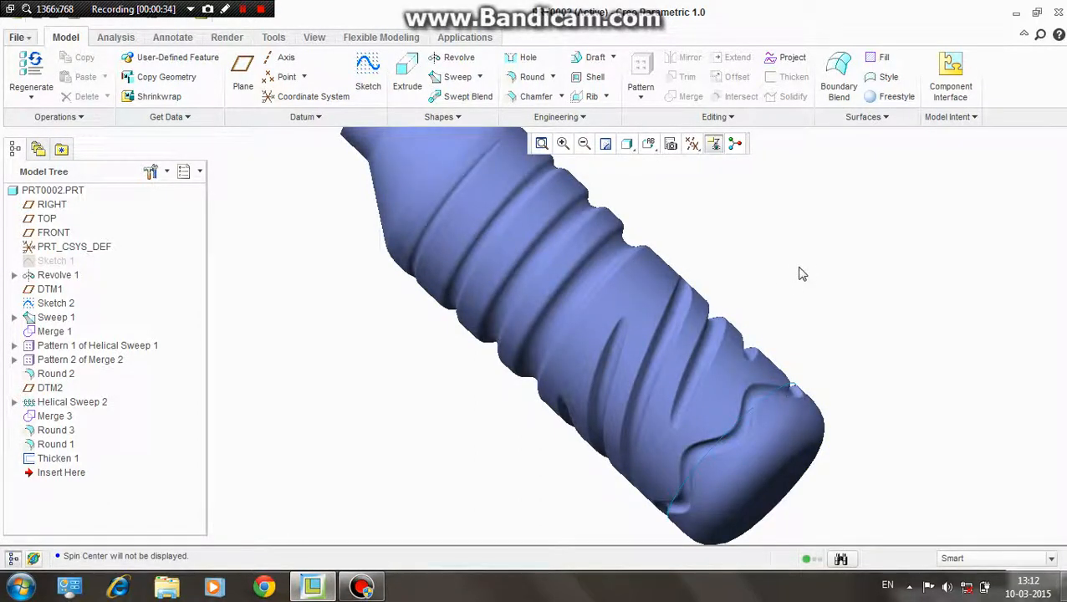
{"action": "left_click", "coordinate": [707, 343]}
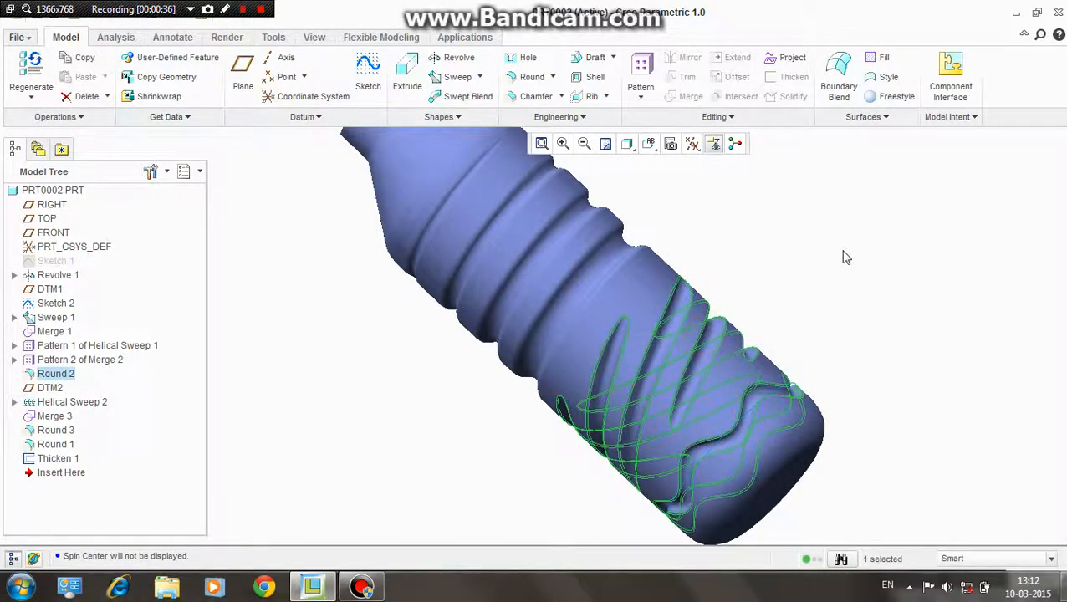
{"action": "mouse_move", "coordinate": [842, 283]}
{"action": "middle_mouse_down"}
{"action": "mouse_move", "coordinate": [798, 290]}
{"action": "mouse_move", "coordinate": [797, 251]}
{"action": "middle_mouse_up"}
{"action": "scroll", "coordinate": [795, 255], "scroll_direction": "down", "scroll_amount": 2}
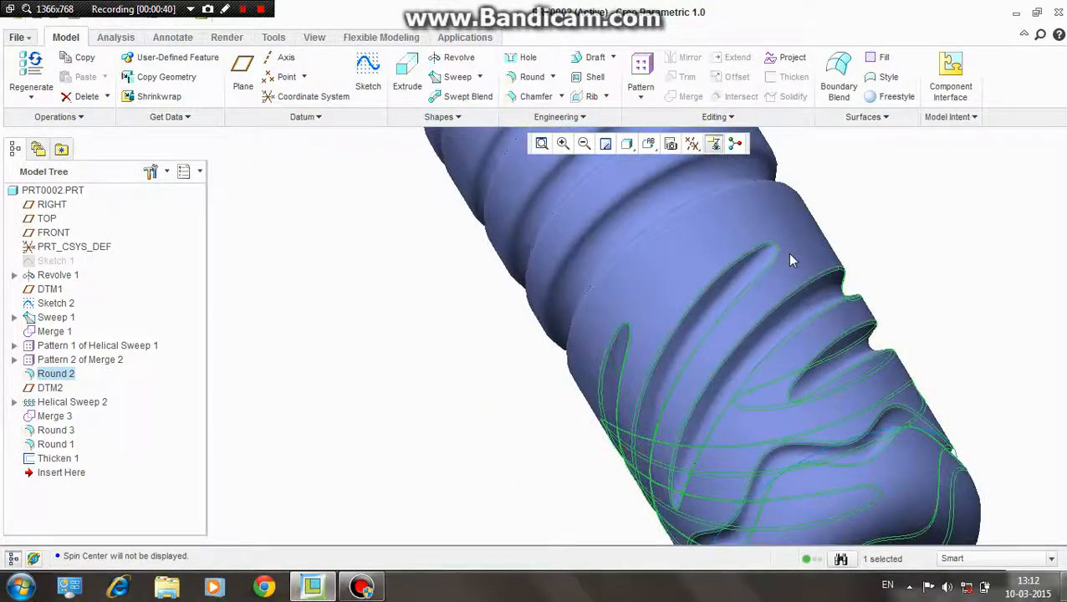
{"action": "scroll", "coordinate": [783, 261], "scroll_direction": "down", "scroll_amount": 2}
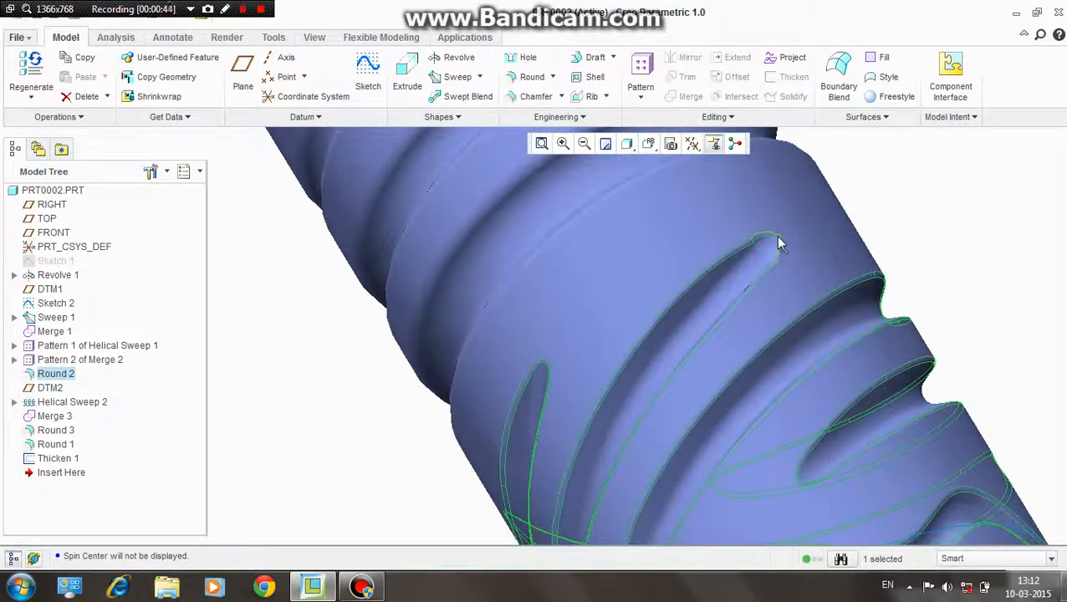
{"action": "scroll", "coordinate": [766, 250], "scroll_direction": "down", "scroll_amount": 5}
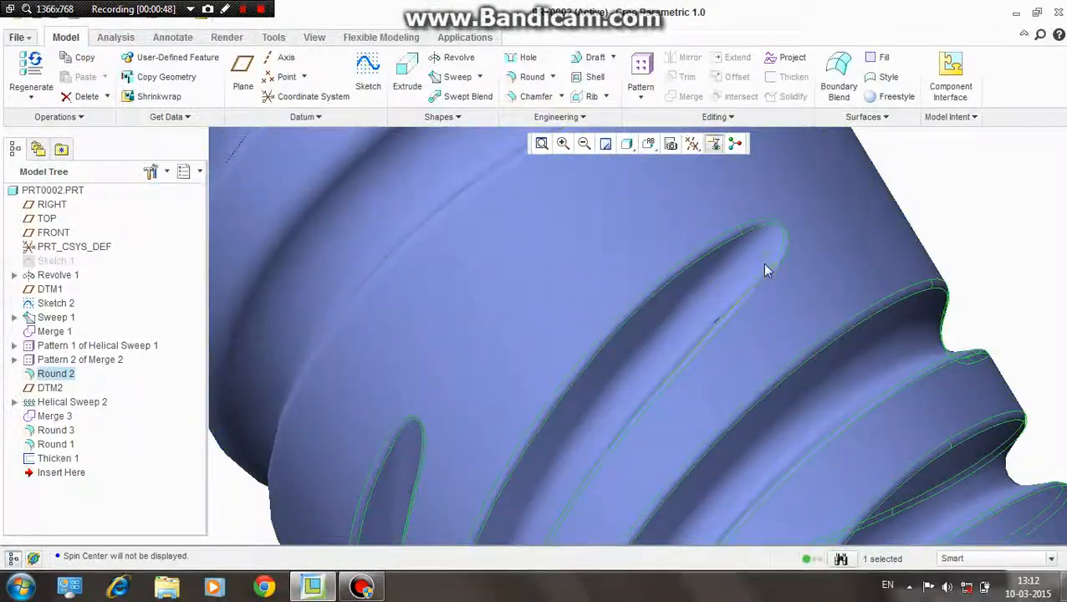
{"action": "scroll", "coordinate": [766, 266], "scroll_direction": "up", "scroll_amount": 3}
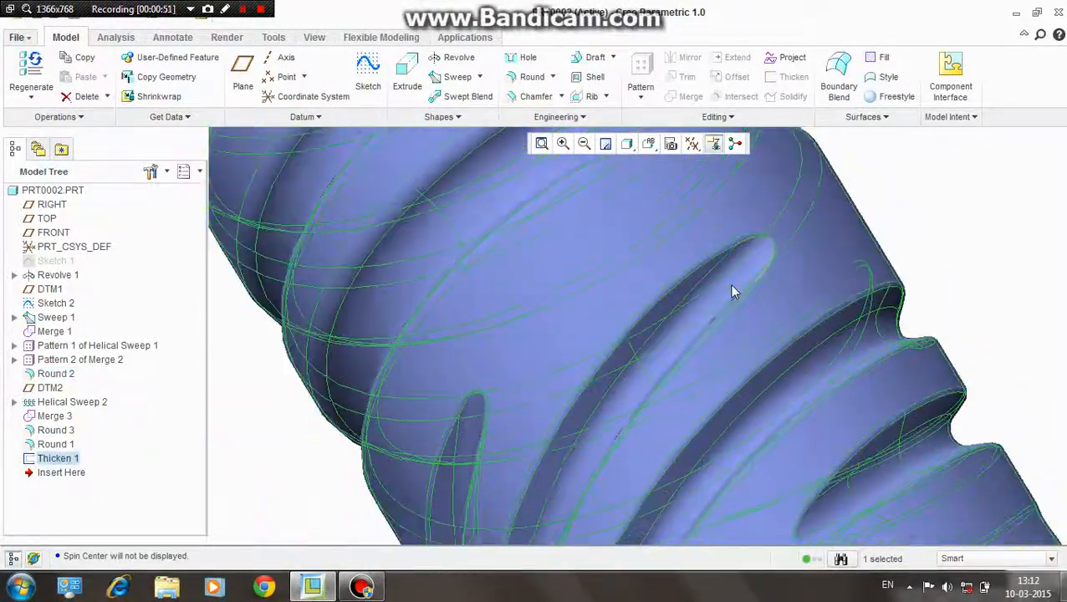
{"action": "scroll", "coordinate": [744, 276], "scroll_direction": "up", "scroll_amount": 2}
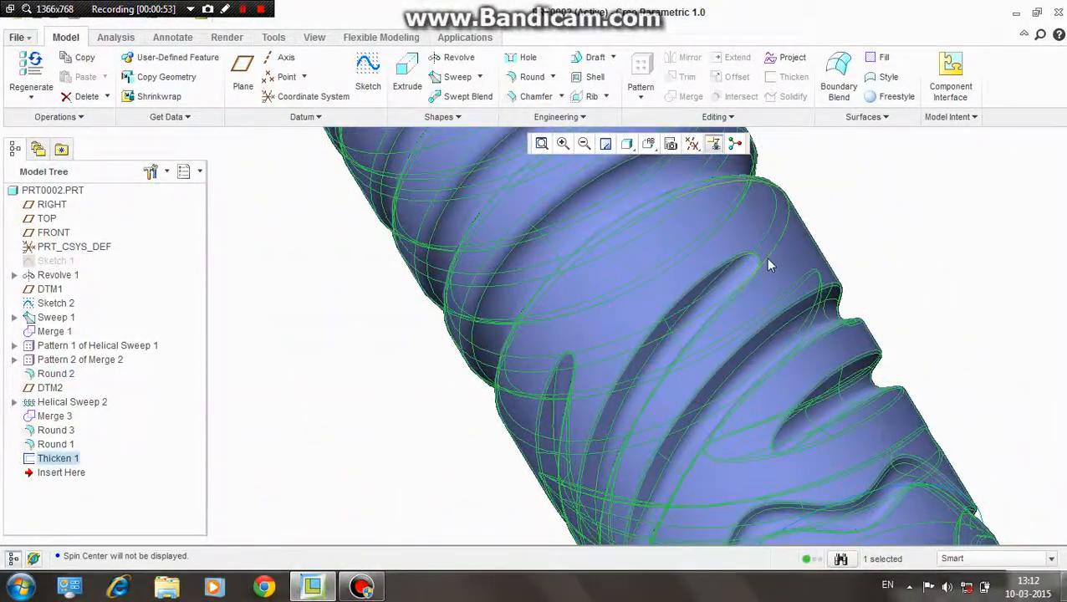
{"action": "scroll", "coordinate": [749, 261], "scroll_direction": "up", "scroll_amount": 3}
{"action": "middle_click_drag", "start_coordinate": [759, 300], "coordinate": [847, 299]}
{"action": "left_click", "coordinate": [847, 300]}
{"action": "scroll", "coordinate": [774, 348], "scroll_direction": "down", "scroll_amount": 2}
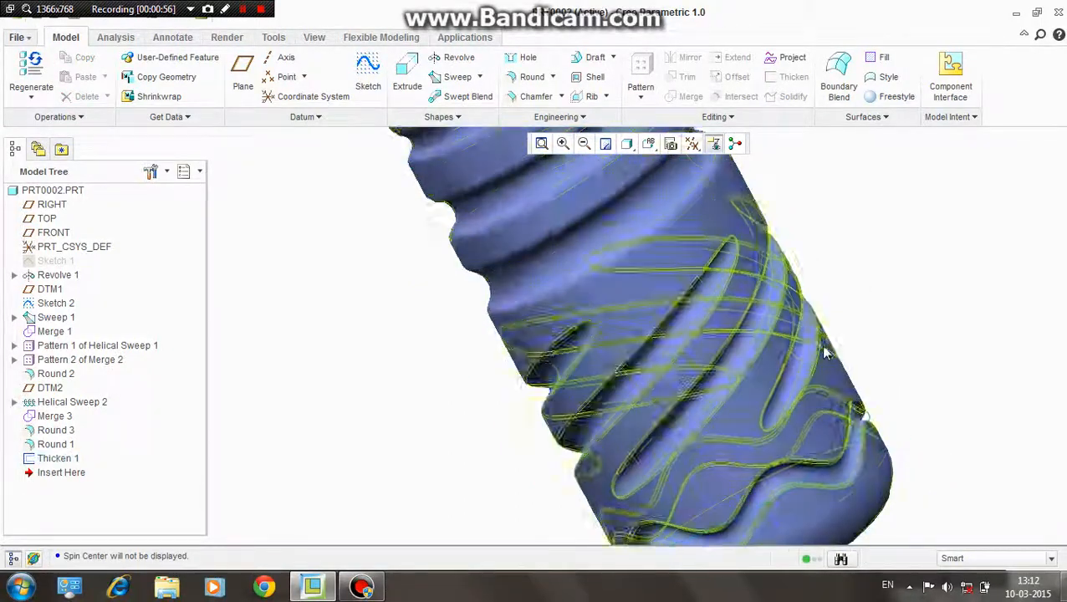
{"action": "mouse_move", "coordinate": [820, 346]}
{"action": "middle_mouse_down"}
{"action": "mouse_move", "coordinate": [779, 338]}
{"action": "mouse_move", "coordinate": [755, 236]}
{"action": "middle_mouse_up"}
{"action": "scroll", "coordinate": [726, 248], "scroll_direction": "up", "scroll_amount": 2}
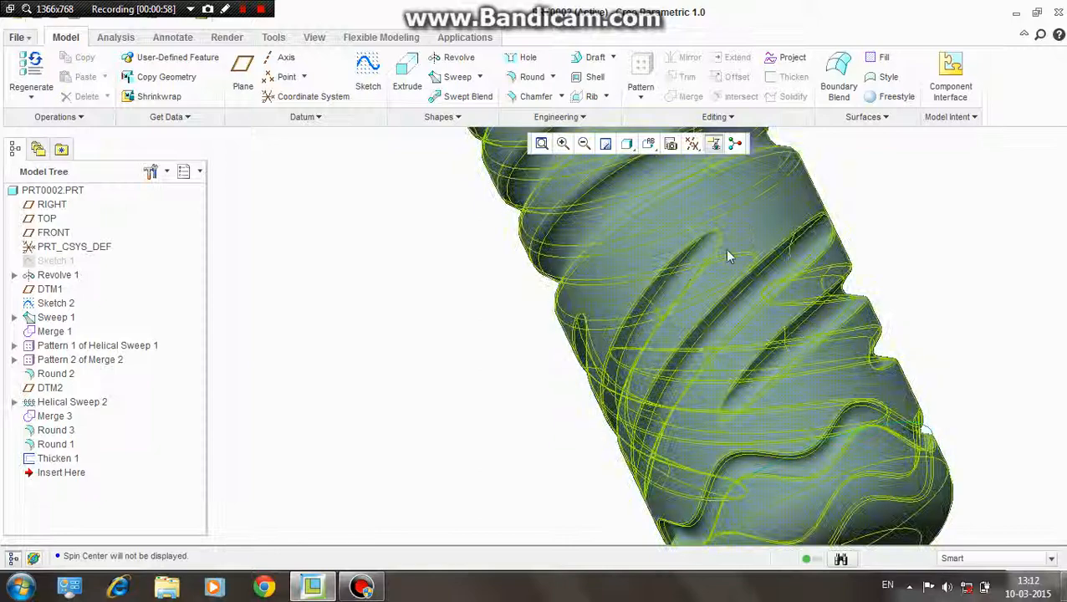
{"action": "middle_click_drag", "start_coordinate": [758, 333], "coordinate": [805, 333]}
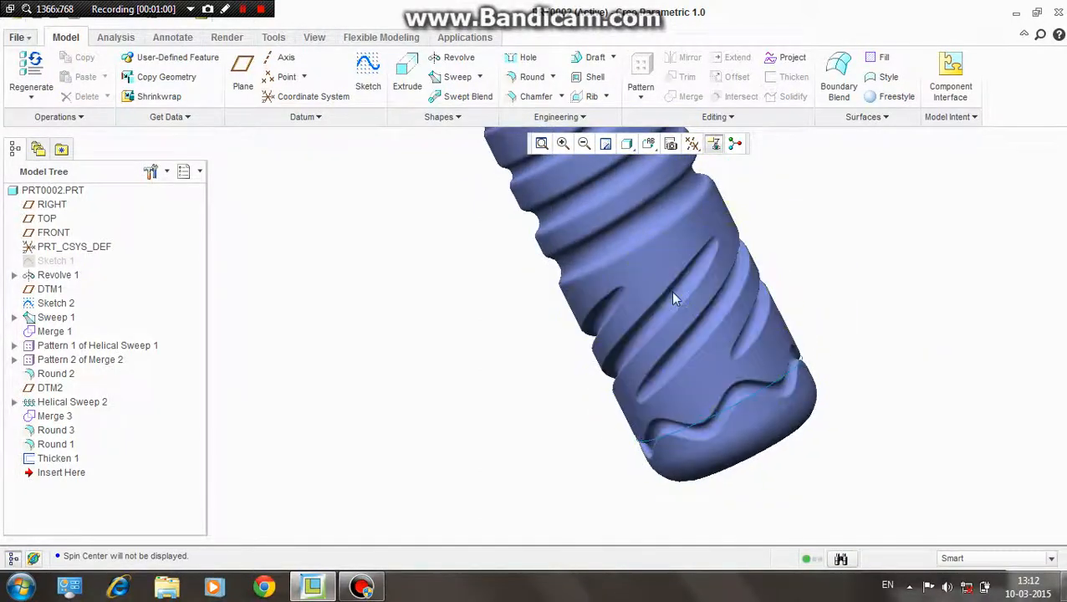
{"action": "scroll", "coordinate": [692, 304], "scroll_direction": "up", "scroll_amount": 3}
{"action": "middle_click_drag", "start_coordinate": [734, 259], "coordinate": [693, 271]}
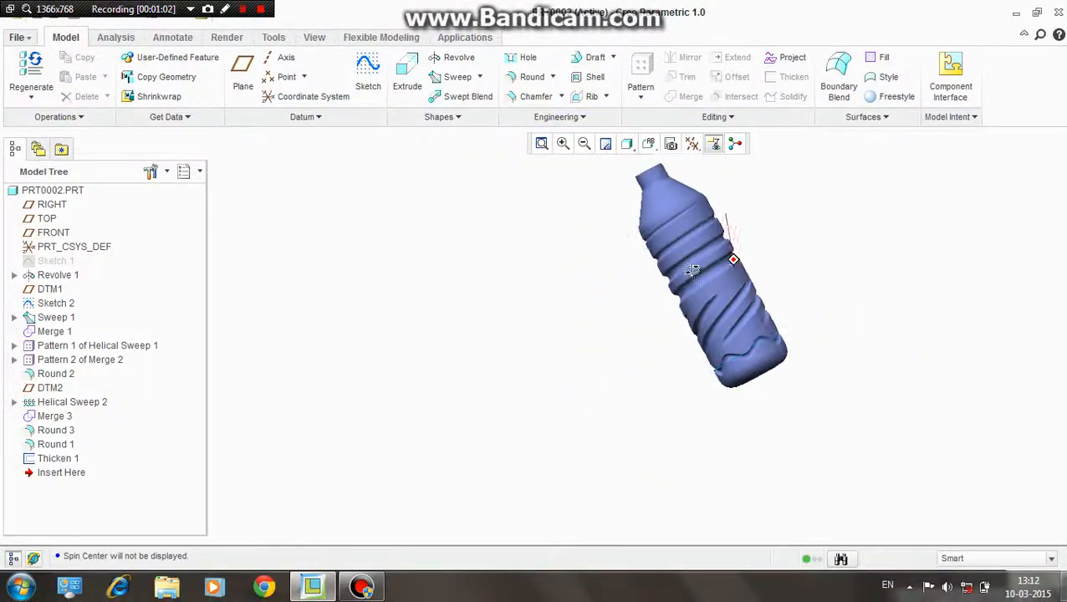
- Examine the helical groove winding around the bottle's upper body, from its start below the shoulder to its lower end
{"action": "scroll", "coordinate": [681, 209], "scroll_direction": "down", "scroll_amount": 2}
{"action": "scroll", "coordinate": [682, 215], "scroll_direction": "down", "scroll_amount": 2}
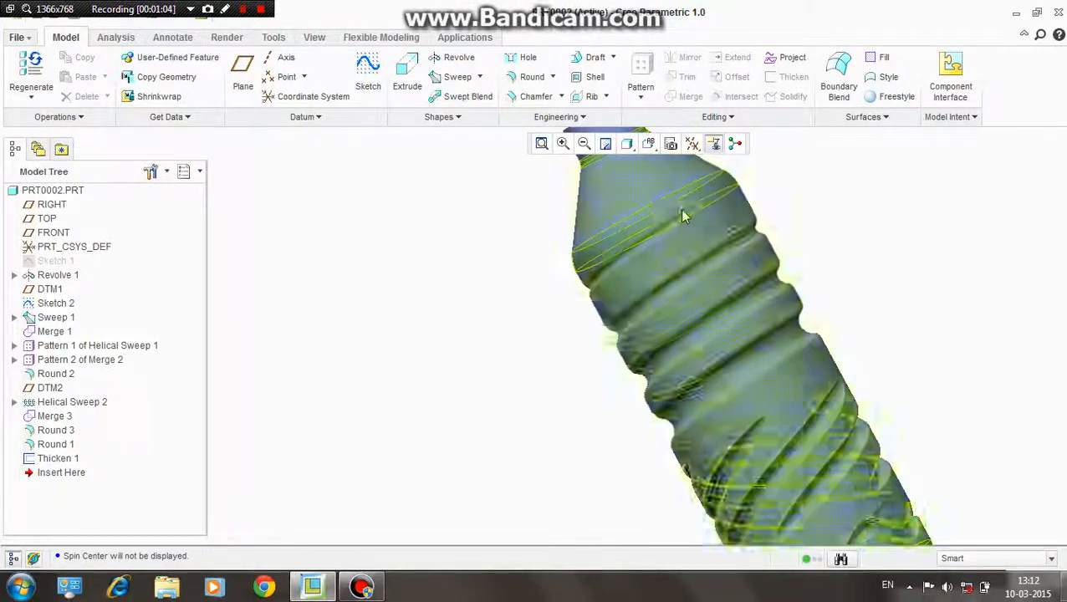
{"action": "scroll", "coordinate": [687, 225], "scroll_direction": "down", "scroll_amount": 2}
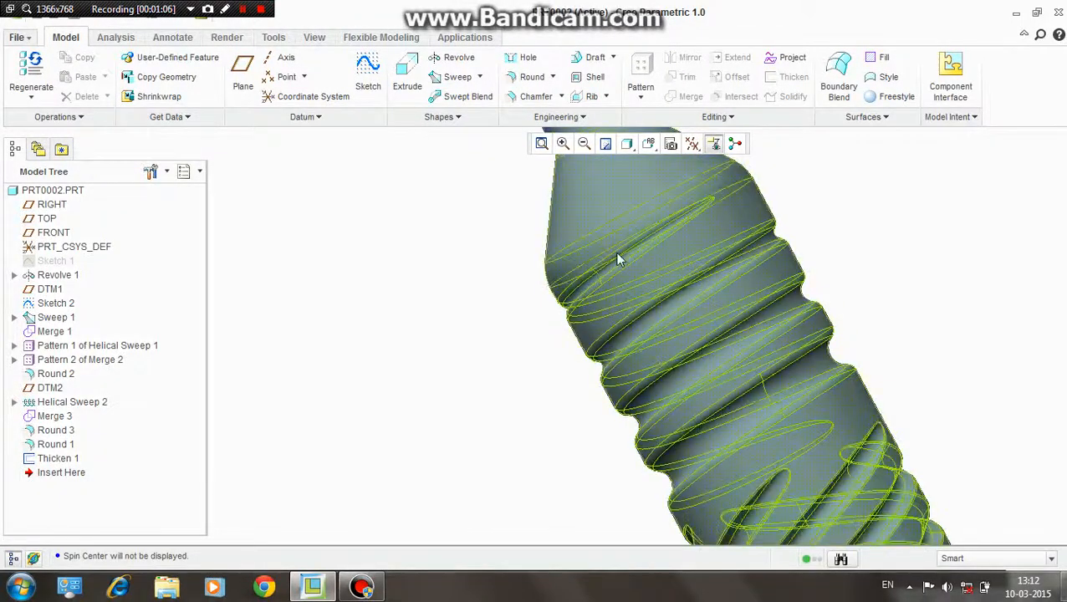
{"action": "middle_click_drag", "start_coordinate": [660, 304], "coordinate": [698, 306]}
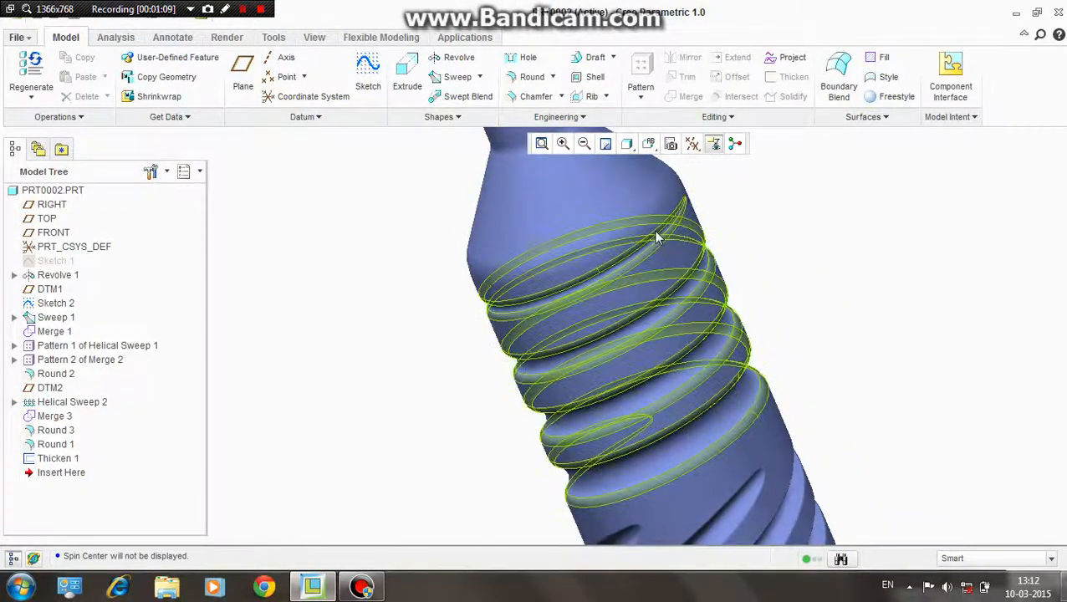
{"action": "scroll", "coordinate": [661, 236], "scroll_direction": "down", "scroll_amount": 2}
{"action": "scroll", "coordinate": [648, 278], "scroll_direction": "up", "scroll_amount": 3}
{"action": "middle_click_drag", "start_coordinate": [648, 275], "coordinate": [685, 264]}
{"action": "scroll", "coordinate": [606, 340], "scroll_direction": "down", "scroll_amount": 1}
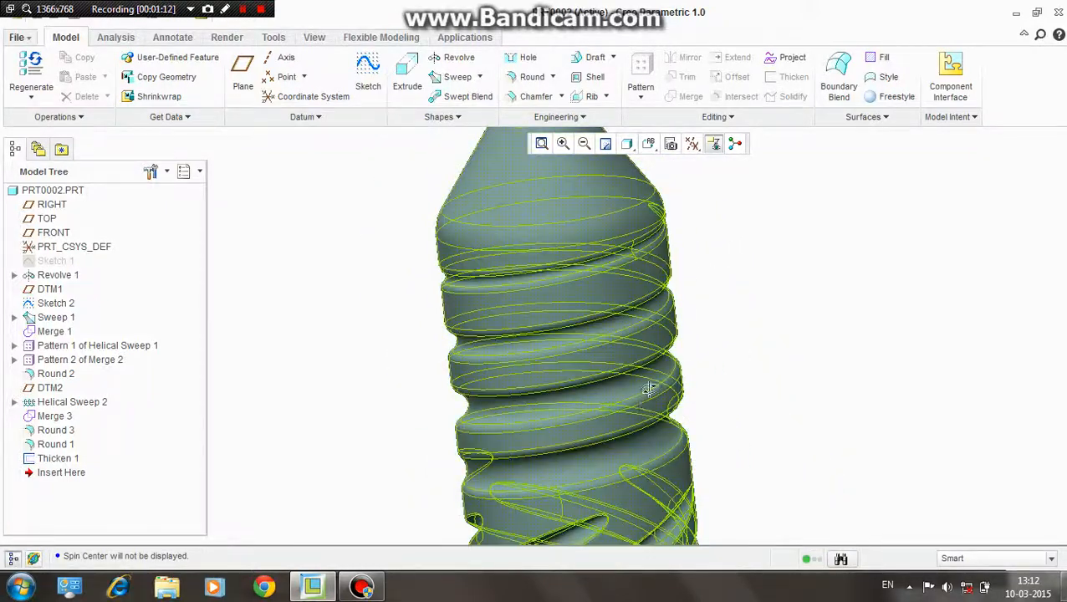
{"action": "middle_click_drag", "start_coordinate": [648, 386], "coordinate": [725, 379]}
{"action": "scroll", "coordinate": [556, 470], "scroll_direction": "down", "scroll_amount": 2}
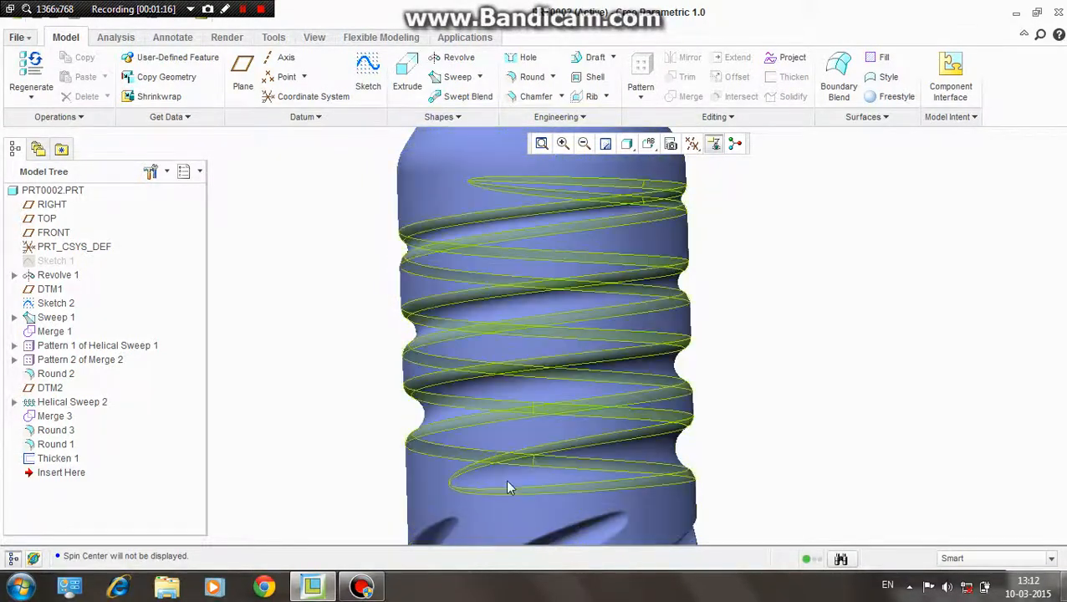
{"action": "left_click", "coordinate": [485, 489]}
{"action": "middle_click_drag", "start_coordinate": [489, 488], "coordinate": [530, 393]}
{"action": "scroll", "coordinate": [531, 393], "scroll_direction": "up", "scroll_amount": 4}
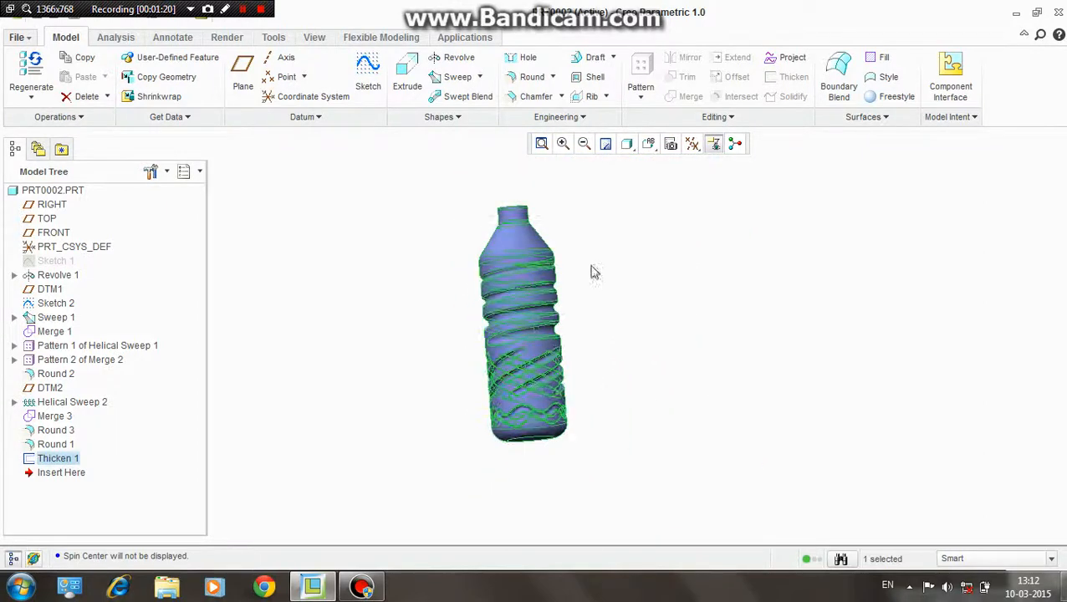
{"action": "left_click", "coordinate": [629, 250]}
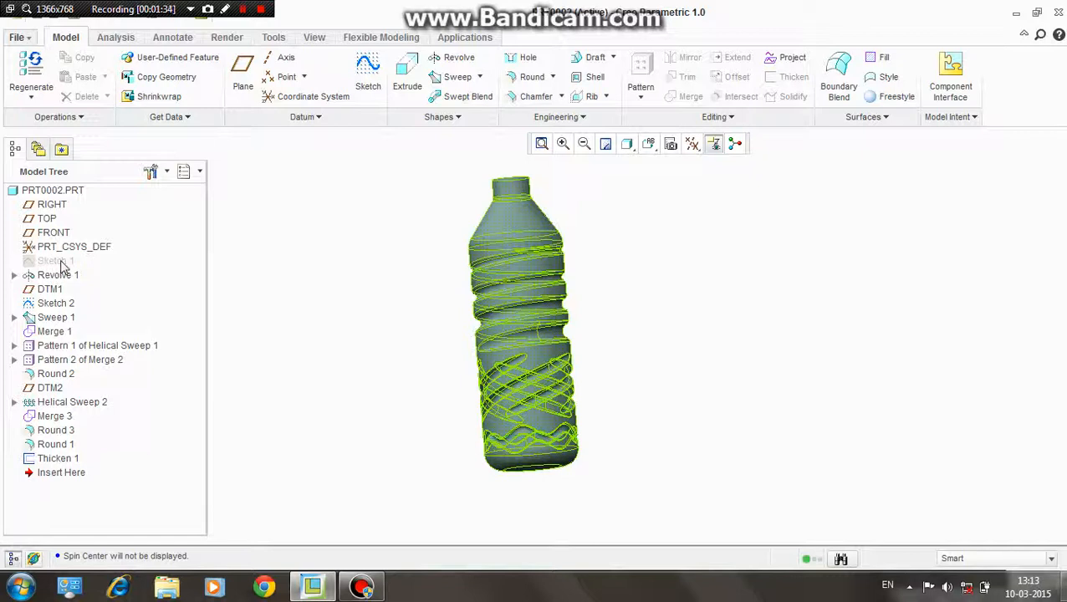
- Open the definition of Sketch 1 for editing and orient the sketch plane parallel to the screen
{"action": "left_click", "coordinate": [59, 263]}
{"action": "right_click", "coordinate": [62, 264]}
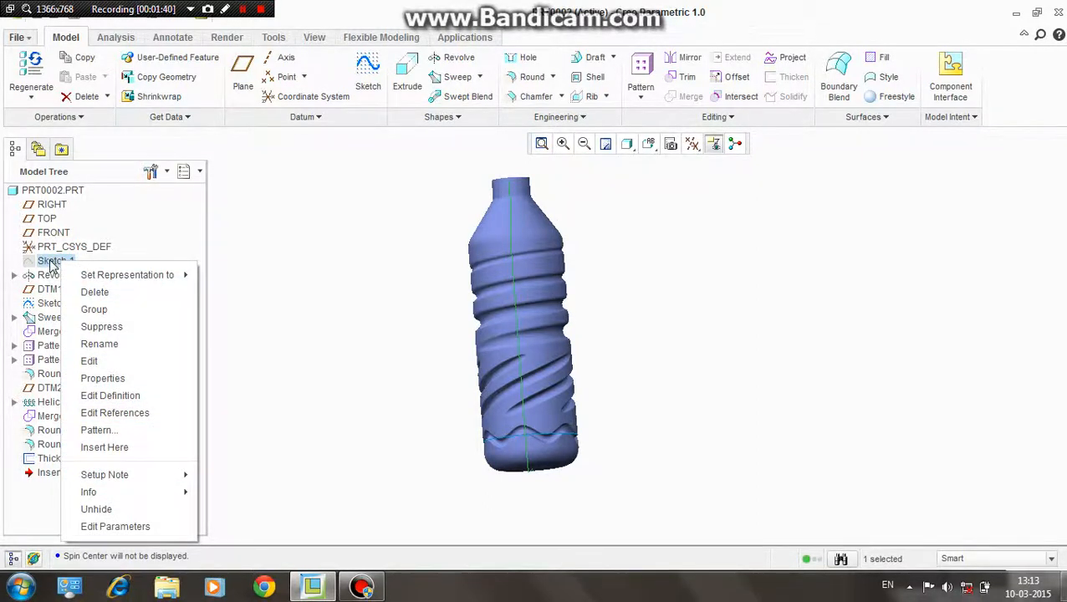
{"action": "left_click", "coordinate": [52, 264]}
{"action": "right_click", "coordinate": [52, 266]}
{"action": "left_click", "coordinate": [99, 395]}
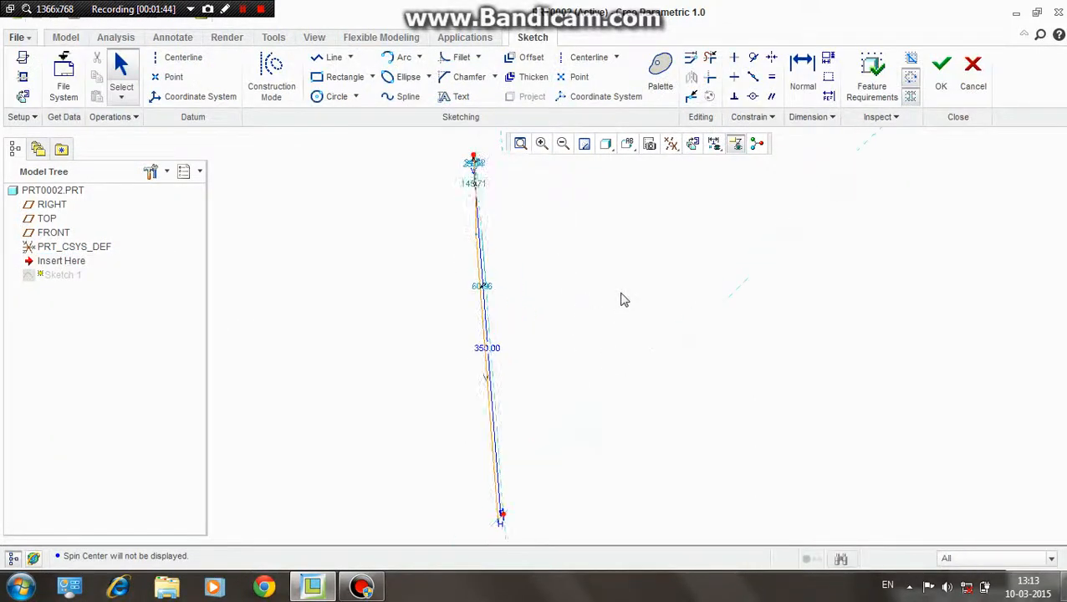
{"action": "mouse_move", "coordinate": [624, 299]}
{"action": "middle_mouse_down"}
{"action": "mouse_move", "coordinate": [567, 272]}
{"action": "mouse_move", "coordinate": [548, 281]}
{"action": "middle_mouse_up"}
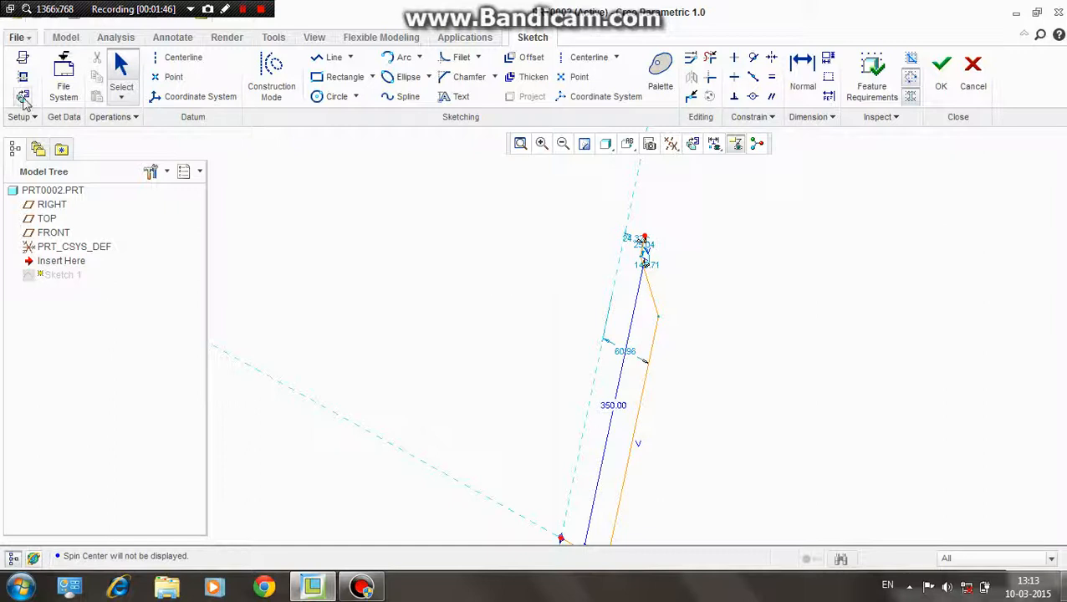
{"action": "left_click", "coordinate": [23, 97]}
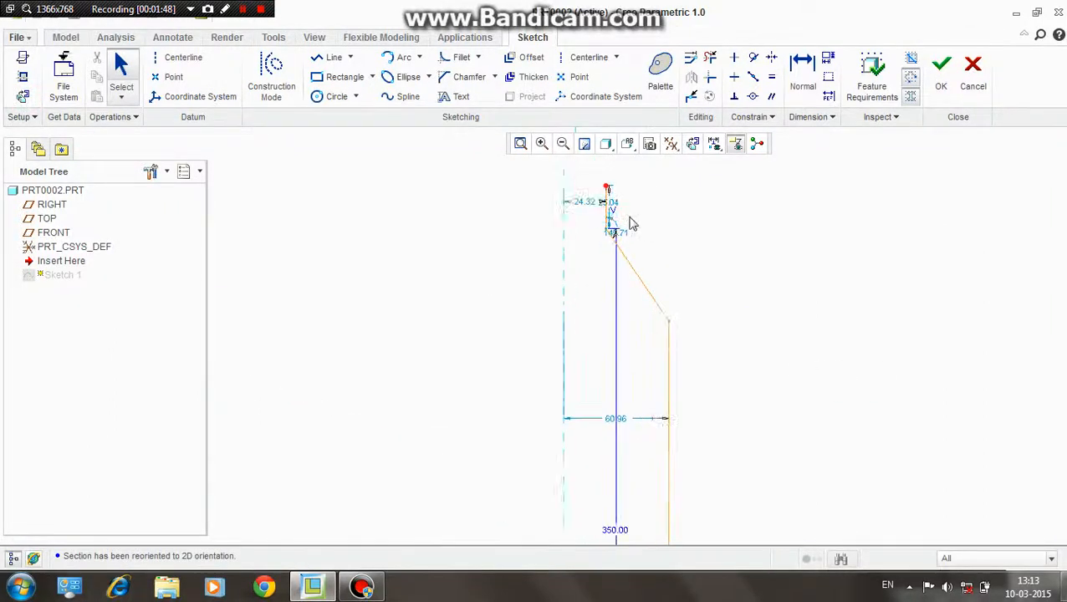
- Examine the bottle's half-profile sketch and its height and radius dimensions
{"action": "scroll", "coordinate": [631, 225], "scroll_direction": "down", "scroll_amount": 5}
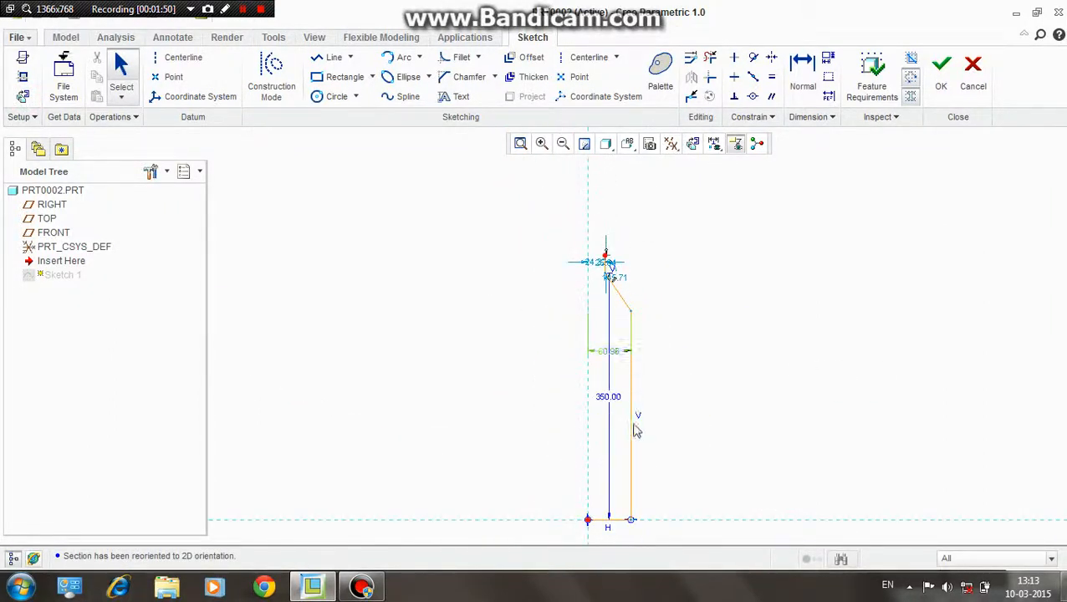
{"action": "scroll", "coordinate": [635, 431], "scroll_direction": "up", "scroll_amount": 1}
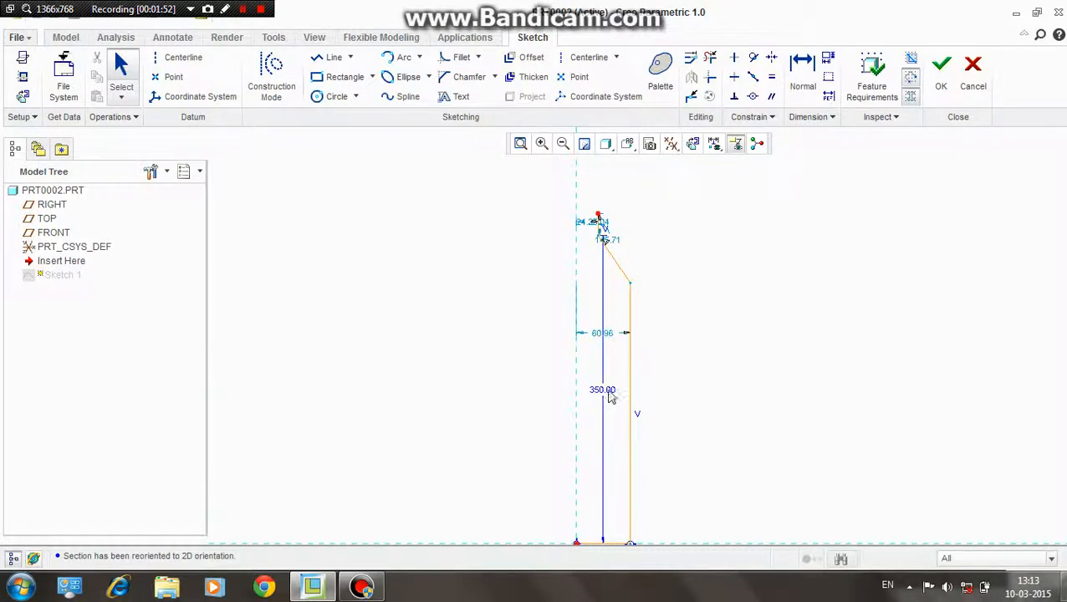
{"action": "scroll", "coordinate": [619, 281], "scroll_direction": "up", "scroll_amount": 2}
{"action": "scroll", "coordinate": [609, 262], "scroll_direction": "down", "scroll_amount": 3}
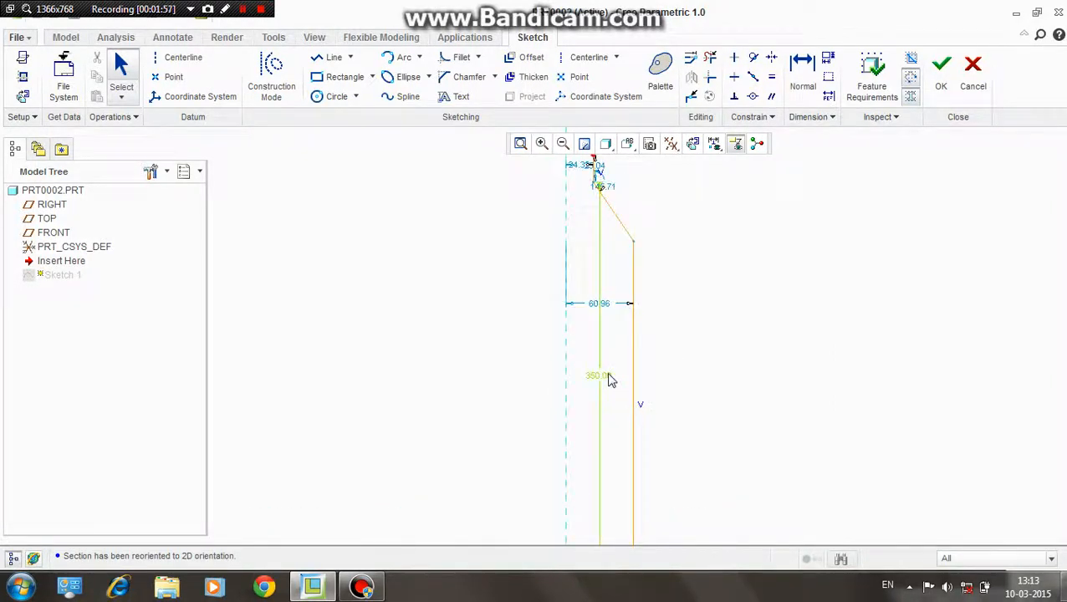
{"action": "scroll", "coordinate": [609, 402], "scroll_direction": "down", "scroll_amount": 2}
{"action": "scroll", "coordinate": [609, 303], "scroll_direction": "up", "scroll_amount": 3}
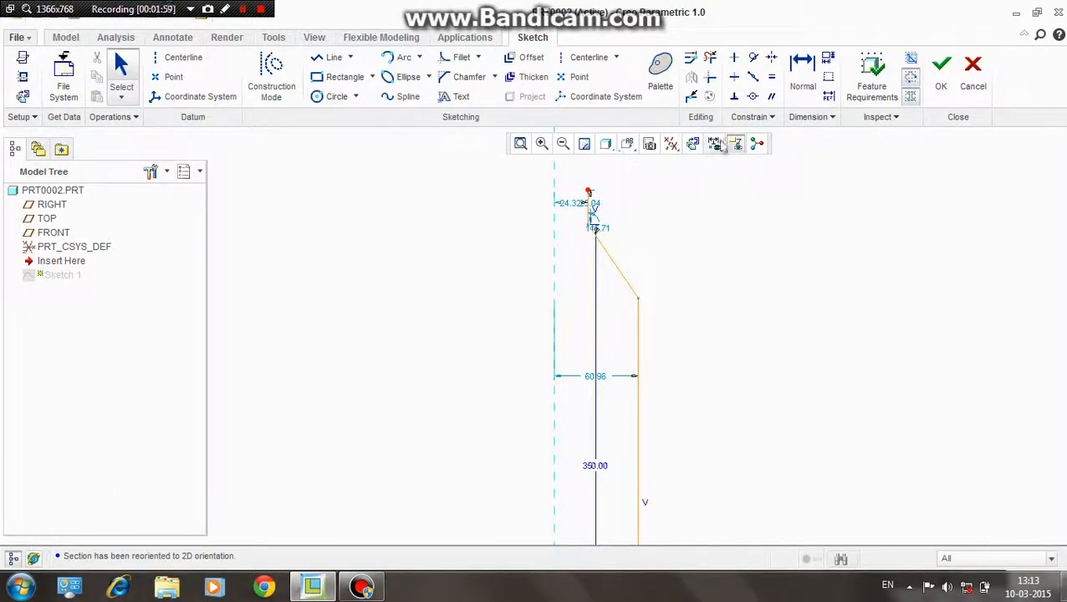
- Hide the dimensions, constraints, grid and vertices in the sketch display so only the bottle's half-profile shows
{"action": "left_click", "coordinate": [715, 144]}
{"action": "left_click", "coordinate": [715, 171]}
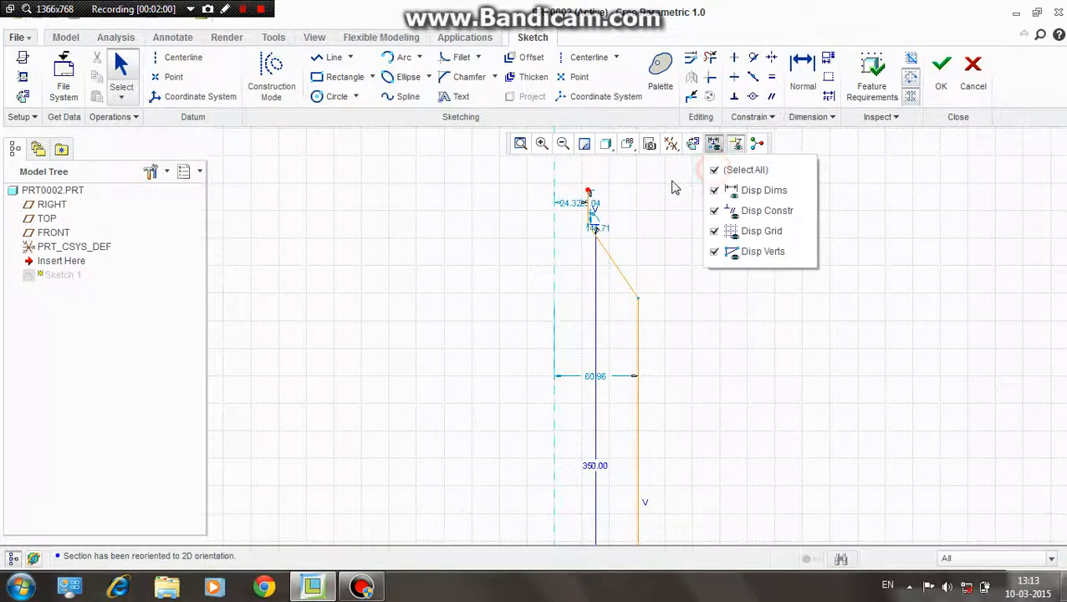
{"action": "left_click", "coordinate": [712, 172]}
{"action": "left_click", "coordinate": [711, 171]}
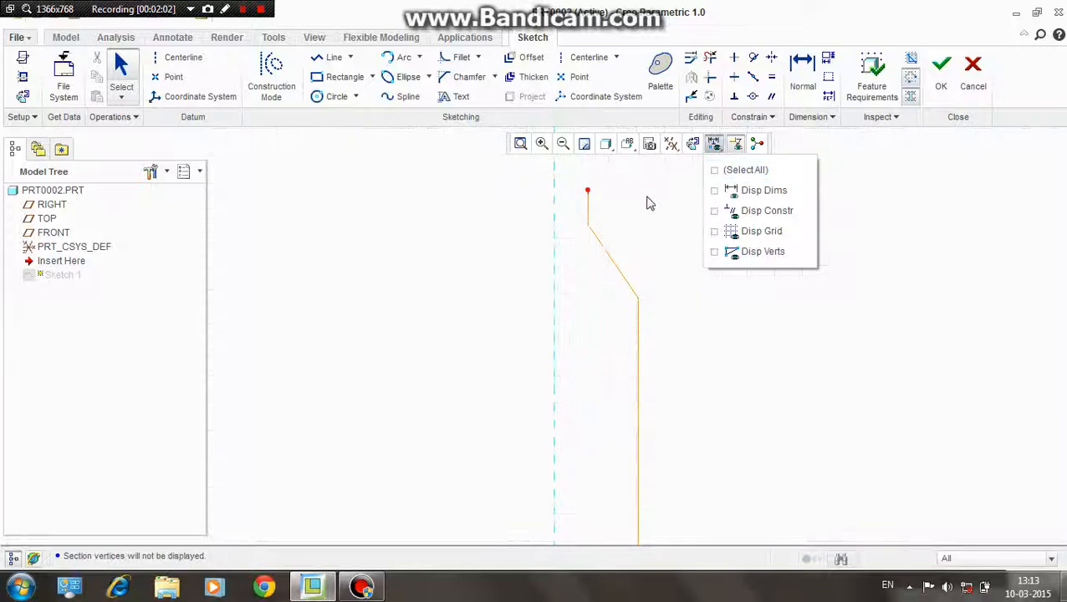
{"action": "left_click", "coordinate": [655, 188]}
{"action": "scroll", "coordinate": [670, 235], "scroll_direction": "down", "scroll_amount": 2}
{"action": "scroll", "coordinate": [699, 324], "scroll_direction": "up", "scroll_amount": 1}
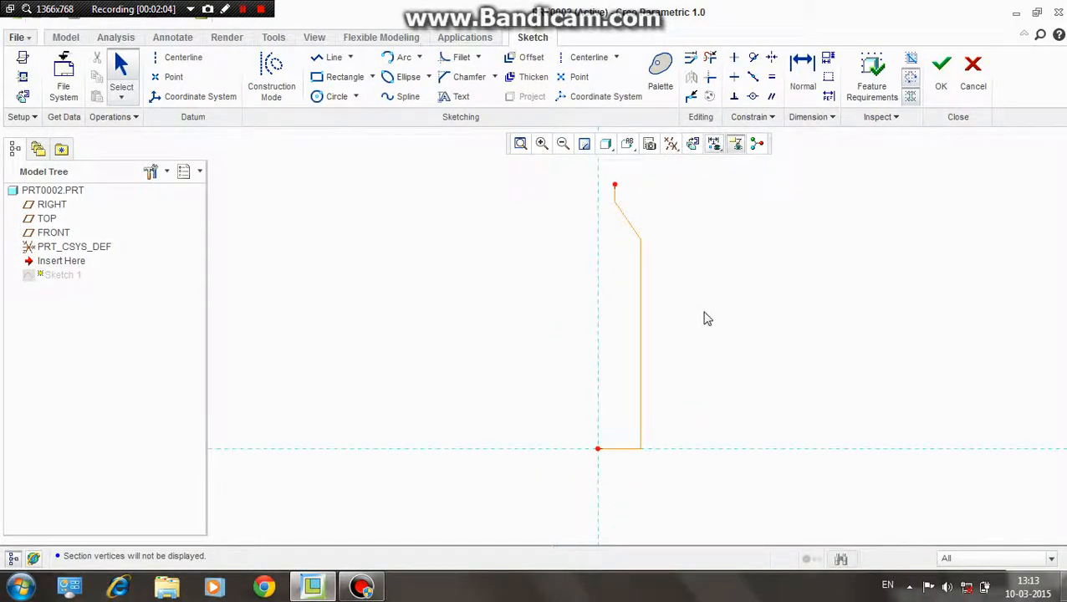
{"action": "left_click", "coordinate": [243, 9]}
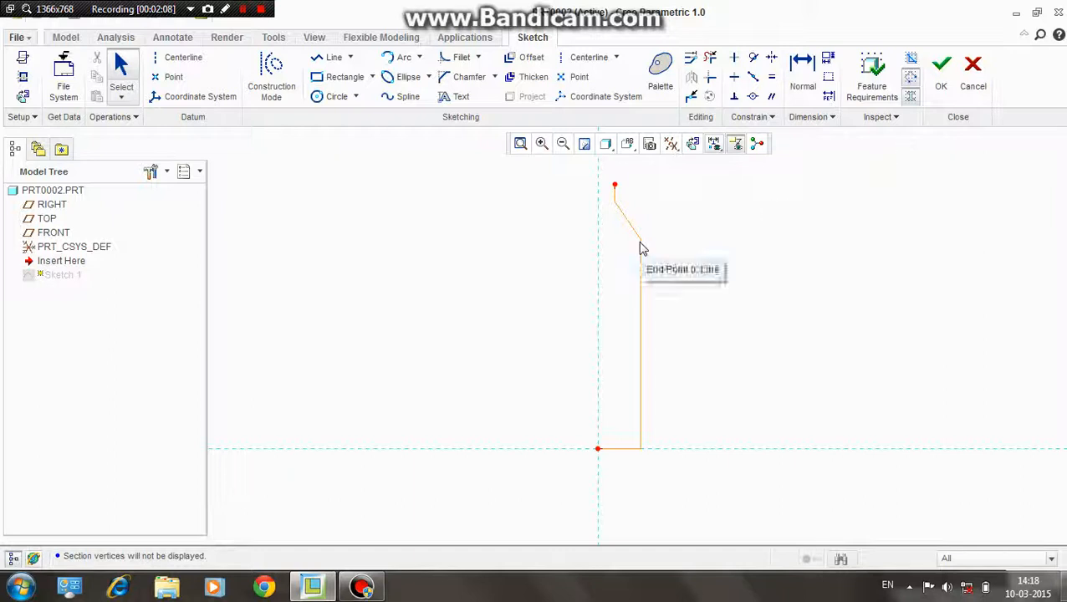
- Examine the bottle's bare half-profile outline and accept the sketch
{"action": "scroll", "coordinate": [647, 263], "scroll_direction": "down", "scroll_amount": 2}
{"action": "scroll", "coordinate": [647, 262], "scroll_direction": "up", "scroll_amount": 1}
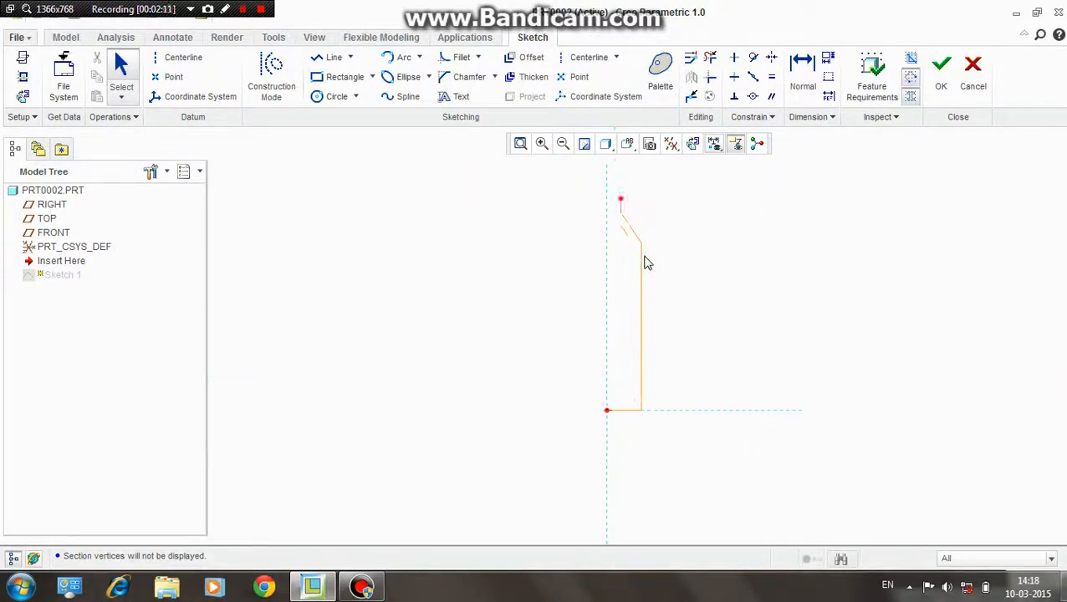
{"action": "scroll", "coordinate": [650, 207], "scroll_direction": "down", "scroll_amount": 1}
{"action": "scroll", "coordinate": [629, 224], "scroll_direction": "up", "scroll_amount": 3}
{"action": "scroll", "coordinate": [634, 230], "scroll_direction": "down", "scroll_amount": 2}
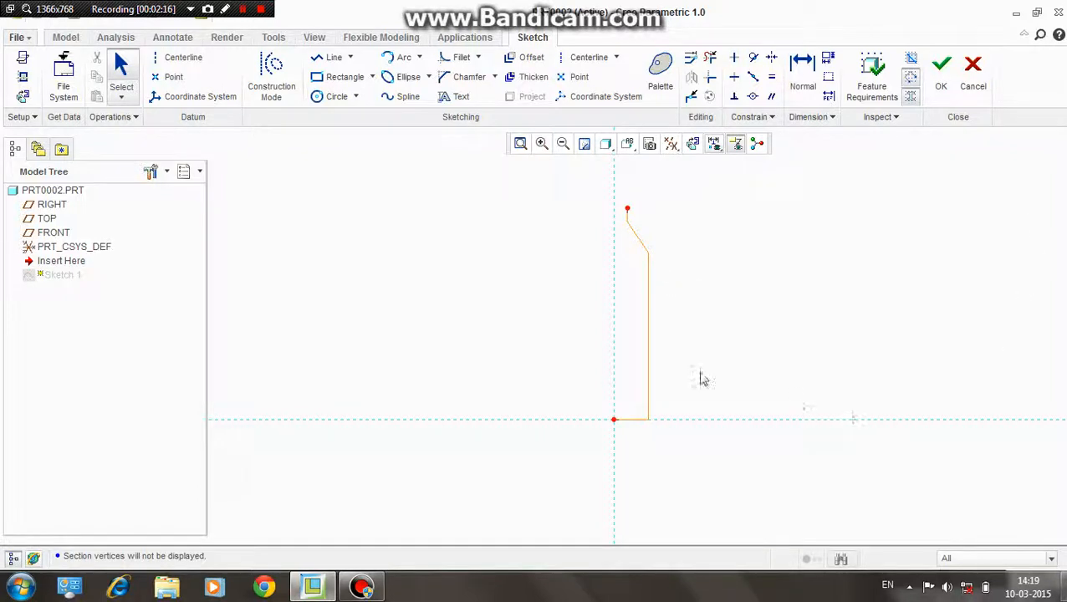
{"action": "scroll", "coordinate": [606, 293], "scroll_direction": "down", "scroll_amount": 1}
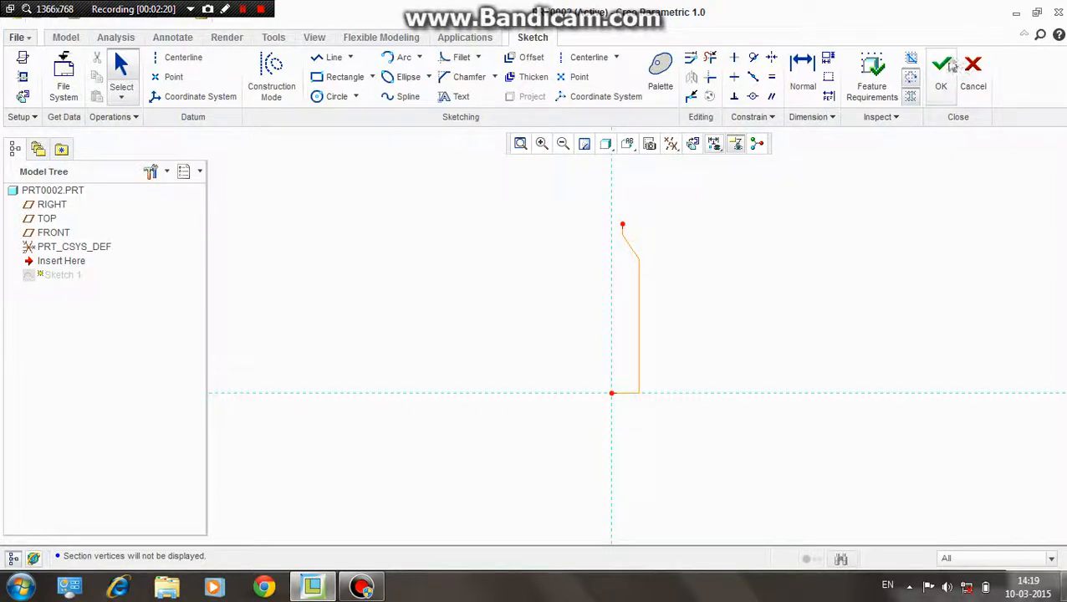
{"action": "left_click", "coordinate": [948, 70]}
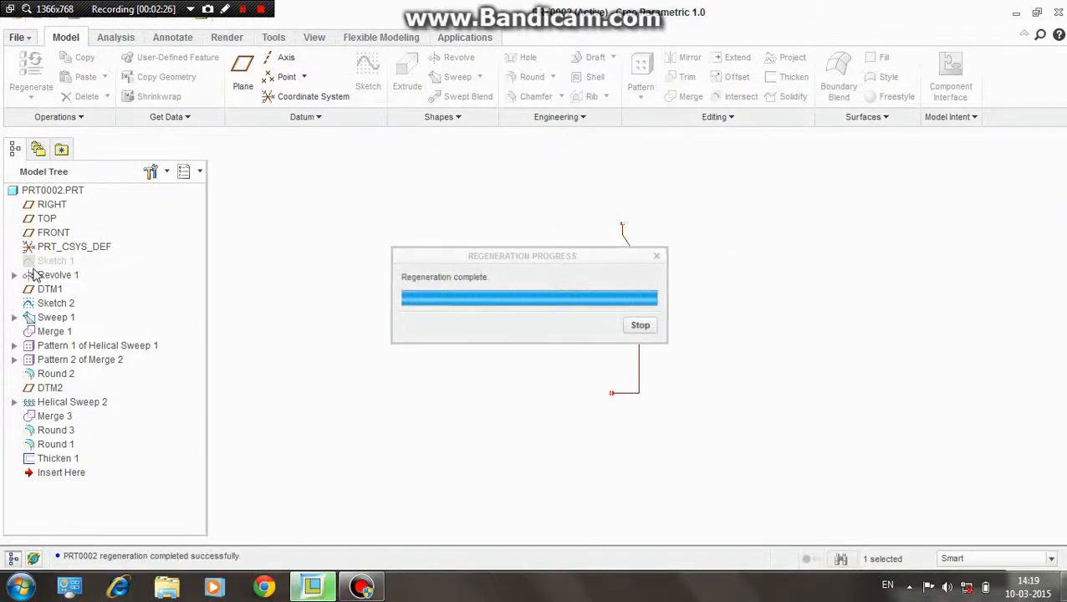
- Open the definition of Revolve 1 and examine the bottle surface revolved 360 degrees from the profile
{"action": "left_click", "coordinate": [34, 275]}
{"action": "right_click", "coordinate": [33, 274]}
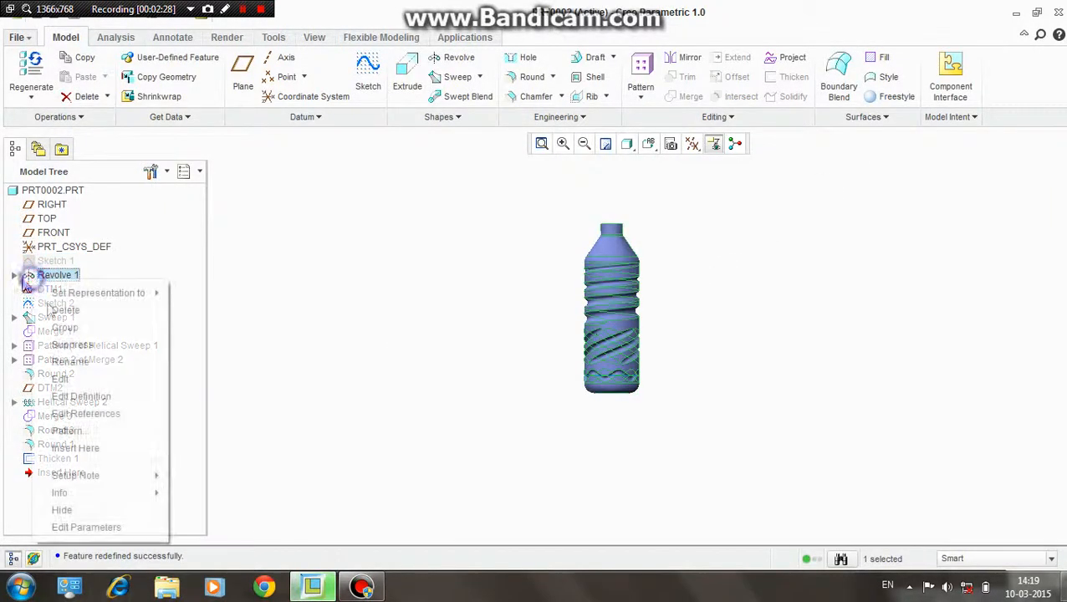
{"action": "left_click", "coordinate": [84, 397]}
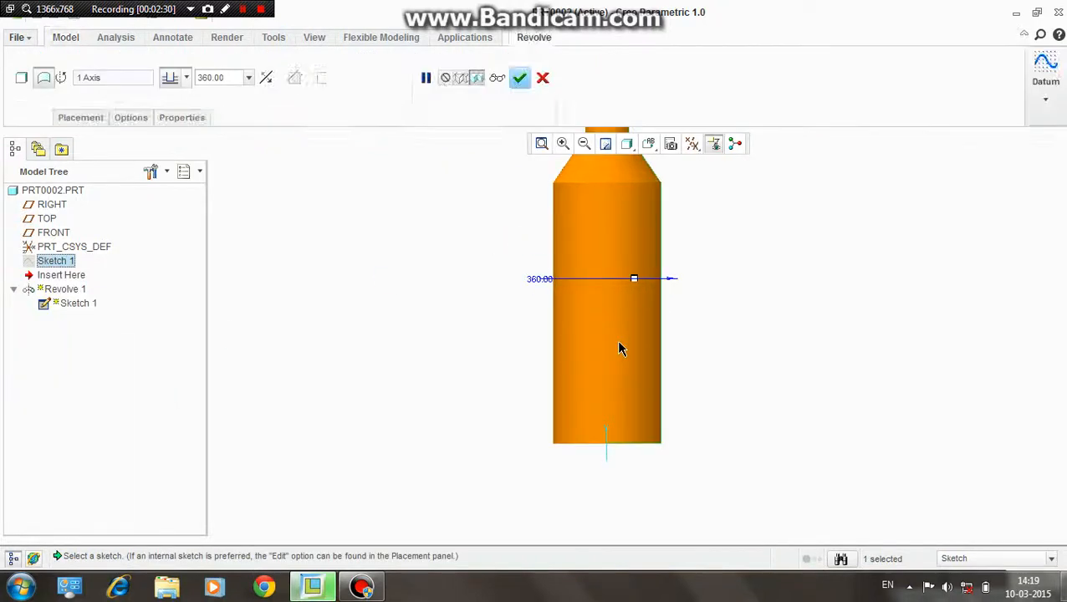
{"action": "middle_click_drag", "start_coordinate": [617, 340], "coordinate": [627, 383]}
{"action": "scroll", "coordinate": [573, 286], "scroll_direction": "down", "scroll_amount": 5}
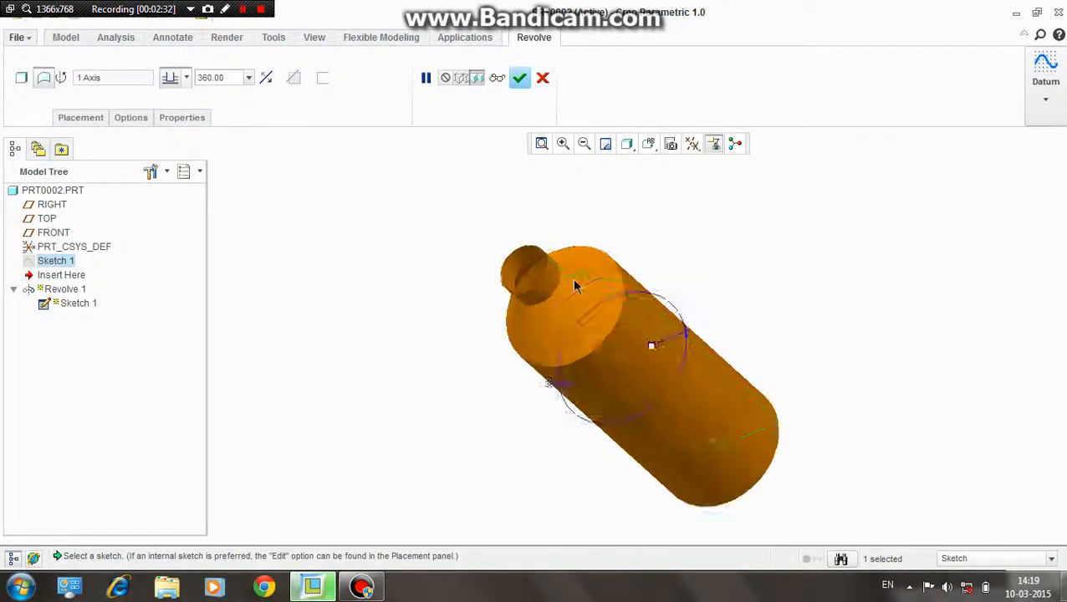
{"action": "scroll", "coordinate": [552, 281], "scroll_direction": "up", "scroll_amount": 1}
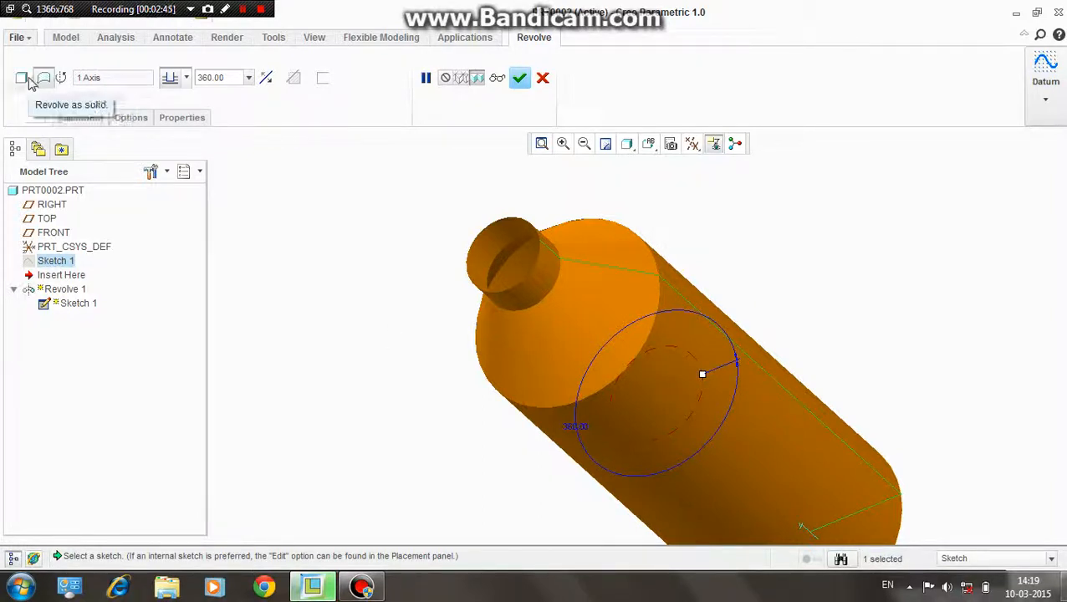
{"action": "middle_click_drag", "start_coordinate": [660, 273], "coordinate": [602, 253]}
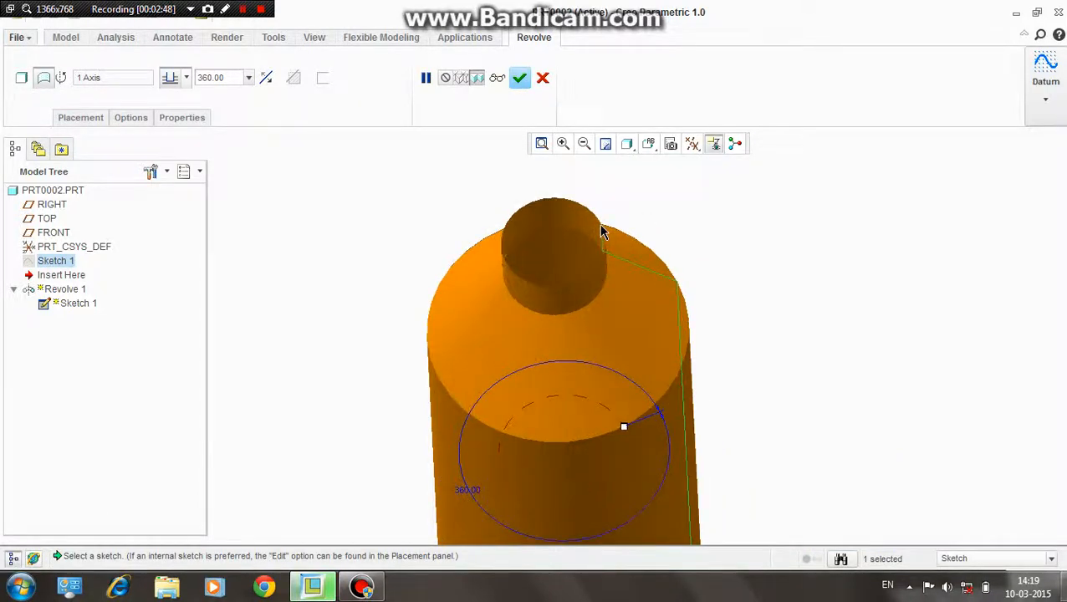
{"action": "scroll", "coordinate": [498, 199], "scroll_direction": "up", "scroll_amount": 3}
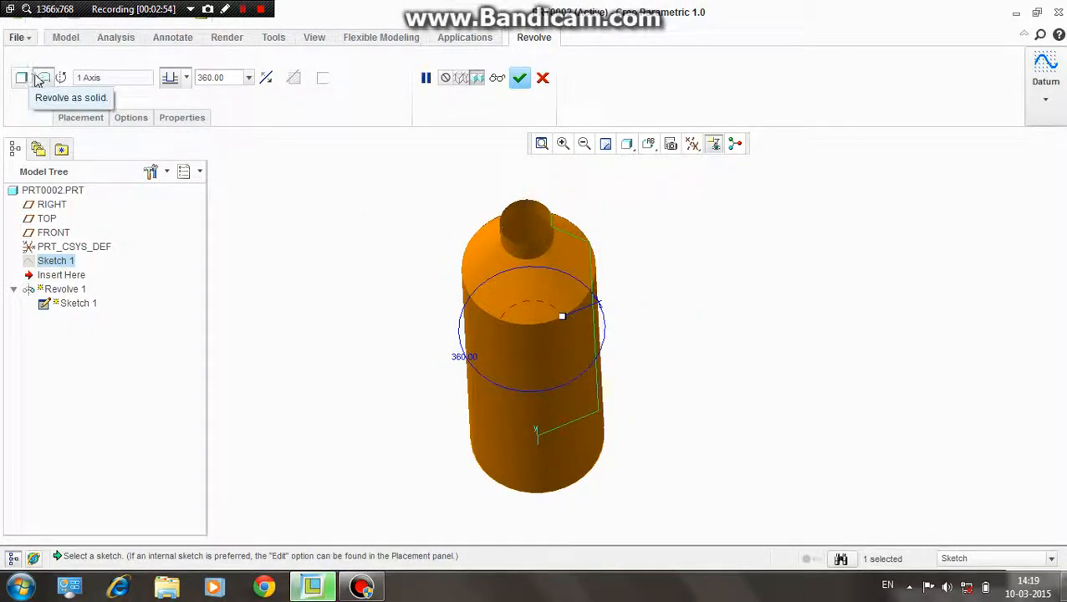
{"action": "left_click", "coordinate": [242, 10]}
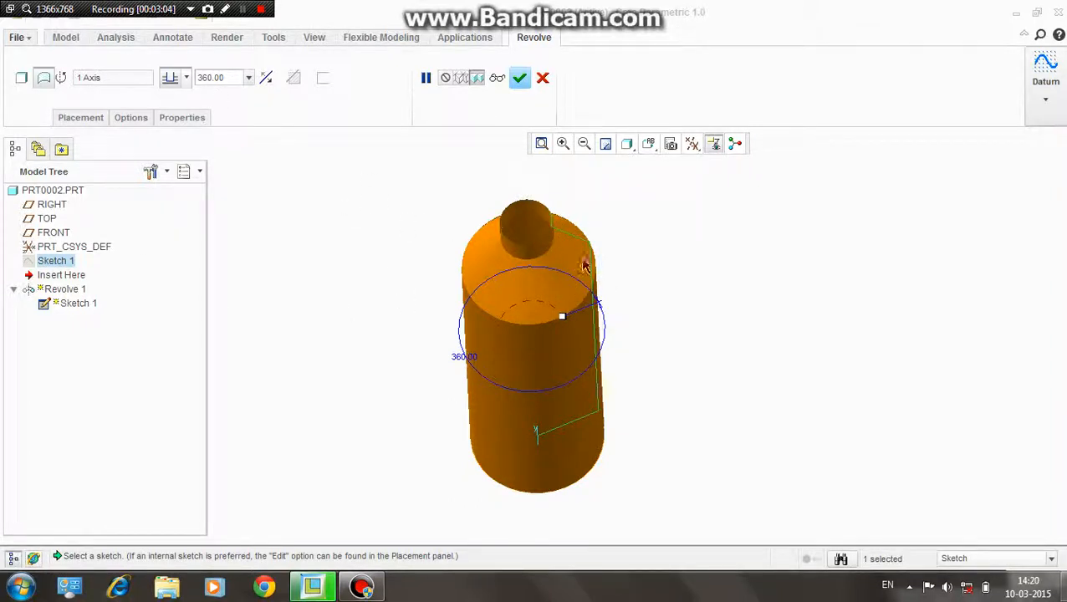
- Preview the revolved bottle surface and accept the Revolve 1 definition
{"action": "left_click", "coordinate": [499, 78]}
{"action": "scroll", "coordinate": [565, 265], "scroll_direction": "down", "scroll_amount": 3}
{"action": "mouse_move", "coordinate": [565, 265]}
{"action": "middle_mouse_down"}
{"action": "mouse_move", "coordinate": [571, 163]}
{"action": "mouse_move", "coordinate": [572, 310]}
{"action": "mouse_move", "coordinate": [610, 260]}
{"action": "mouse_move", "coordinate": [536, 288]}
{"action": "mouse_move", "coordinate": [547, 242]}
{"action": "mouse_move", "coordinate": [634, 276]}
{"action": "mouse_move", "coordinate": [605, 265]}
{"action": "mouse_move", "coordinate": [548, 283]}
{"action": "middle_mouse_up"}
{"action": "scroll", "coordinate": [544, 251], "scroll_direction": "up", "scroll_amount": 3}
{"action": "scroll", "coordinate": [562, 257], "scroll_direction": "down", "scroll_amount": 3}
{"action": "left_click", "coordinate": [520, 79]}
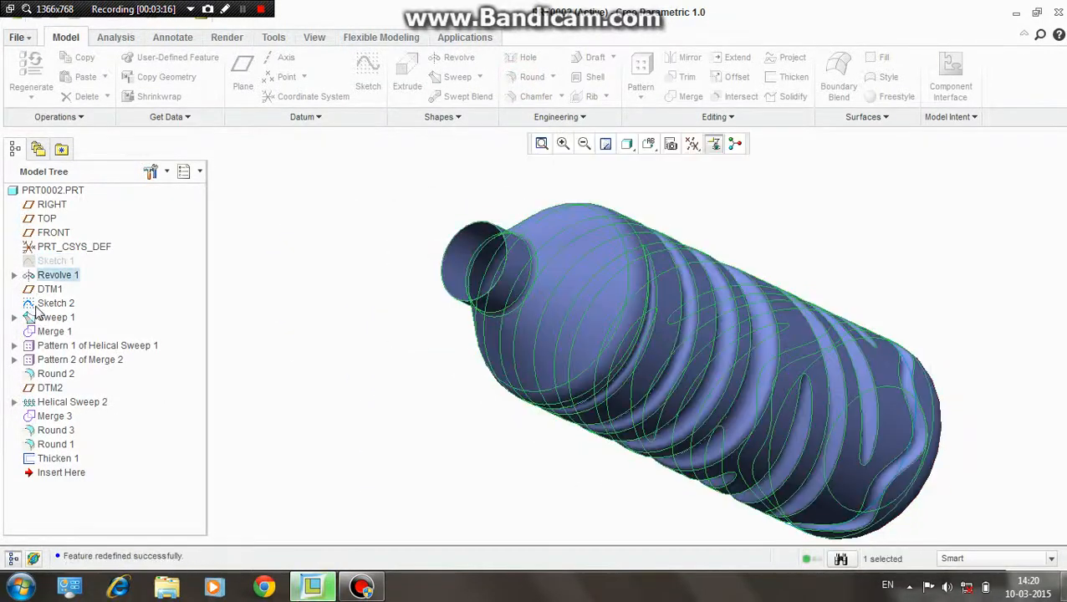
- Open the definition of datum plane DTM1 and examine its offset from the TOP plane at the bottle's base
{"action": "right_click", "coordinate": [46, 291]}
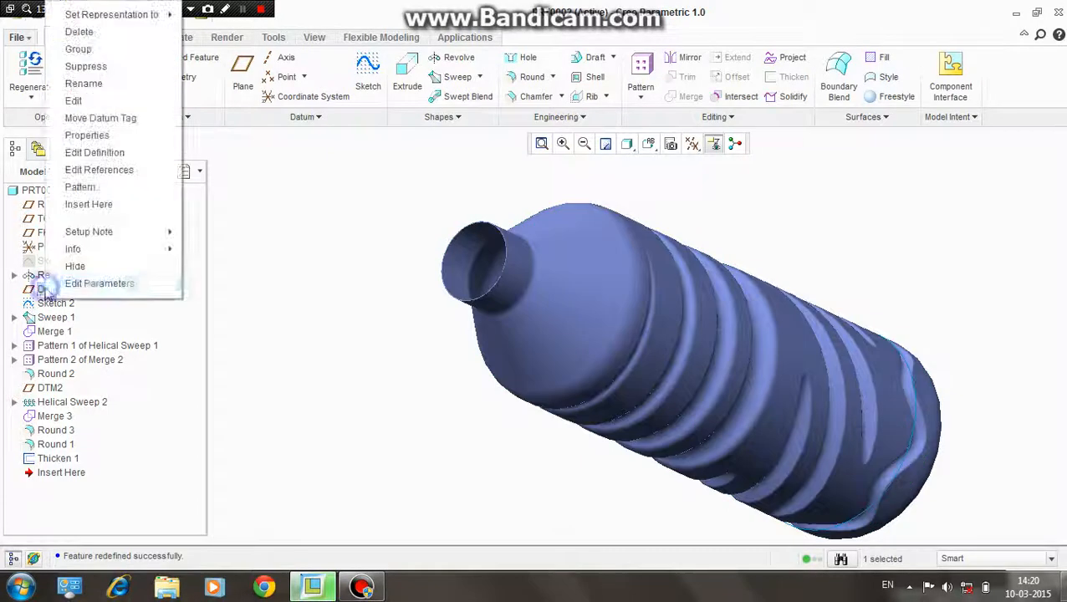
{"action": "left_click", "coordinate": [96, 154]}
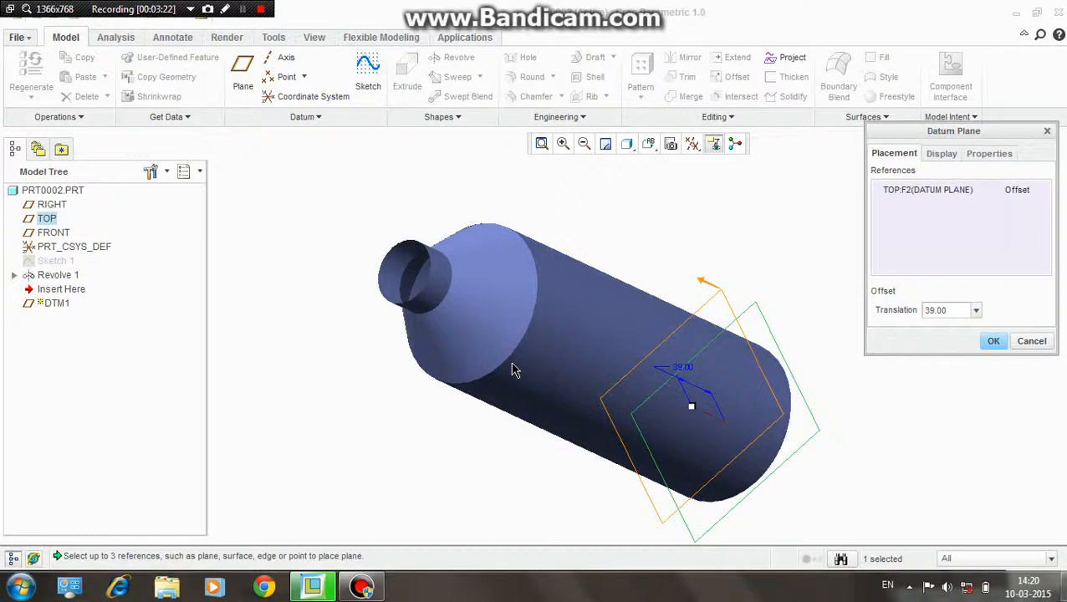
{"action": "middle_click_drag", "start_coordinate": [513, 370], "coordinate": [672, 499]}
{"action": "scroll", "coordinate": [672, 499], "scroll_direction": "up", "scroll_amount": 4}
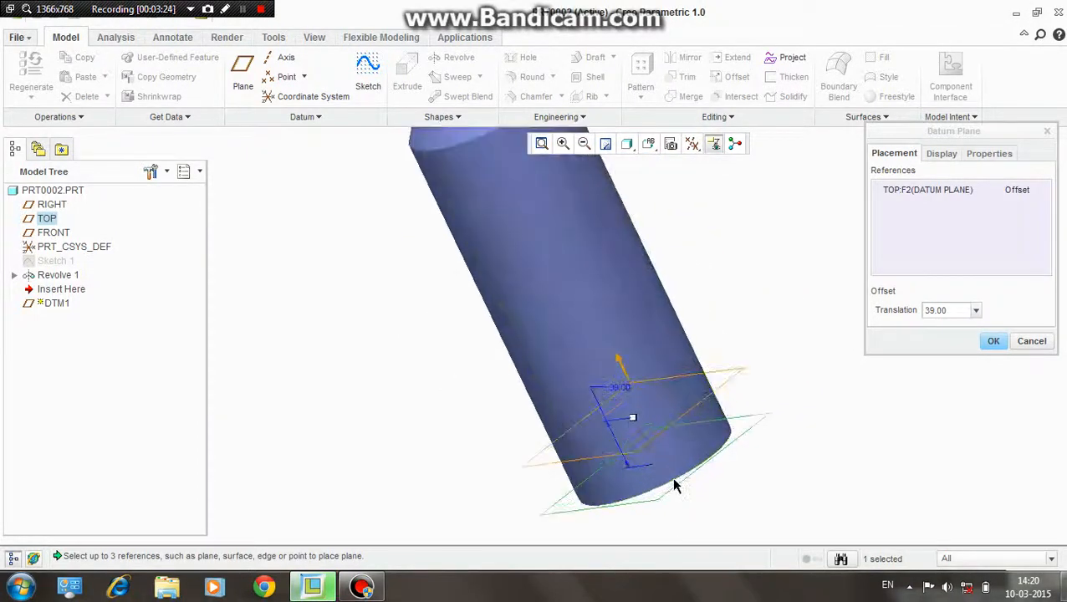
{"action": "scroll", "coordinate": [627, 403], "scroll_direction": "down", "scroll_amount": 4}
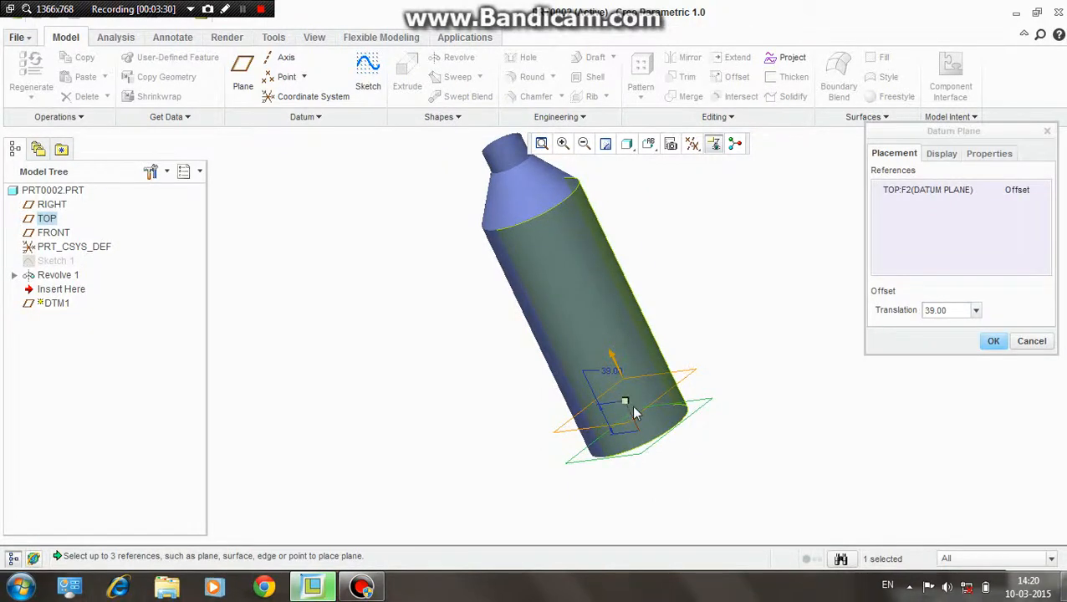
{"action": "scroll", "coordinate": [634, 410], "scroll_direction": "up", "scroll_amount": 1}
{"action": "scroll", "coordinate": [507, 435], "scroll_direction": "down", "scroll_amount": 1}
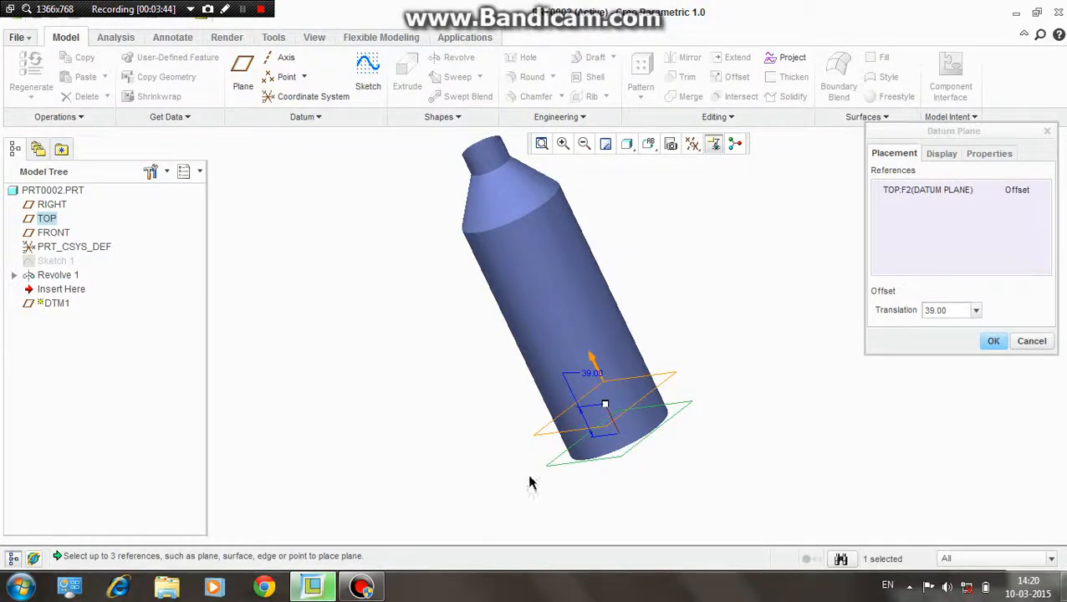
- Compare the offset datum plane with the bottle's base from the side and accept the plane's definition
{"action": "scroll", "coordinate": [648, 466], "scroll_direction": "down", "scroll_amount": 1}
{"action": "scroll", "coordinate": [648, 466], "scroll_direction": "up", "scroll_amount": 1}
{"action": "middle_click_drag", "start_coordinate": [648, 466], "coordinate": [629, 408]}
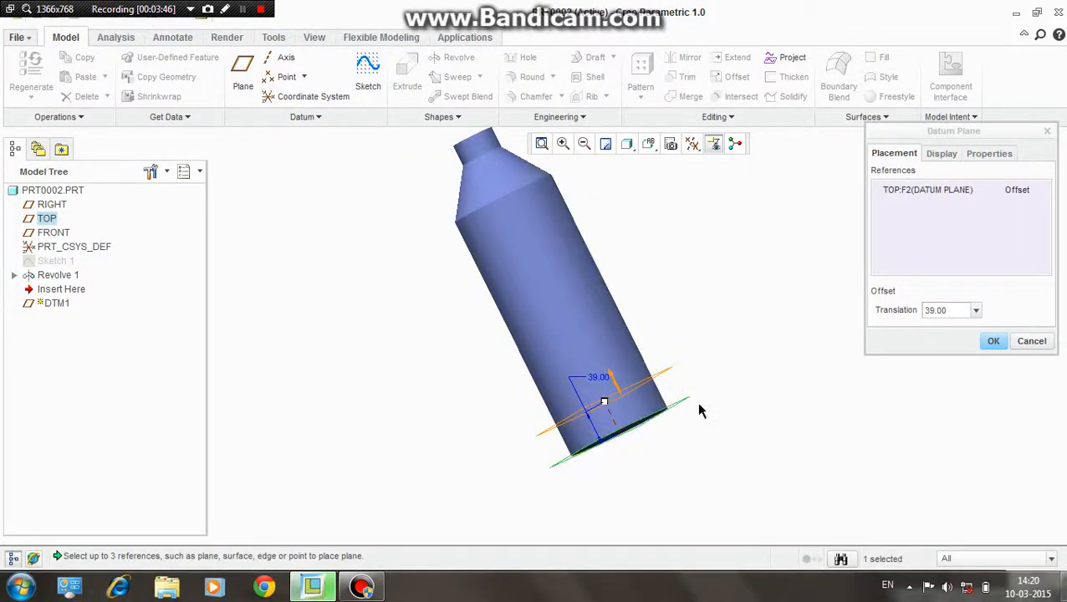
{"action": "middle_click_drag", "start_coordinate": [694, 409], "coordinate": [706, 442]}
{"action": "left_click", "coordinate": [994, 341]}
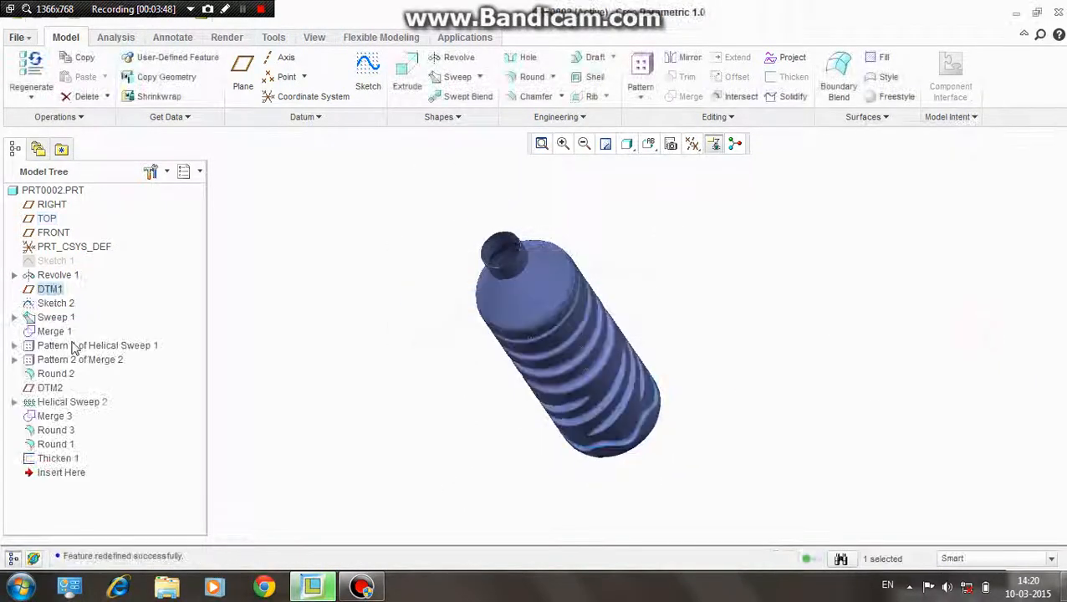
- Open the definition of Sketch 2 for editing and orient its sketch plane parallel to the screen
{"action": "left_click", "coordinate": [30, 302]}
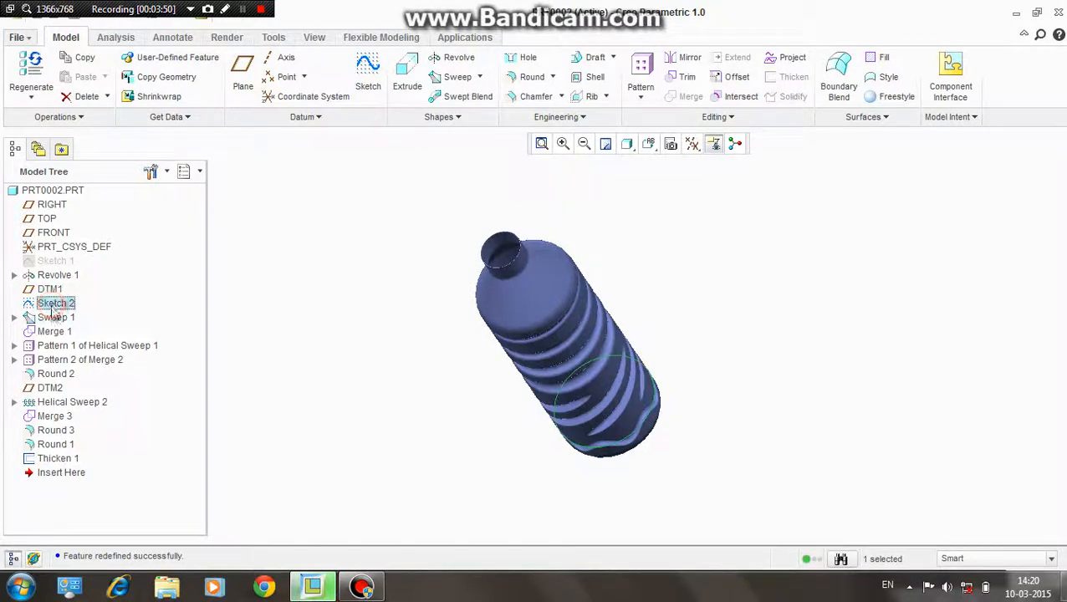
{"action": "right_click", "coordinate": [50, 305]}
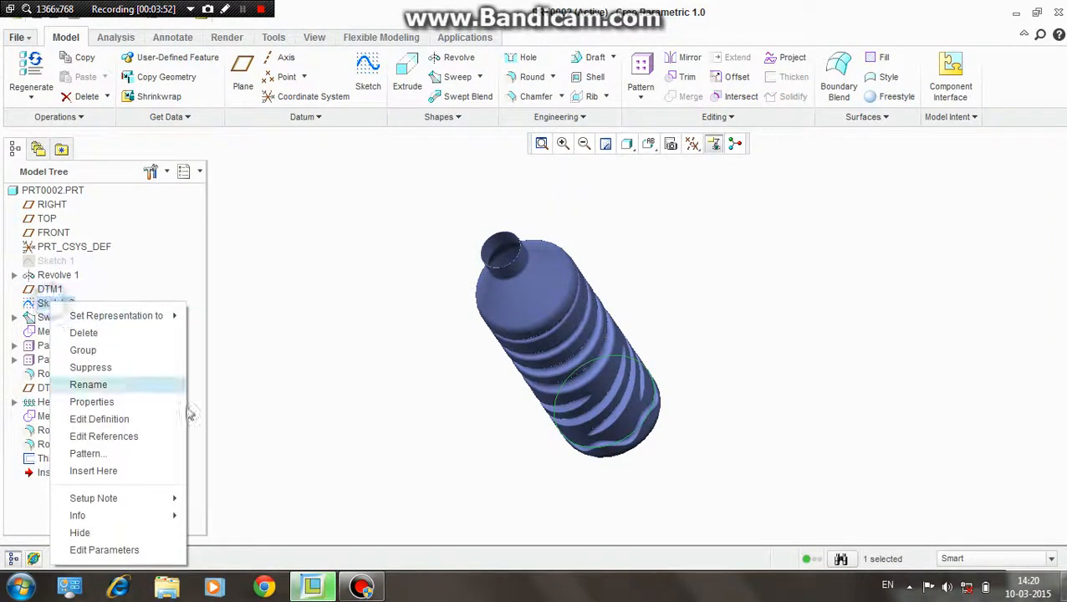
{"action": "left_click", "coordinate": [84, 419]}
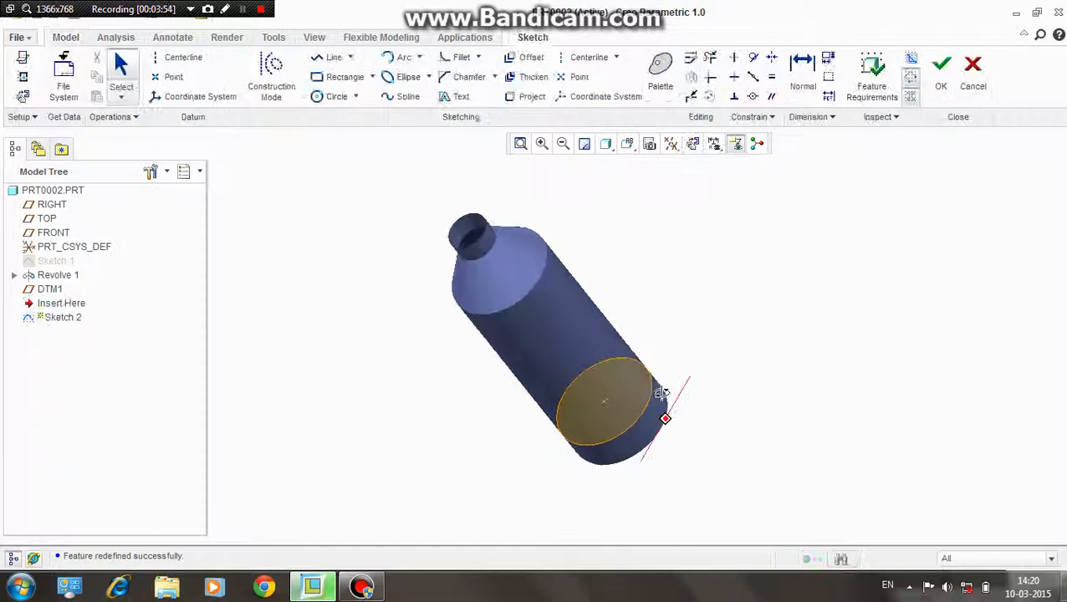
{"action": "middle_click_drag", "start_coordinate": [671, 343], "coordinate": [684, 392]}
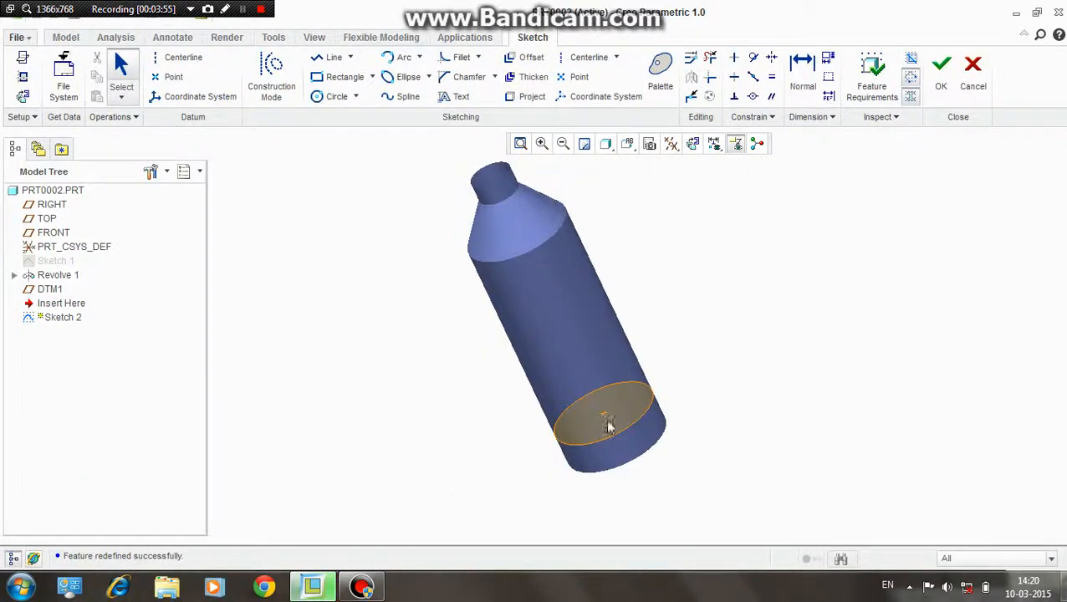
{"action": "scroll", "coordinate": [608, 421], "scroll_direction": "down", "scroll_amount": 2}
{"action": "left_click", "coordinate": [22, 96]}
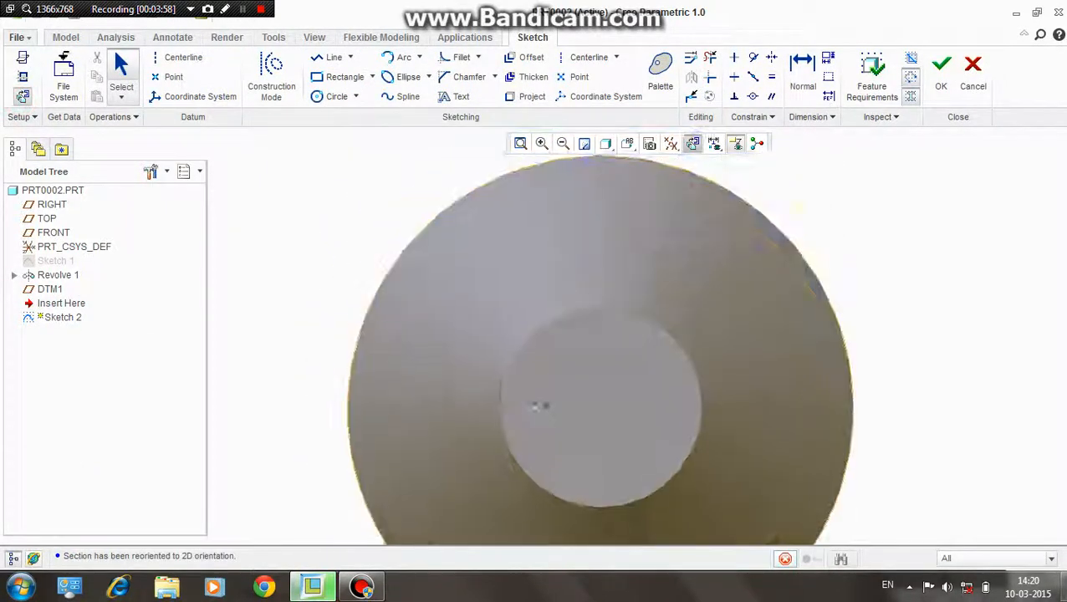
- Examine the circle sketched around the bottle's lower body in a tilted 3D view and accept the sketch
{"action": "mouse_move", "coordinate": [570, 383]}
{"action": "middle_mouse_down"}
{"action": "mouse_move", "coordinate": [612, 383]}
{"action": "mouse_move", "coordinate": [611, 372]}
{"action": "middle_mouse_up"}
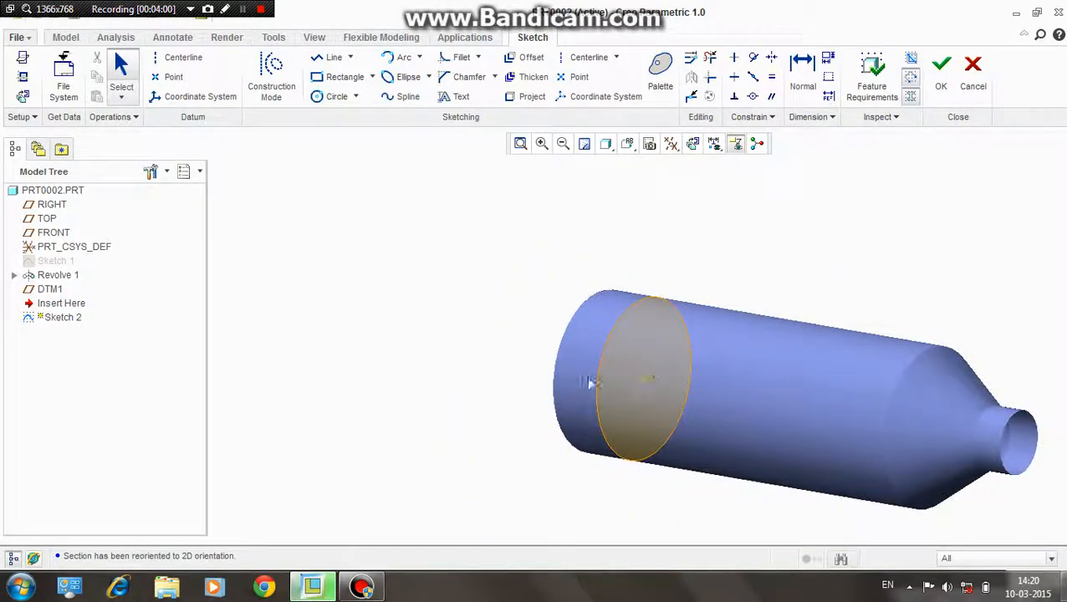
{"action": "scroll", "coordinate": [638, 376], "scroll_direction": "down", "scroll_amount": 1}
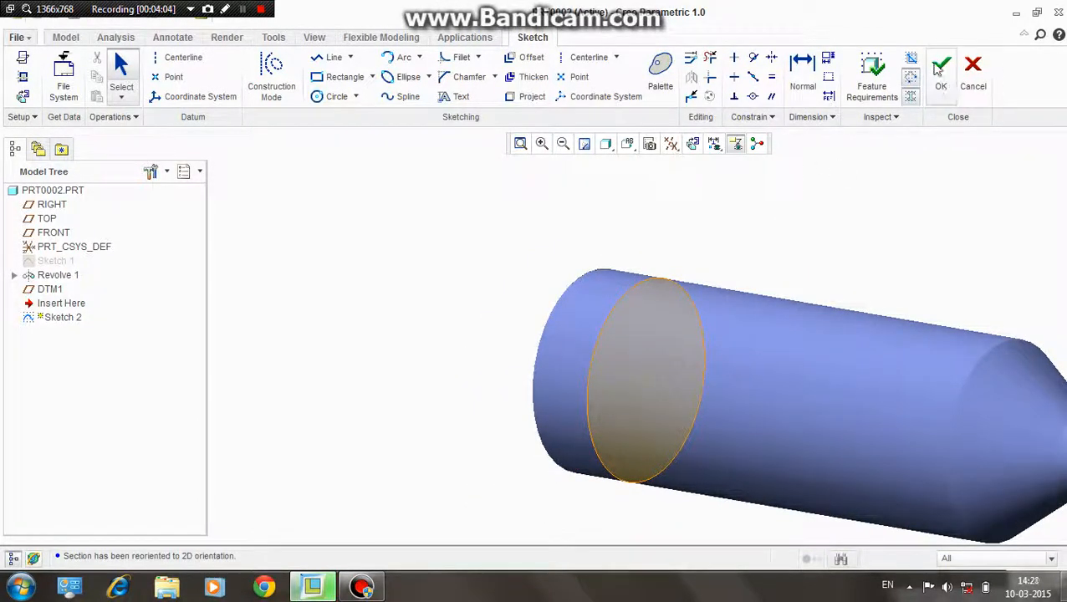
{"action": "left_click", "coordinate": [941, 67]}
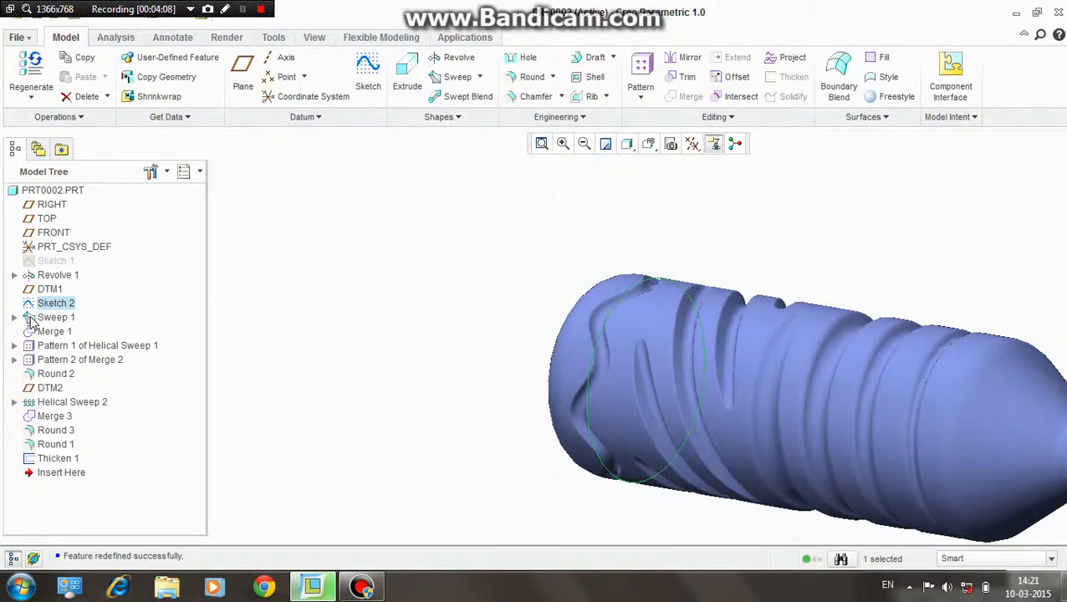
- Open the definition of Sweep 1 and examine the wavy swept surface running around the bottle's lower body
{"action": "left_click", "coordinate": [50, 318]}
{"action": "right_click", "coordinate": [50, 318]}
{"action": "left_click", "coordinate": [77, 170]}
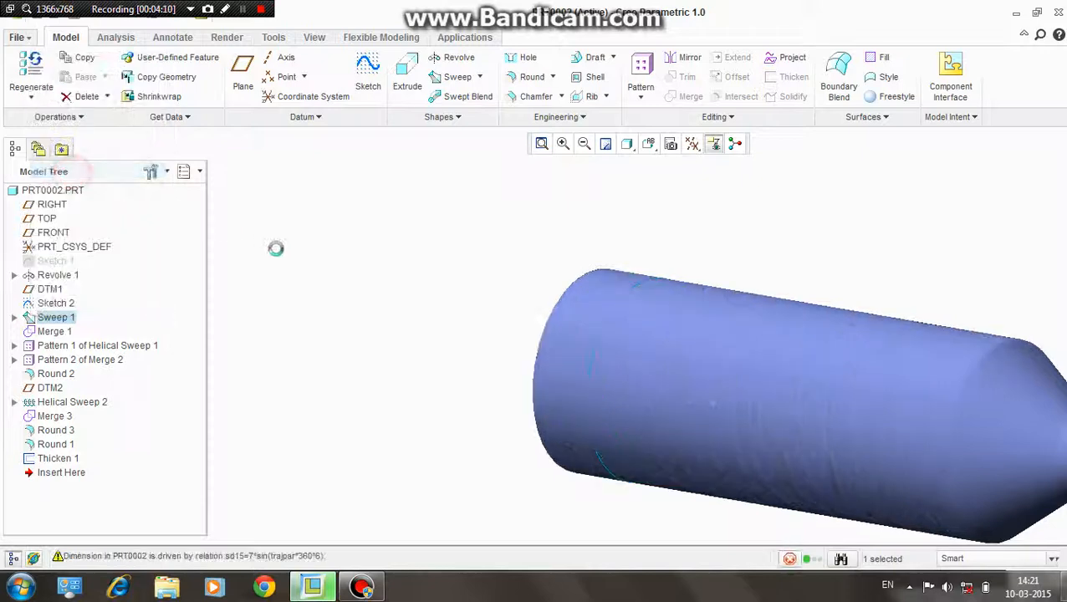
{"action": "middle_click_drag", "start_coordinate": [409, 353], "coordinate": [467, 422]}
{"action": "scroll", "coordinate": [576, 147], "scroll_direction": "down", "scroll_amount": 3}
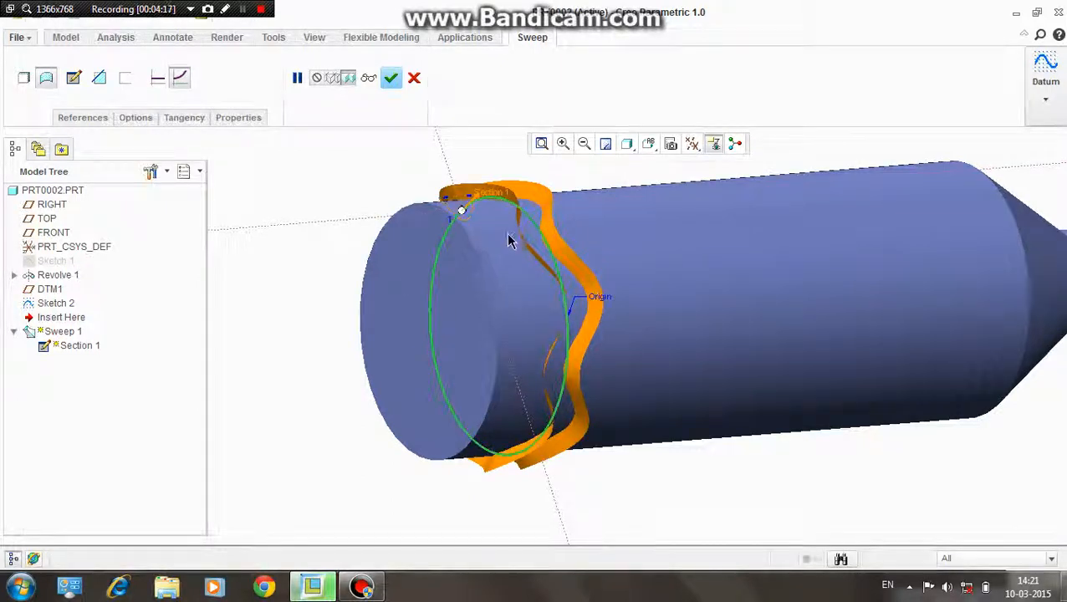
{"action": "scroll", "coordinate": [511, 240], "scroll_direction": "down", "scroll_amount": 2}
{"action": "scroll", "coordinate": [514, 253], "scroll_direction": "up", "scroll_amount": 2}
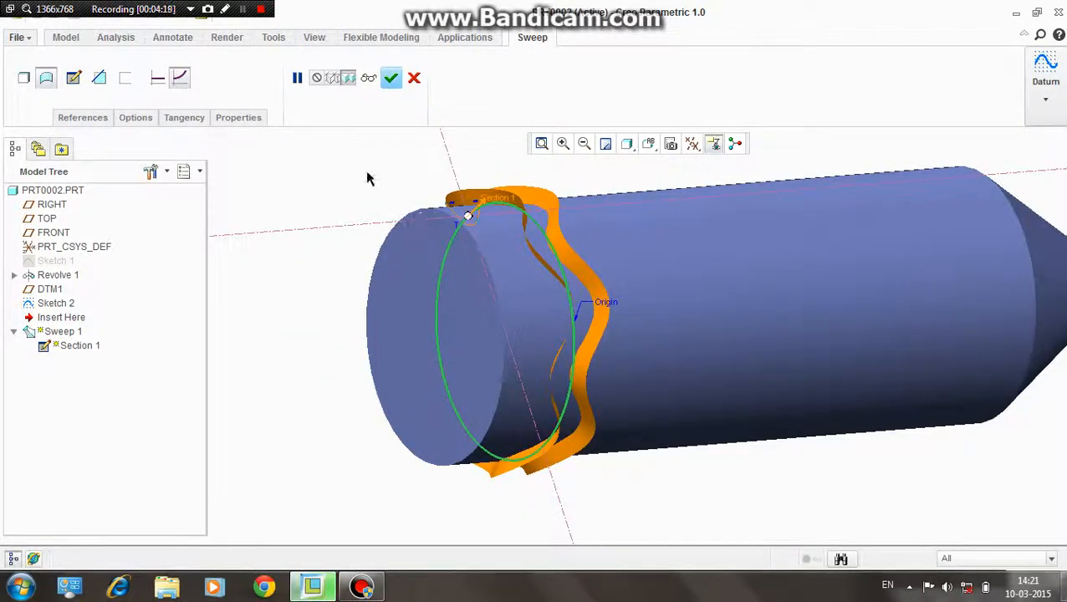
{"action": "middle_click_drag", "start_coordinate": [411, 190], "coordinate": [479, 225]}
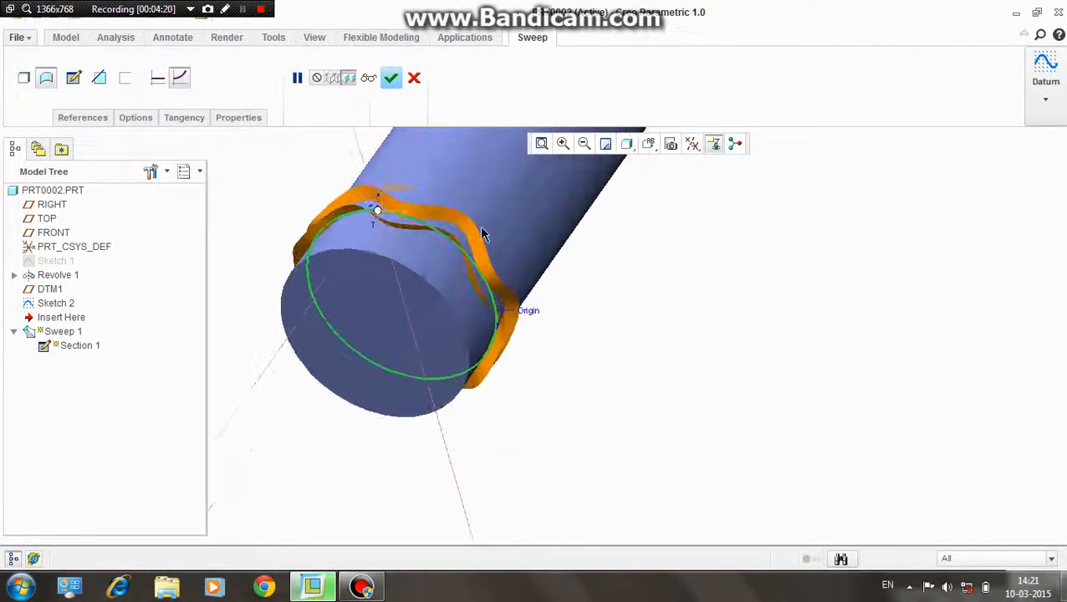
- Open the sweep's section sketch, orient it parallel to the screen and examine the curved profile at the bottle's wall
{"action": "left_click", "coordinate": [73, 78]}
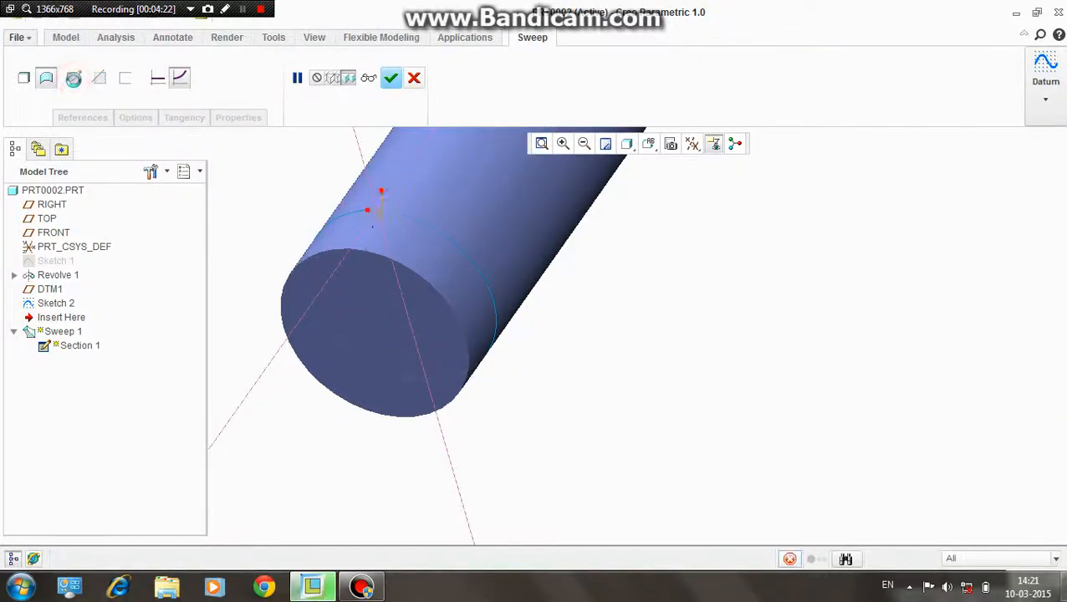
{"action": "left_click", "coordinate": [22, 97]}
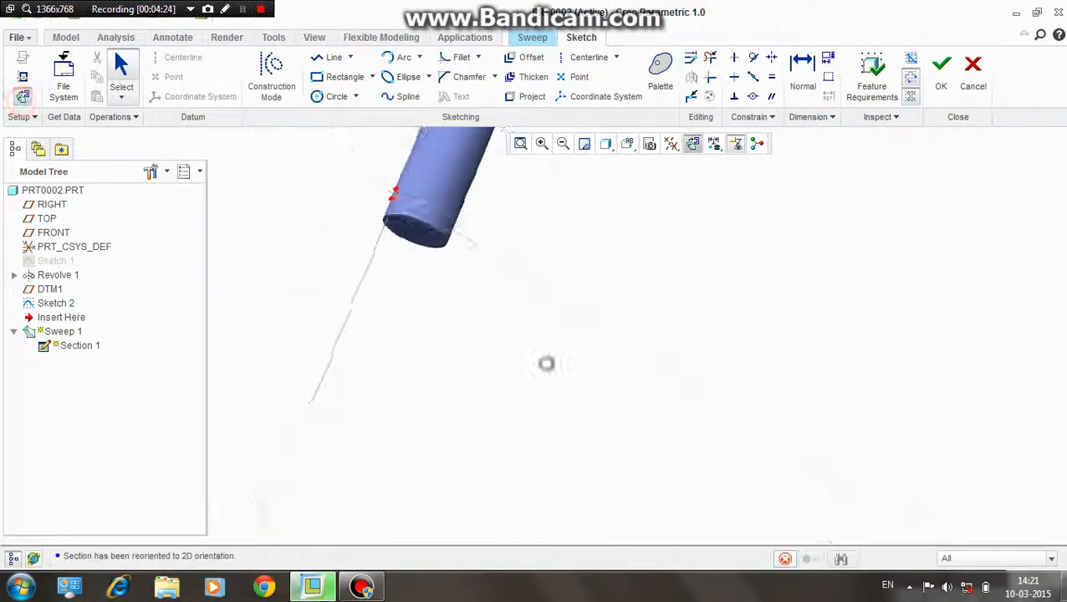
{"action": "scroll", "coordinate": [400, 284], "scroll_direction": "down", "scroll_amount": 3}
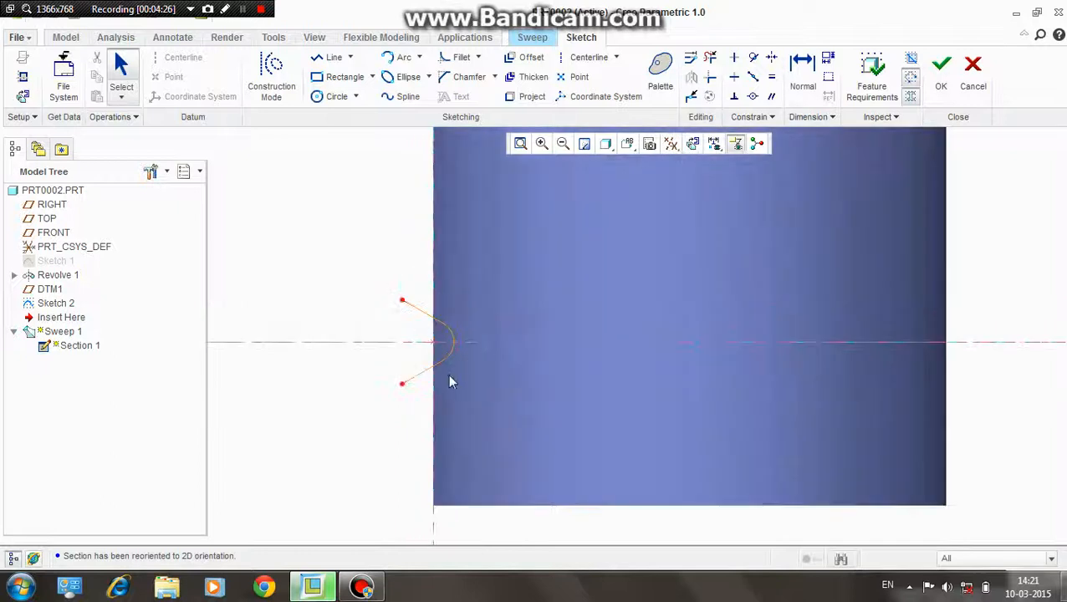
{"action": "scroll", "coordinate": [450, 381], "scroll_direction": "down", "scroll_amount": 3}
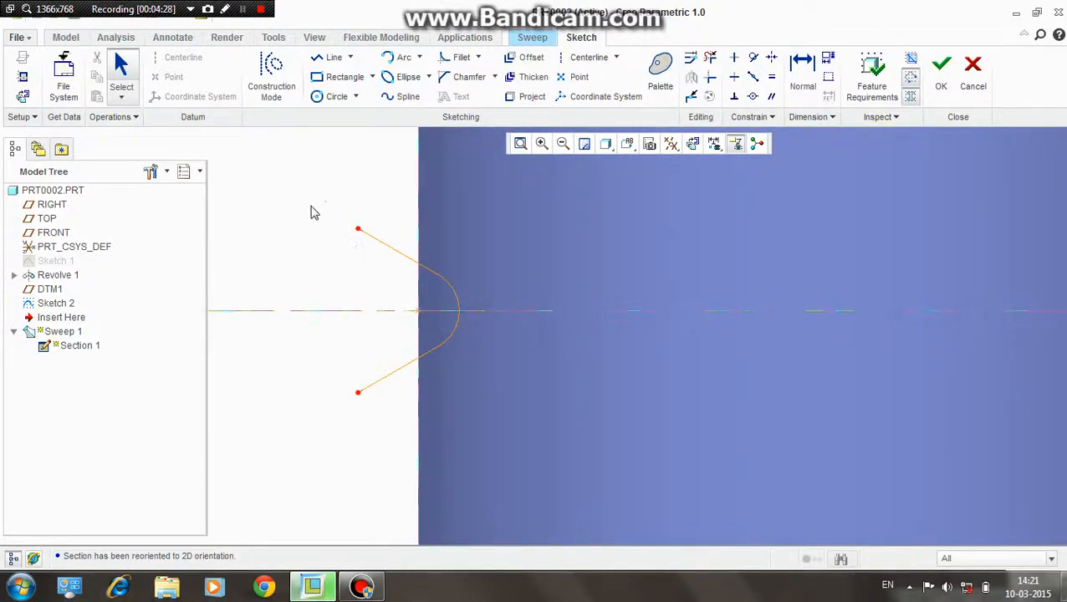
{"action": "left_click_drag", "start_coordinate": [284, 205], "coordinate": [516, 486]}
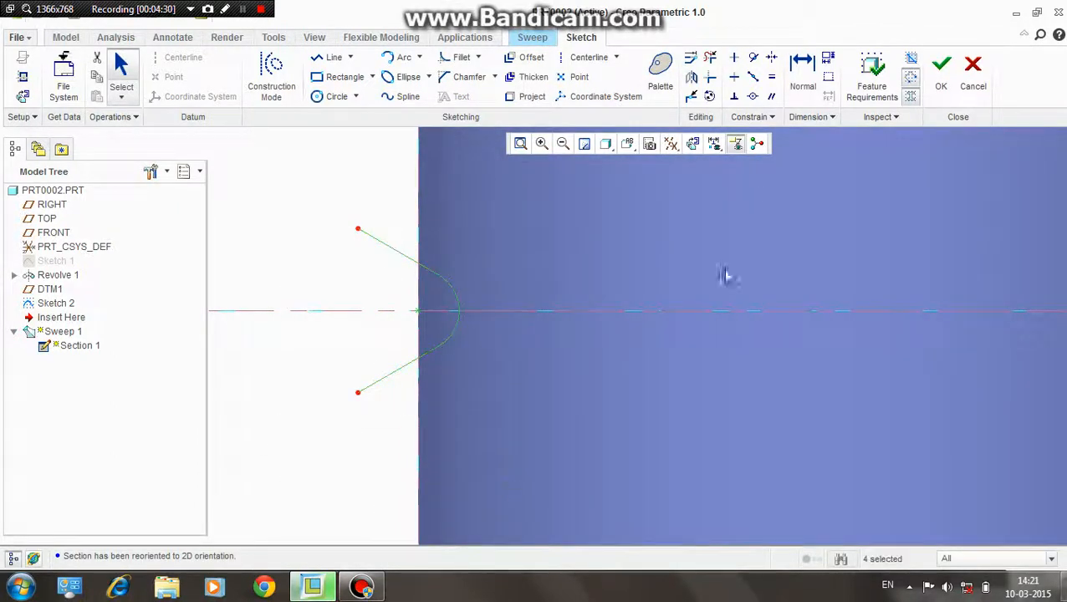
{"action": "left_click", "coordinate": [332, 163]}
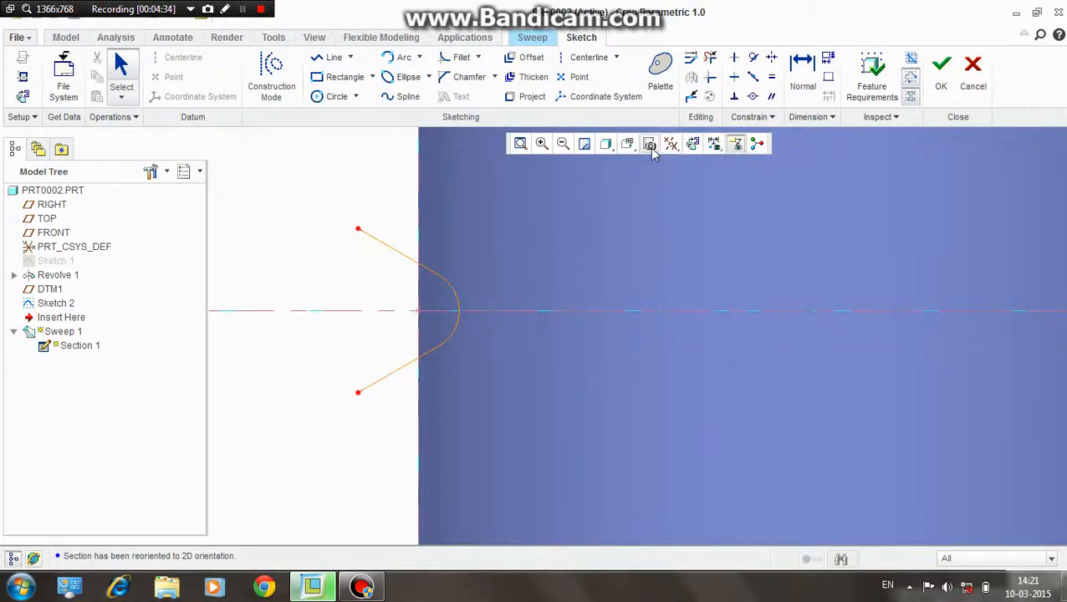
- Display the section sketch's dimensions, constraints and vertices while keeping the grid hidden
{"action": "left_click", "coordinate": [717, 147]}
{"action": "left_click", "coordinate": [716, 169]}
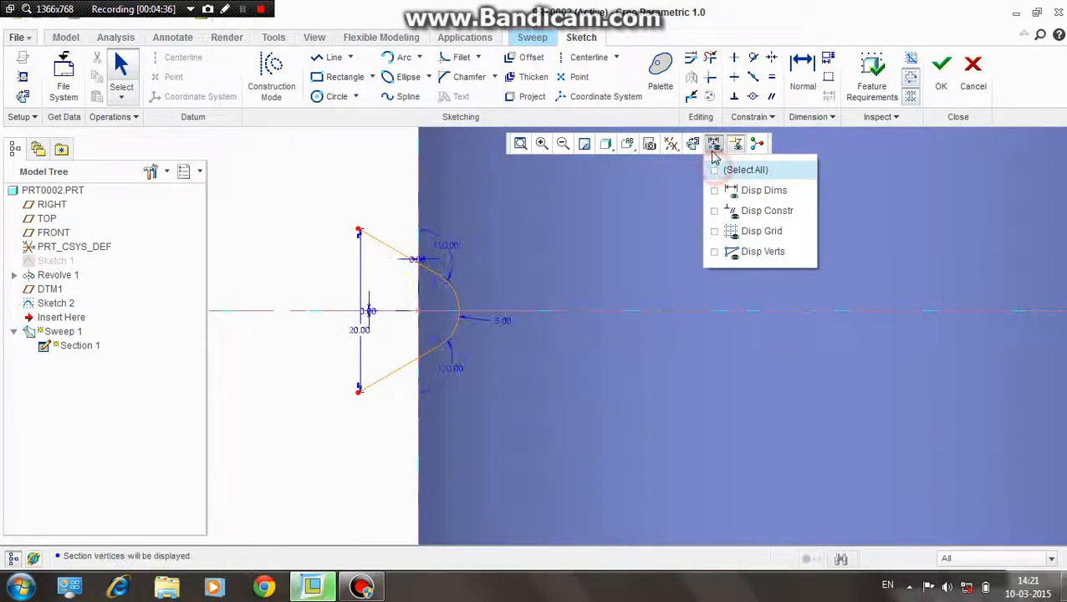
{"action": "left_click", "coordinate": [717, 147]}
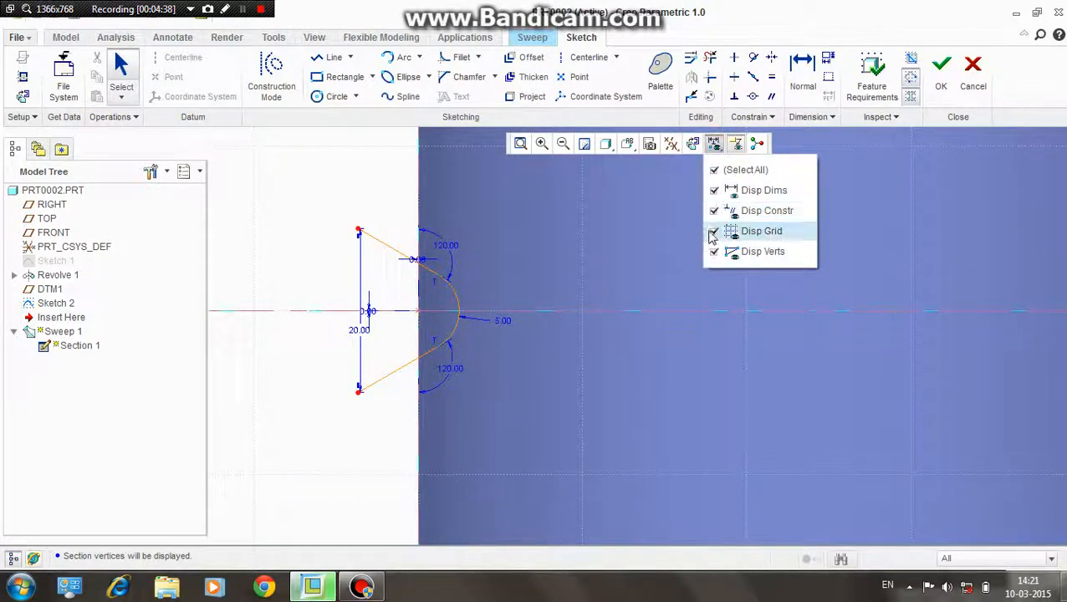
{"action": "left_click", "coordinate": [712, 234]}
{"action": "left_click", "coordinate": [278, 167]}
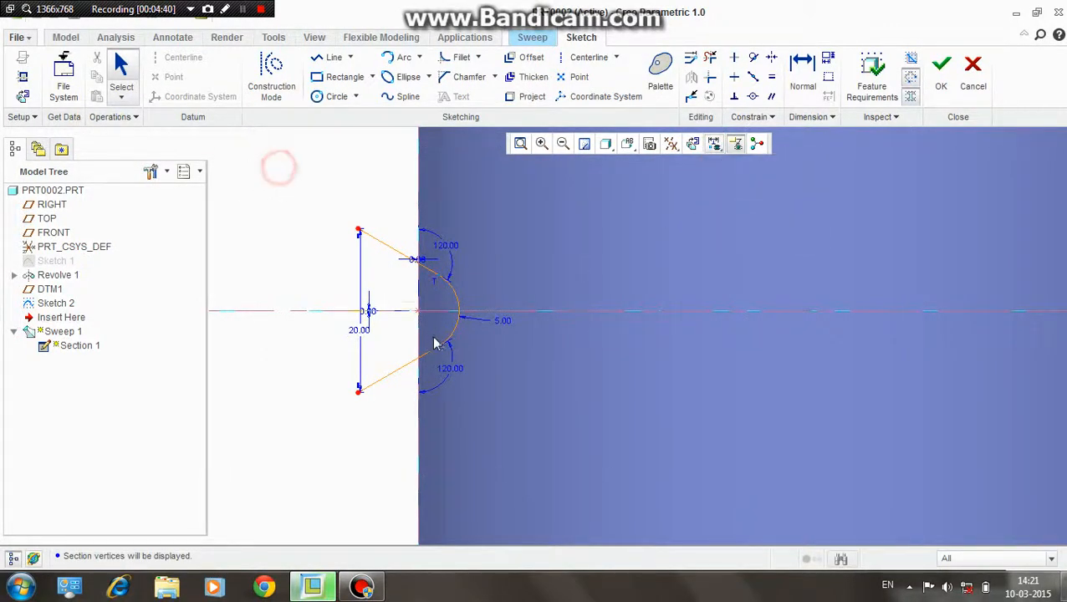
{"action": "scroll", "coordinate": [378, 316], "scroll_direction": "up", "scroll_amount": 1}
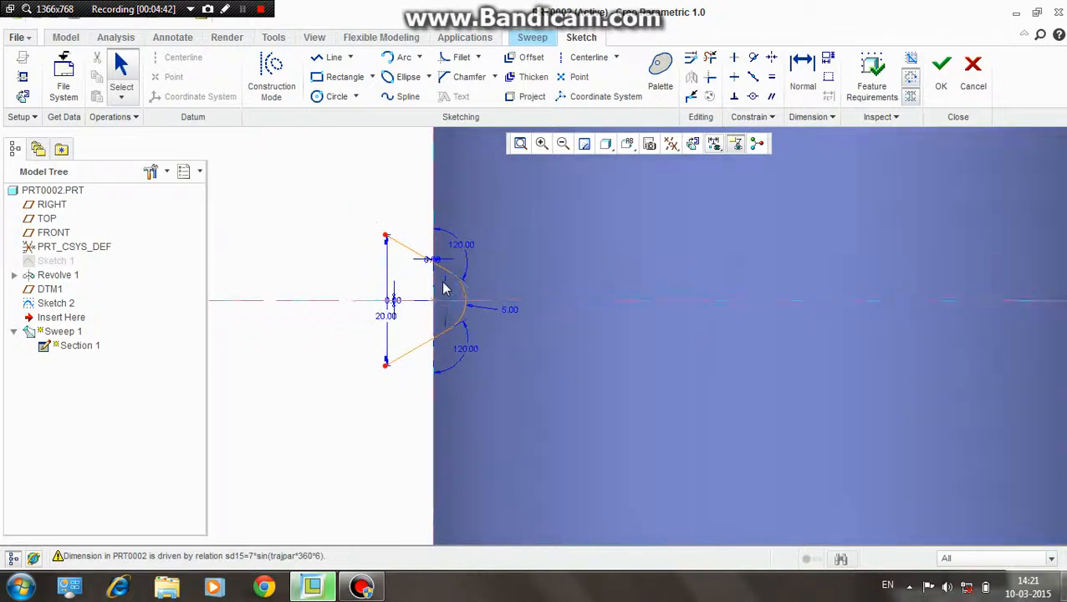
{"action": "scroll", "coordinate": [442, 316], "scroll_direction": "down", "scroll_amount": 2}
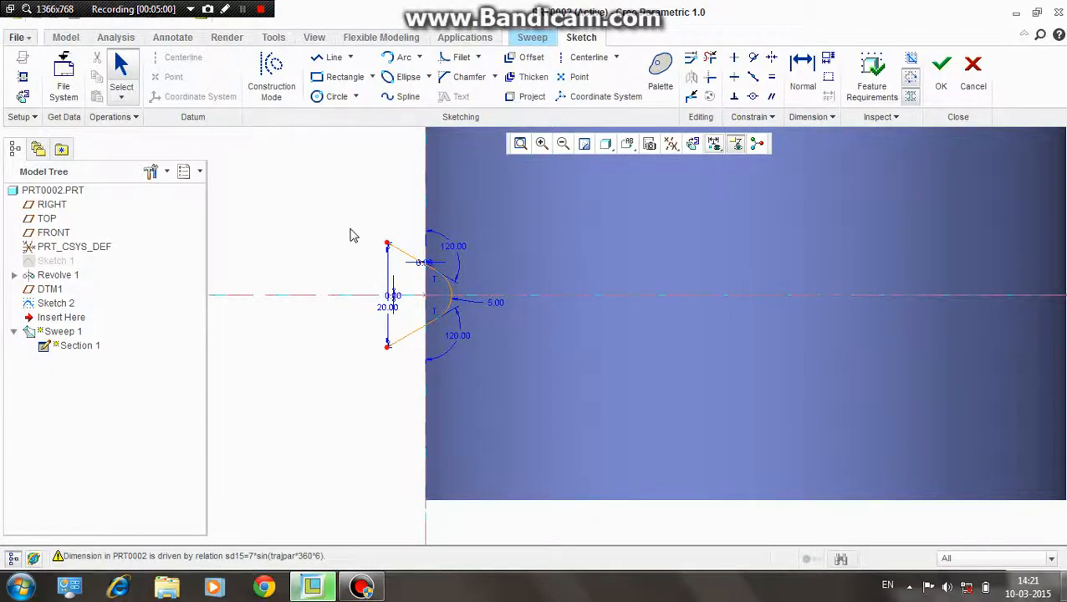
- Try to shift the whole section profile by about 1.16 and -8.48 with Rotate Resize, and undo the move
{"action": "left_click_drag", "start_coordinate": [350, 227], "coordinate": [490, 398]}
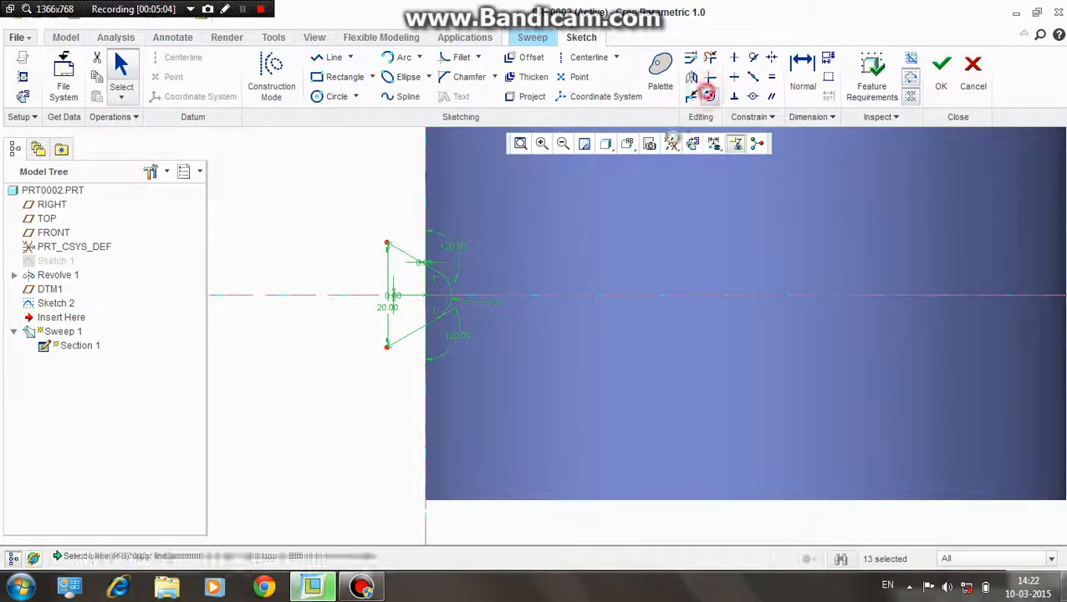
{"action": "left_click", "coordinate": [709, 96]}
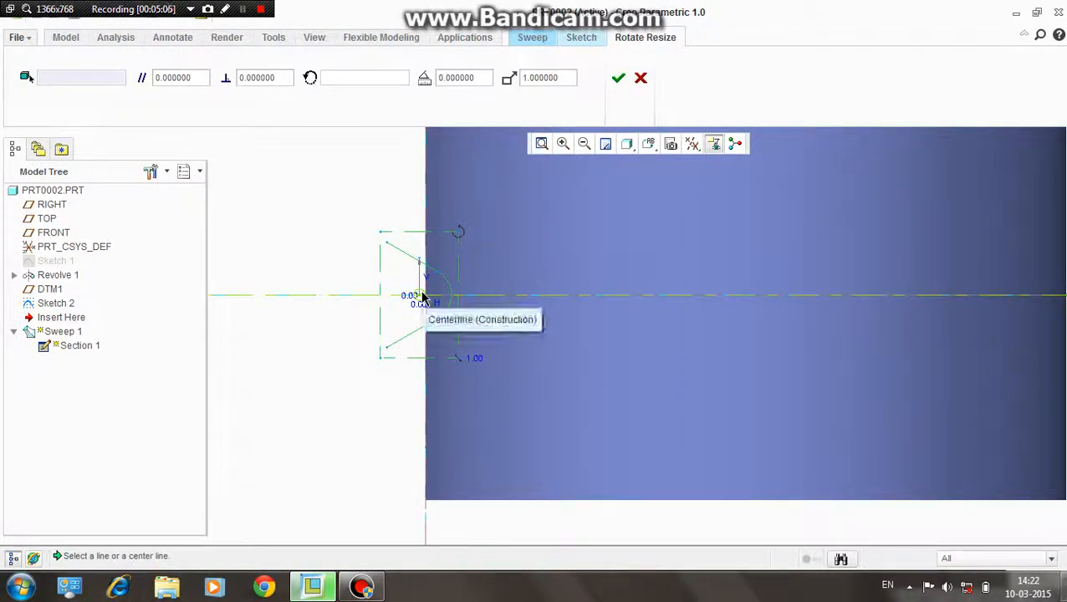
{"action": "left_click_drag", "start_coordinate": [418, 295], "coordinate": [423, 339]}
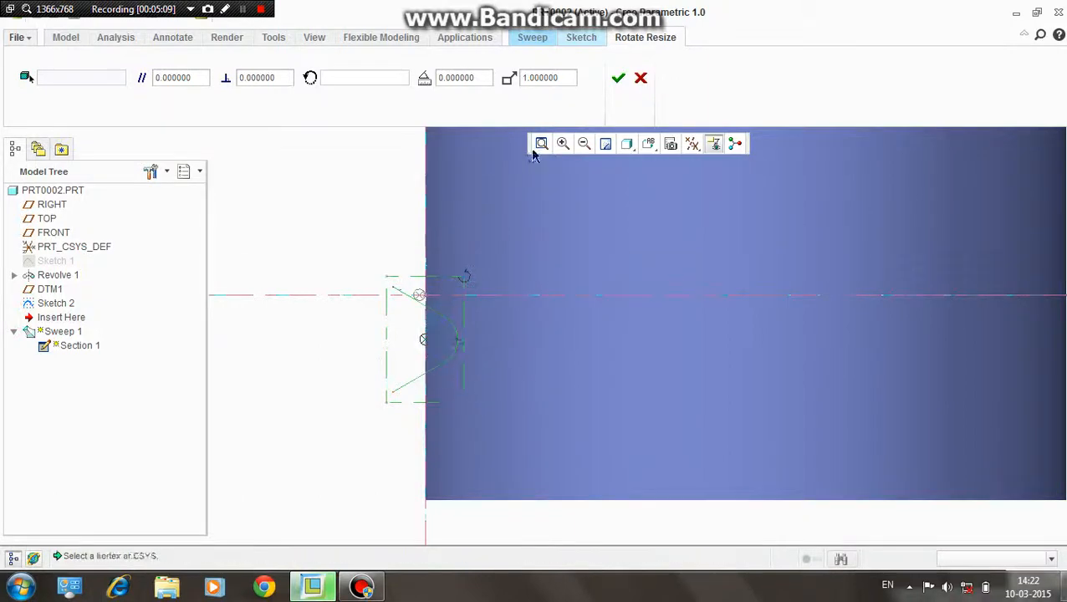
{"action": "left_click", "coordinate": [618, 78]}
{"action": "scroll", "coordinate": [432, 301], "scroll_direction": "down", "scroll_amount": 3}
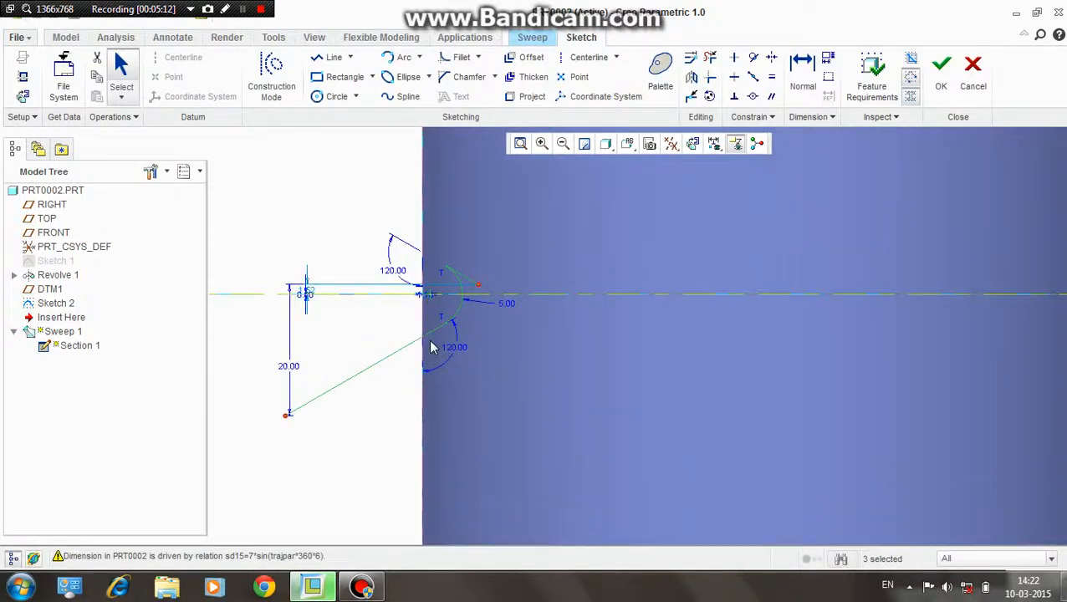
{"action": "scroll", "coordinate": [452, 312], "scroll_direction": "up", "scroll_amount": 2}
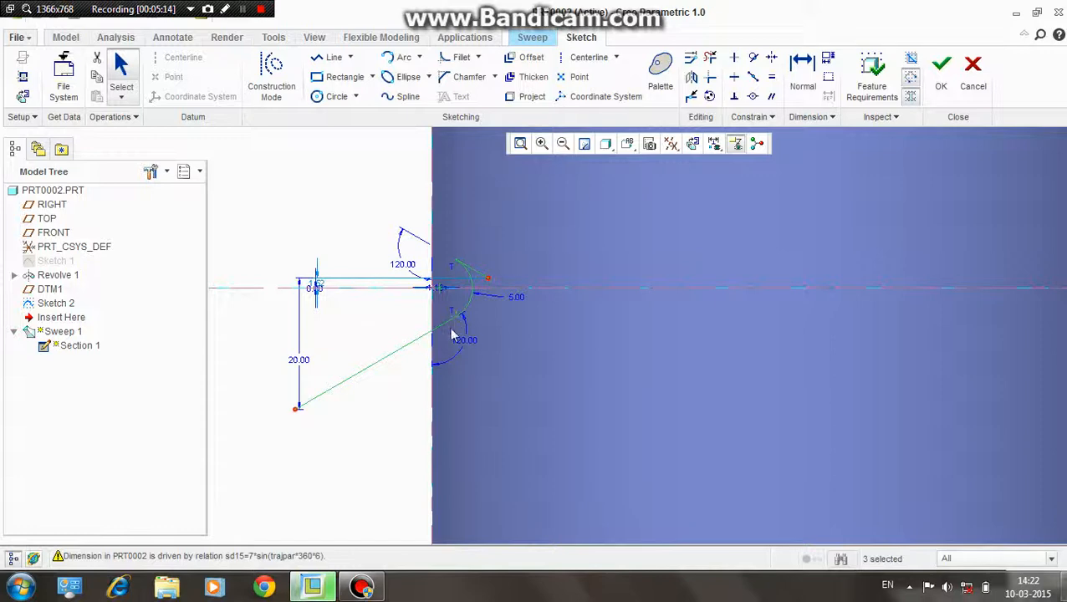
{"action": "scroll", "coordinate": [433, 273], "scroll_direction": "down", "scroll_amount": 1}
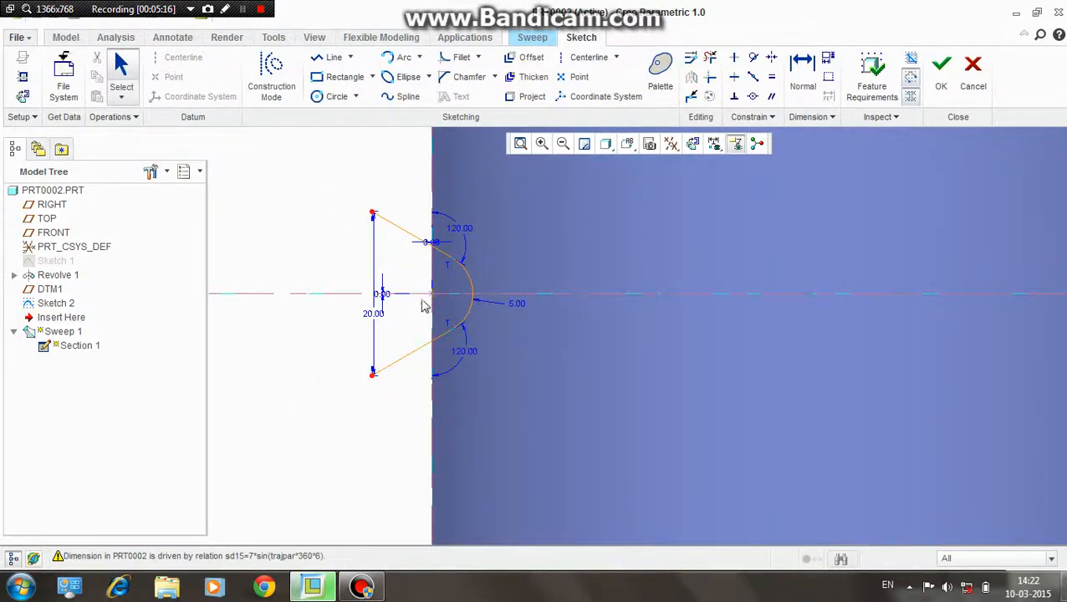
{"action": "scroll", "coordinate": [425, 307], "scroll_direction": "down", "scroll_amount": 1}
{"action": "scroll", "coordinate": [435, 303], "scroll_direction": "up", "scroll_amount": 2}
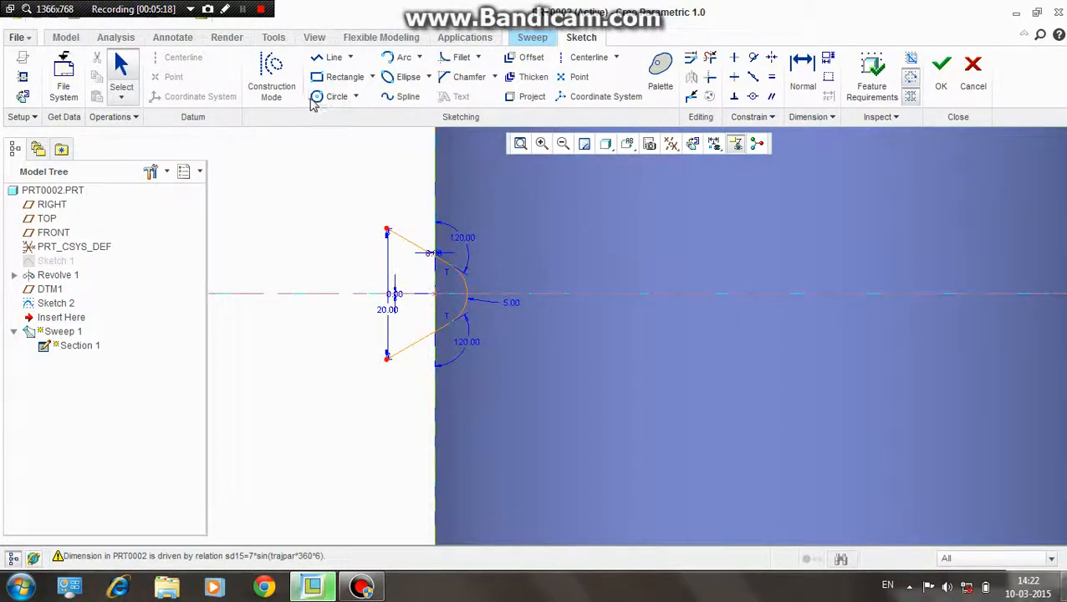
- Sketch a circle about 17 mm in diameter below the section profile, overlapping the bottle's wall
{"action": "left_click", "coordinate": [318, 96]}
{"action": "scroll", "coordinate": [446, 417], "scroll_direction": "up", "scroll_amount": 1}
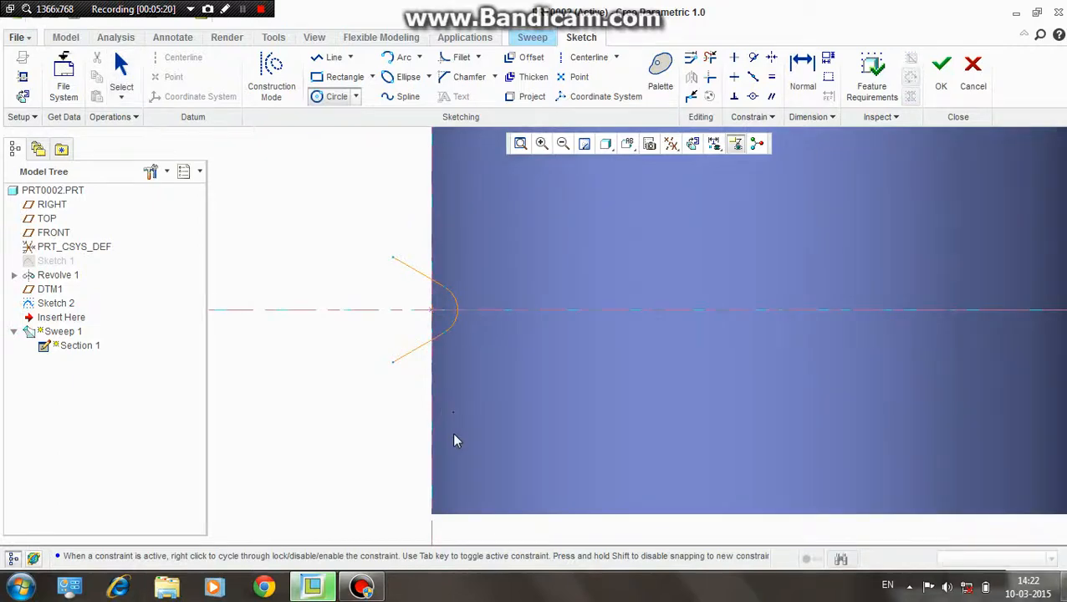
{"action": "left_click", "coordinate": [408, 436]}
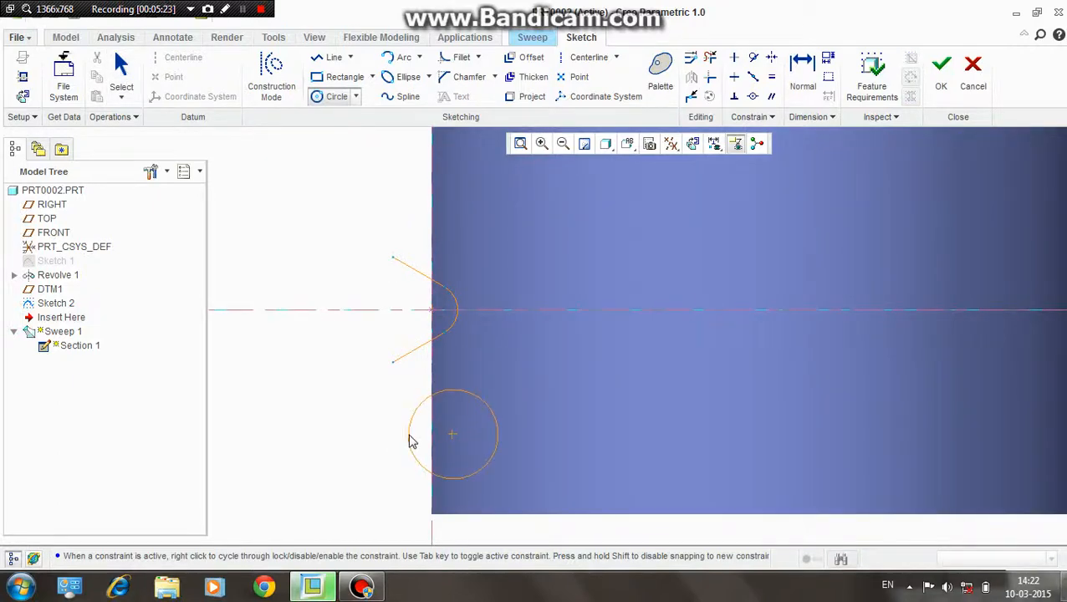
- Draw two slanted lines from outside the bottle's wall, one tangent to the circle's upper side and one to its lower side
{"action": "left_click", "coordinate": [334, 57]}
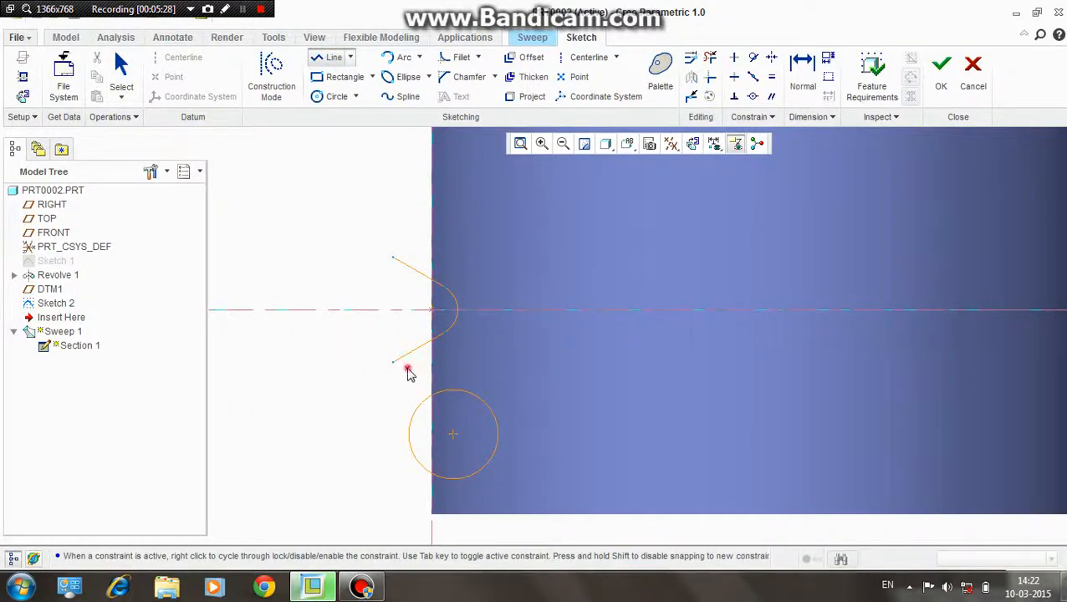
{"action": "left_click", "coordinate": [408, 368]}
{"action": "middle_click", "coordinate": [476, 395]}
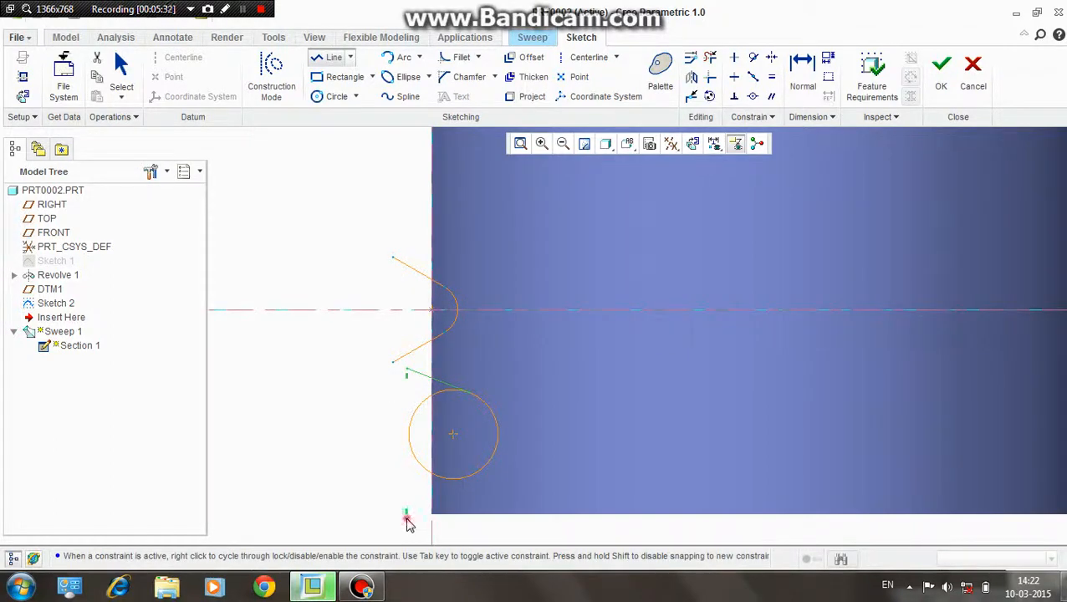
{"action": "left_click", "coordinate": [407, 518]}
{"action": "left_click", "coordinate": [487, 466]}
{"action": "middle_click", "coordinate": [487, 466]}
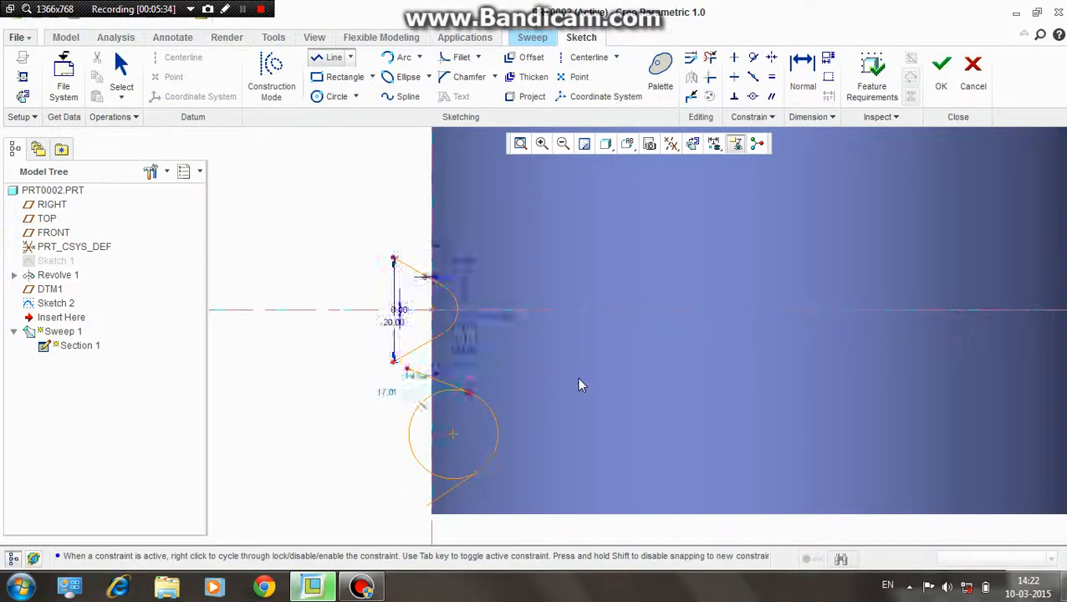
{"action": "middle_click", "coordinate": [259, 385]}
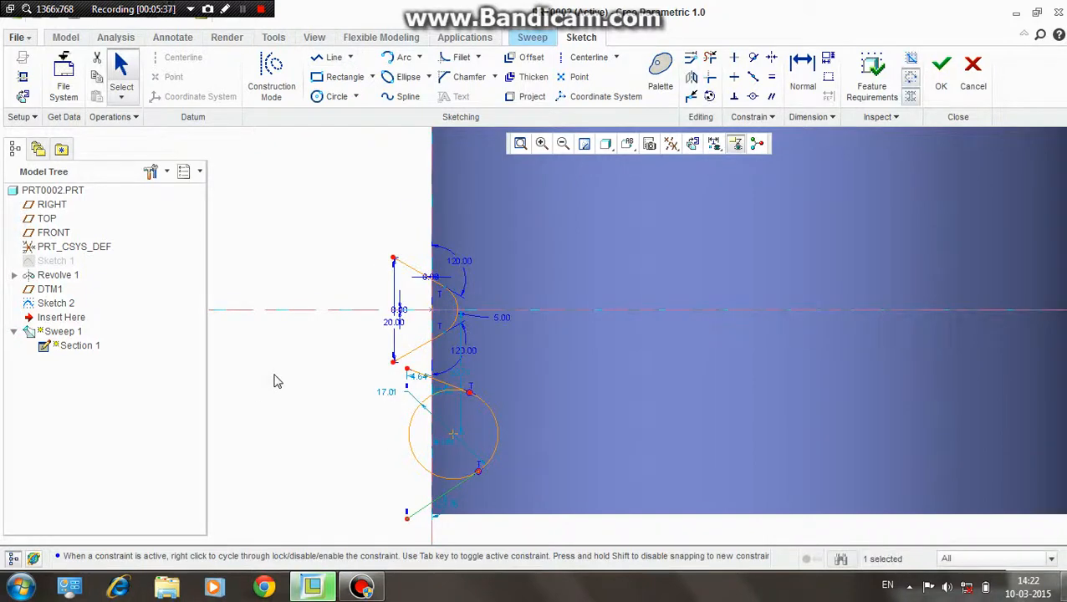
- Dimension the vertical distance between the horizontal reference line and the circle's centre
{"action": "scroll", "coordinate": [410, 441], "scroll_direction": "up", "scroll_amount": 1}
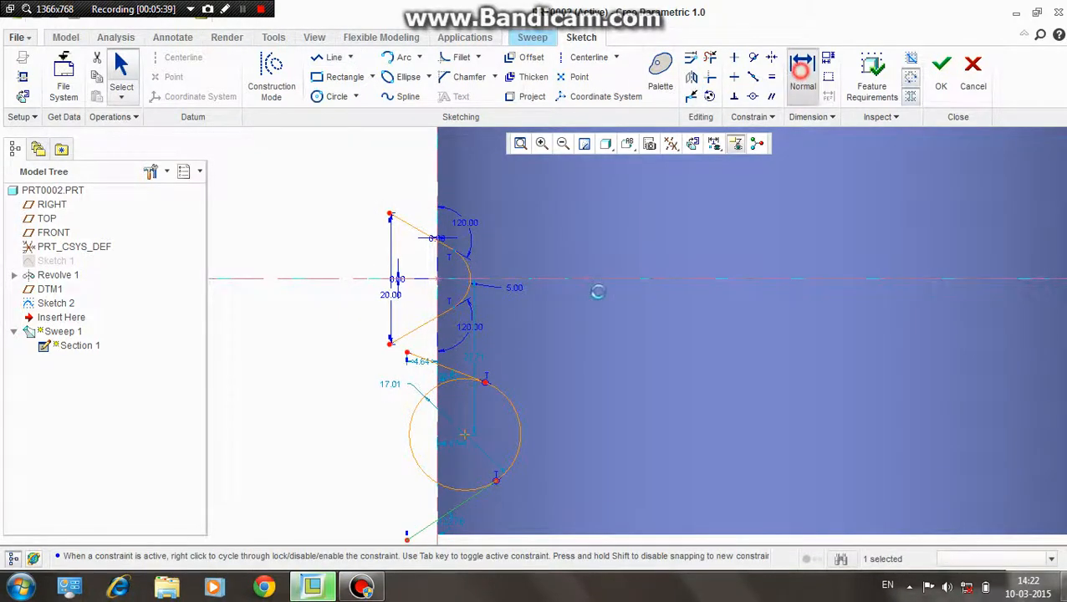
{"action": "left_click", "coordinate": [802, 77]}
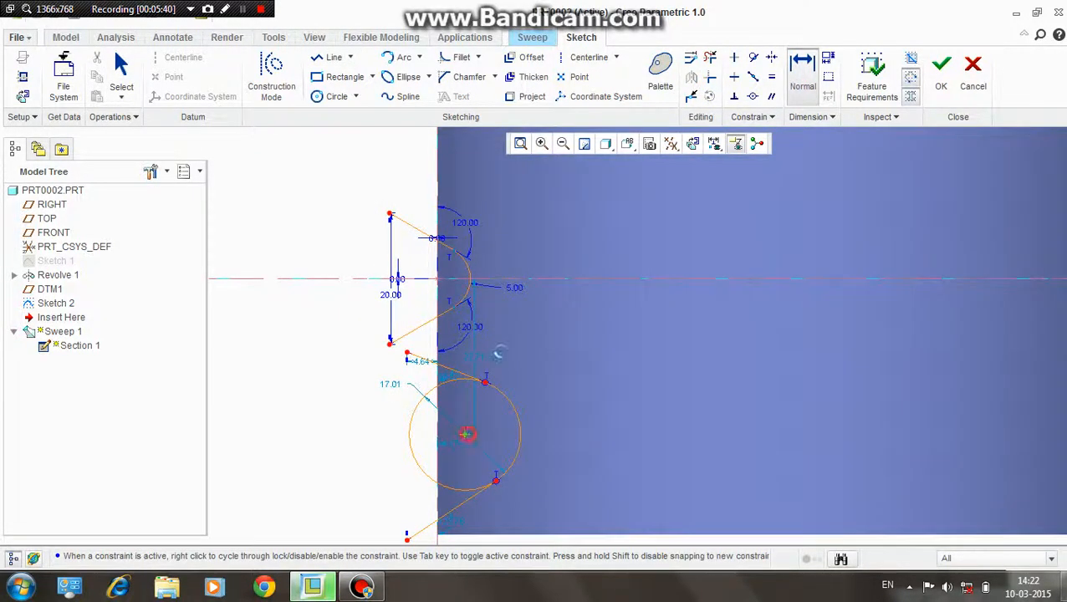
{"action": "middle_click", "coordinate": [547, 331]}
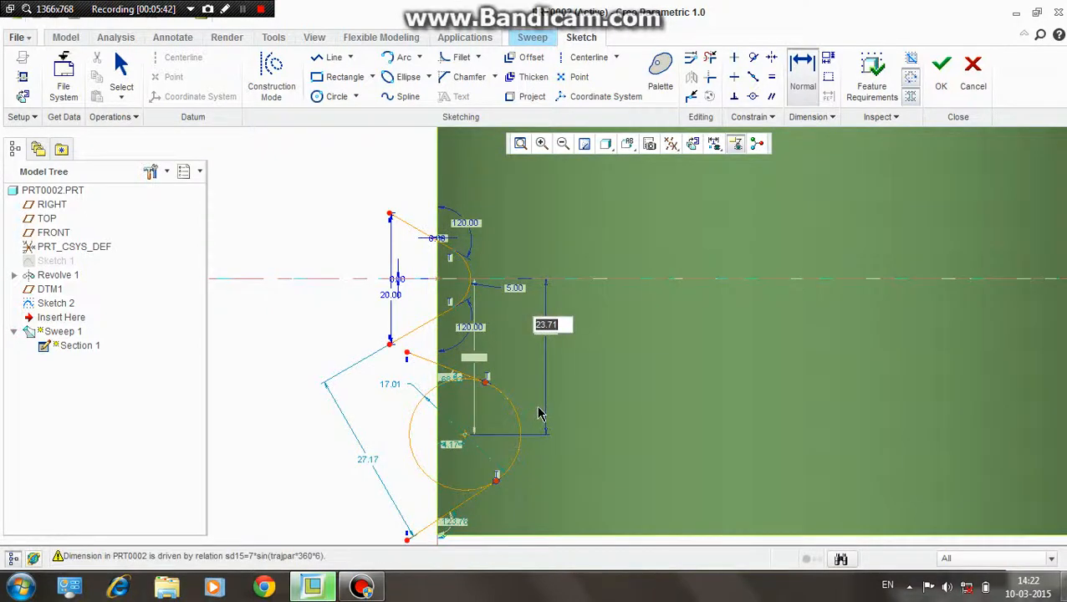
{"action": "middle_click", "coordinate": [288, 208]}
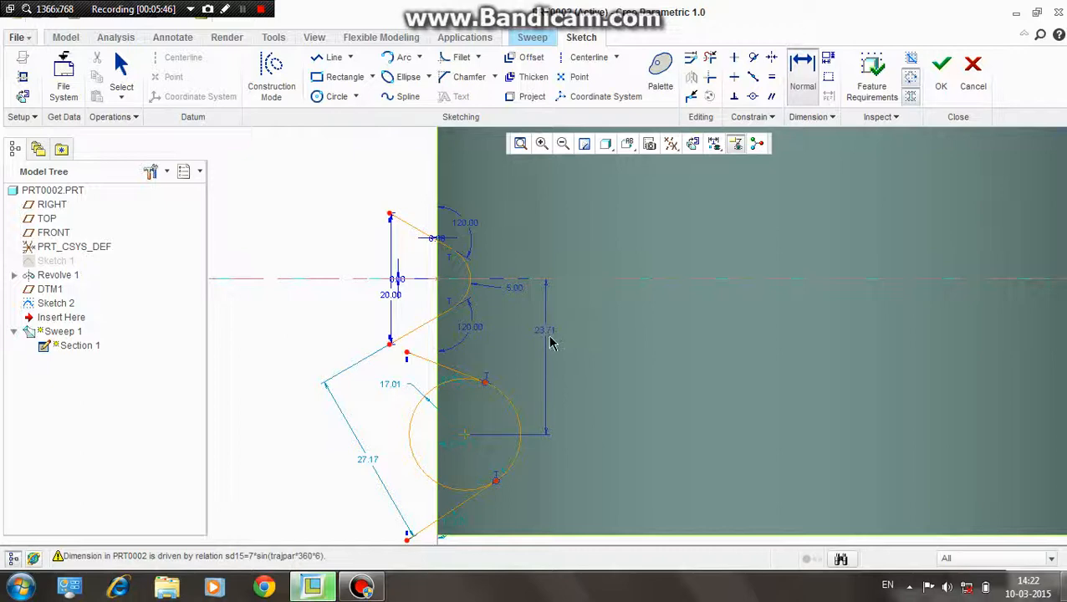
- Open the section's relations, insert the symbol of the profile's vertical offset dimension sd15 and remove the extra entry
{"action": "left_click", "coordinate": [273, 37]}
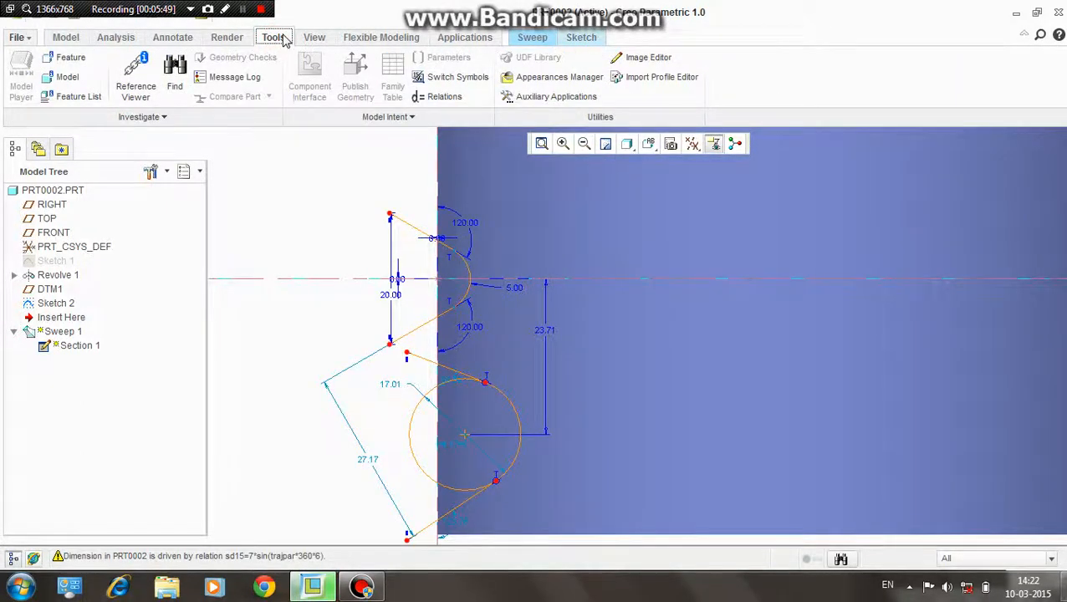
{"action": "left_click", "coordinate": [441, 96]}
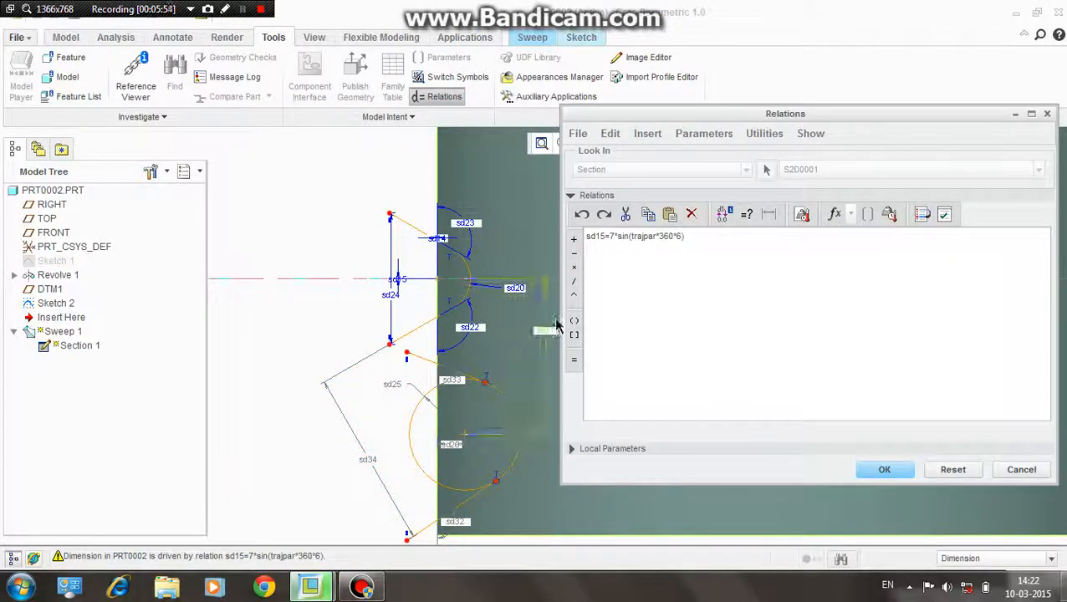
{"action": "left_click", "coordinate": [400, 284]}
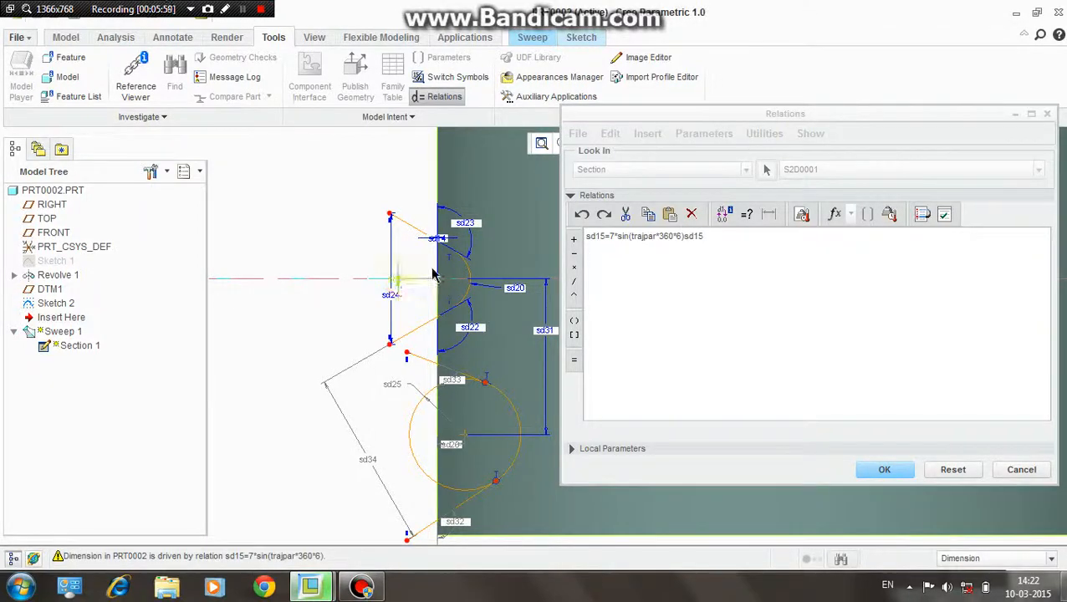
{"action": "left_click", "coordinate": [707, 241]}
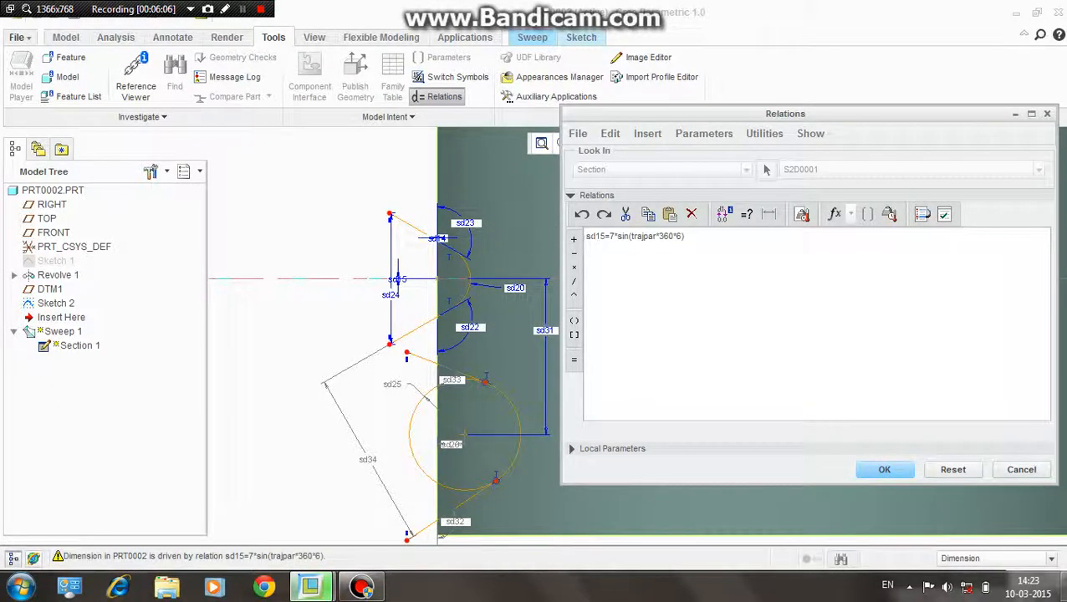
- Highlight the symbol sd15 and its driving expression 7*sin(trajpar*360*6) in the relation
{"action": "left_click", "coordinate": [600, 236]}
{"action": "double_click", "coordinate": [600, 237]}
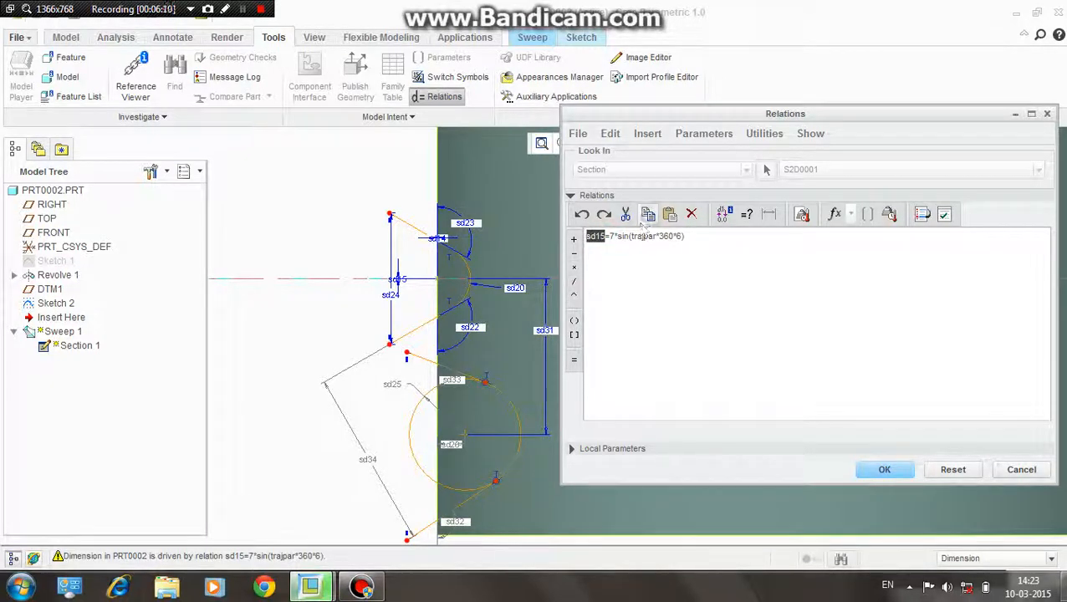
{"action": "left_click", "coordinate": [607, 264]}
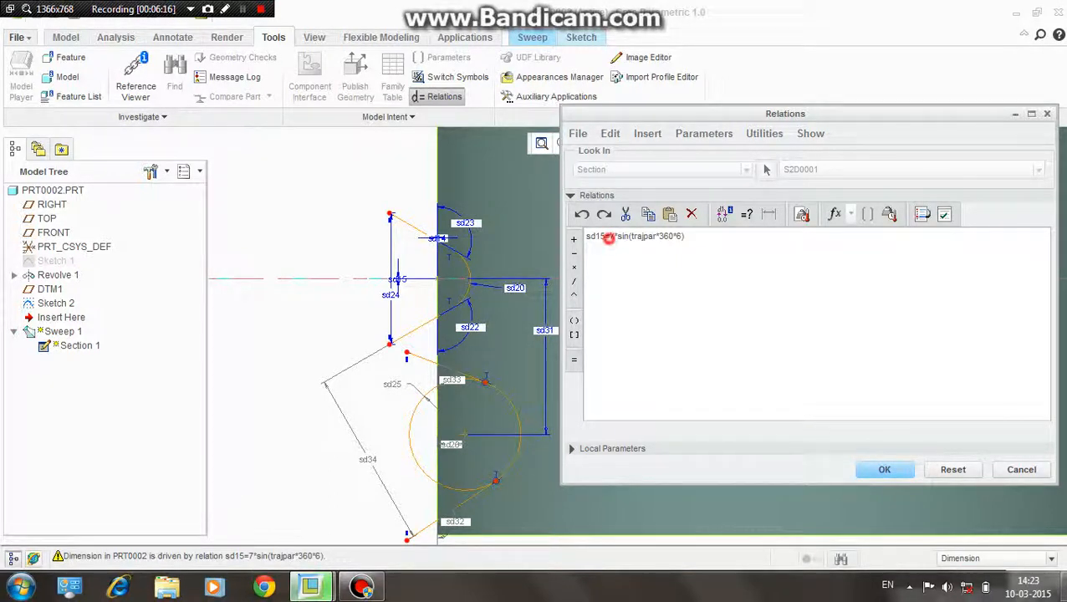
{"action": "left_click_drag", "start_coordinate": [610, 237], "coordinate": [624, 237]}
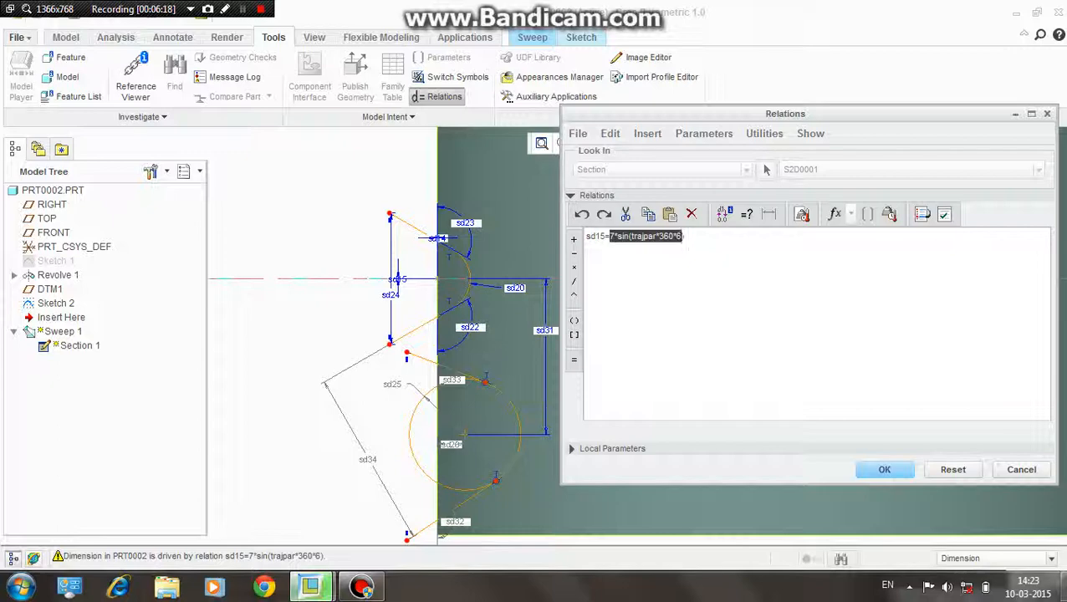
- Highlight the full driving expression 7*sin(trajpar*360*6) and its sine term in the relation
{"action": "left_click", "coordinate": [687, 265]}
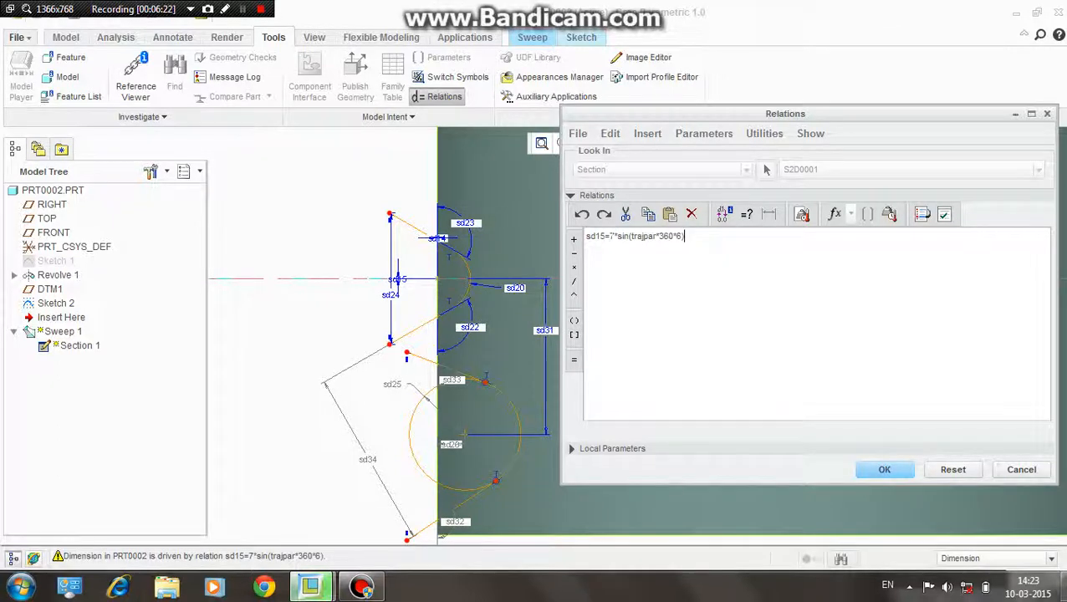
{"action": "double_click", "coordinate": [612, 237]}
{"action": "left_click_drag", "start_coordinate": [634, 237], "coordinate": [674, 236]}
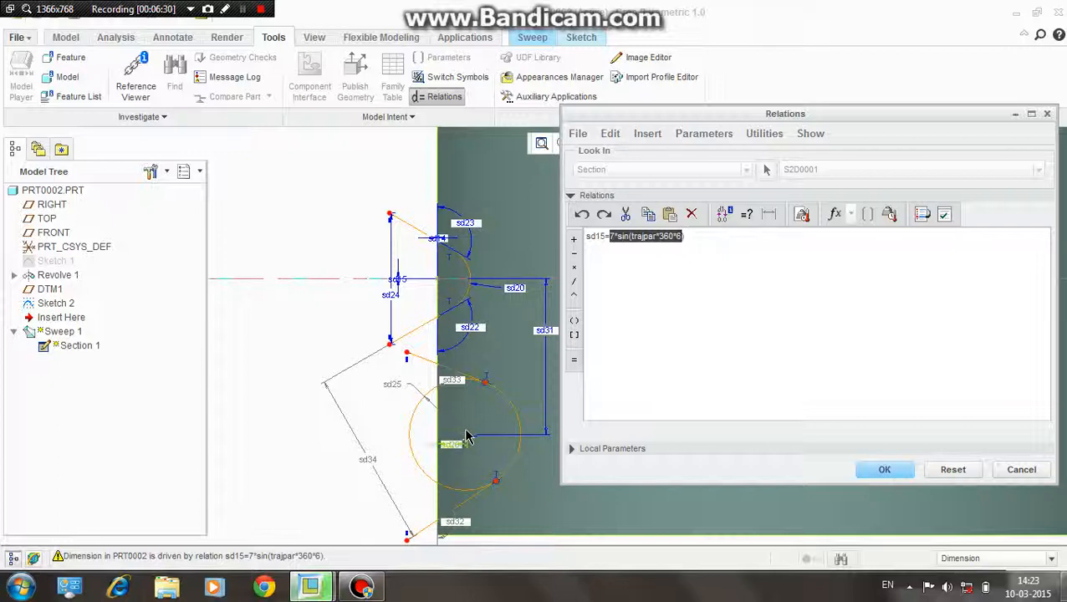
{"action": "left_click", "coordinate": [621, 315]}
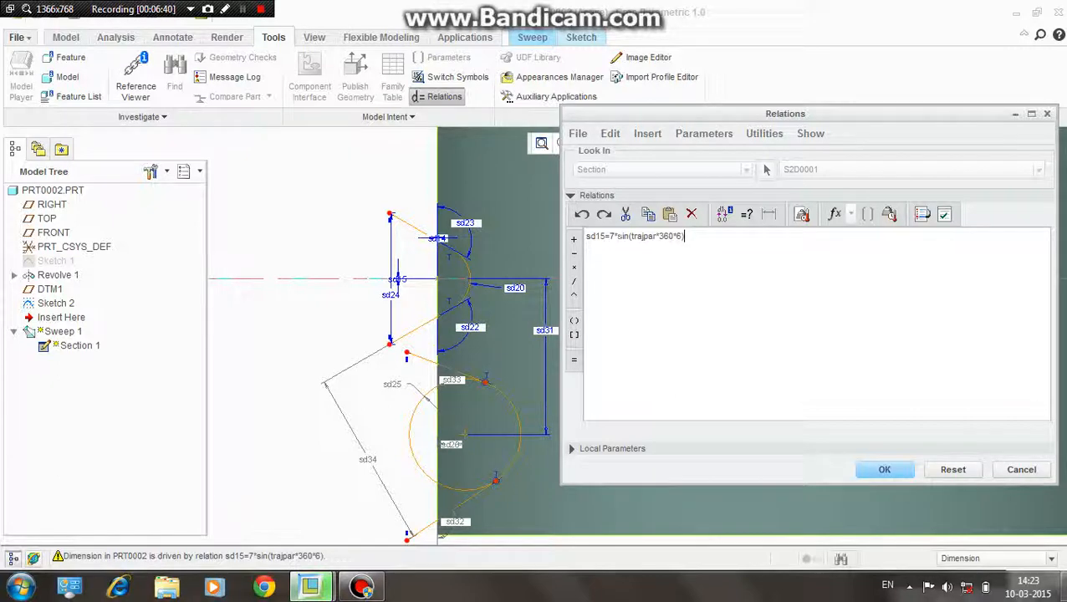
{"action": "left_click_drag", "start_coordinate": [617, 236], "coordinate": [684, 237]}
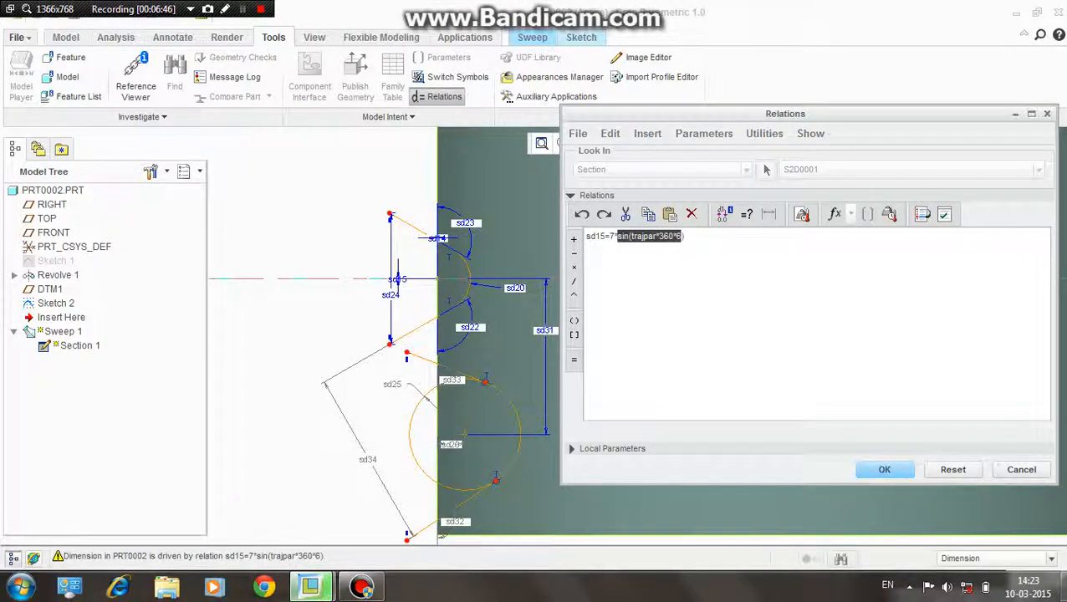
{"action": "left_click", "coordinate": [638, 267]}
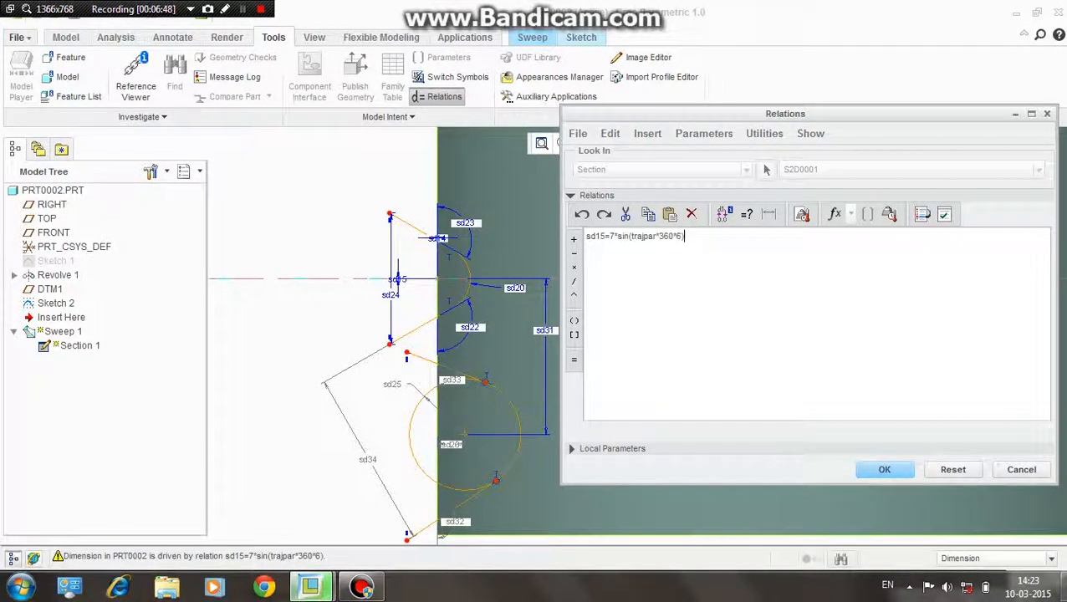
- Highlight the trajpar variable and the 360 factor inside the relation's sine term
{"action": "left_click", "coordinate": [618, 236]}
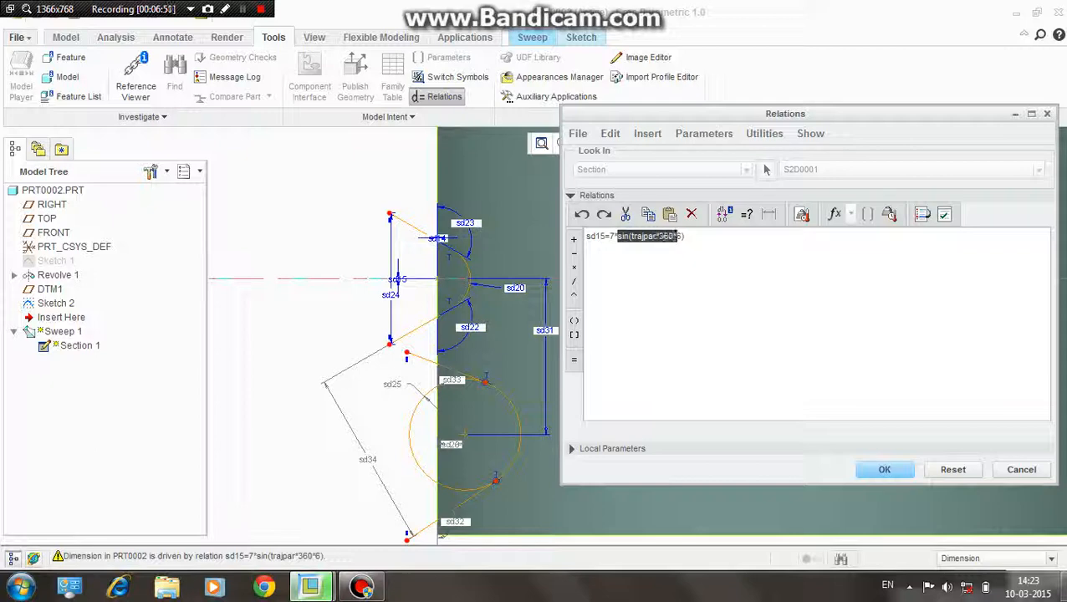
{"action": "left_click", "coordinate": [677, 278]}
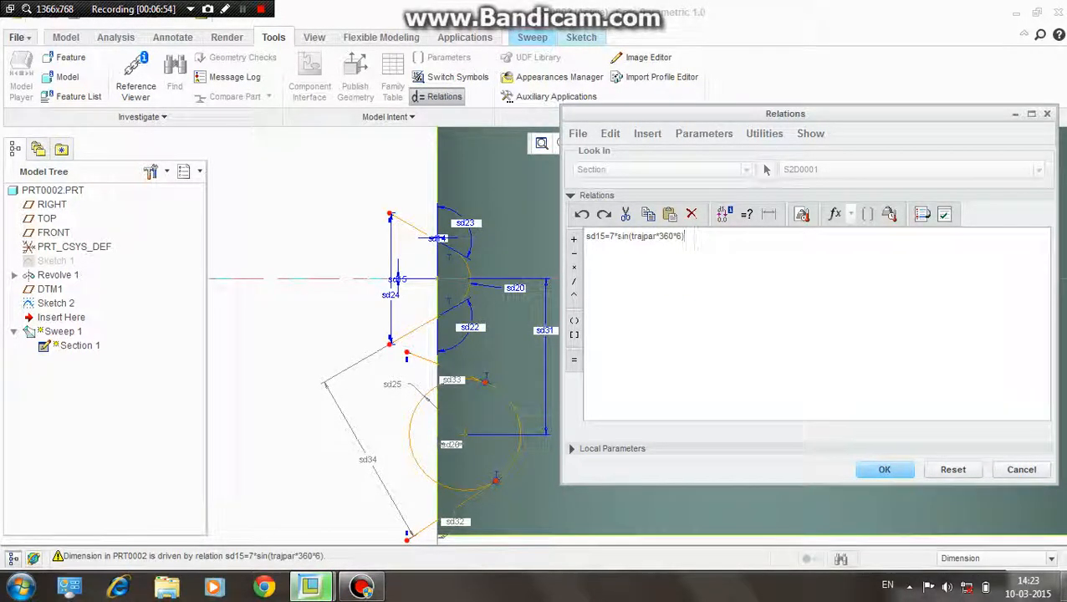
{"action": "left_click_drag", "start_coordinate": [618, 236], "coordinate": [657, 236]}
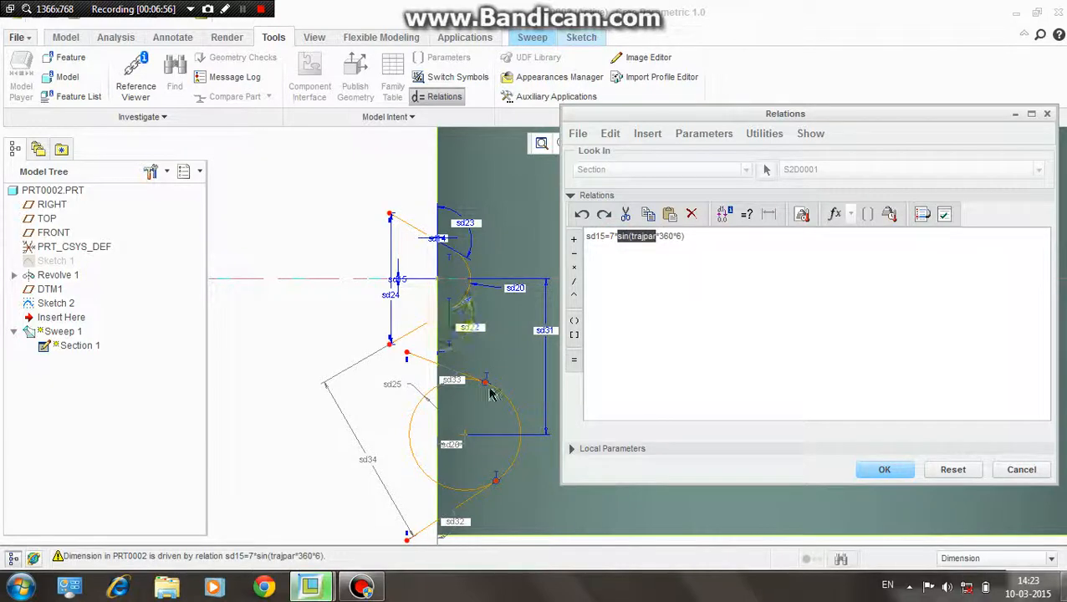
{"action": "left_click", "coordinate": [662, 255]}
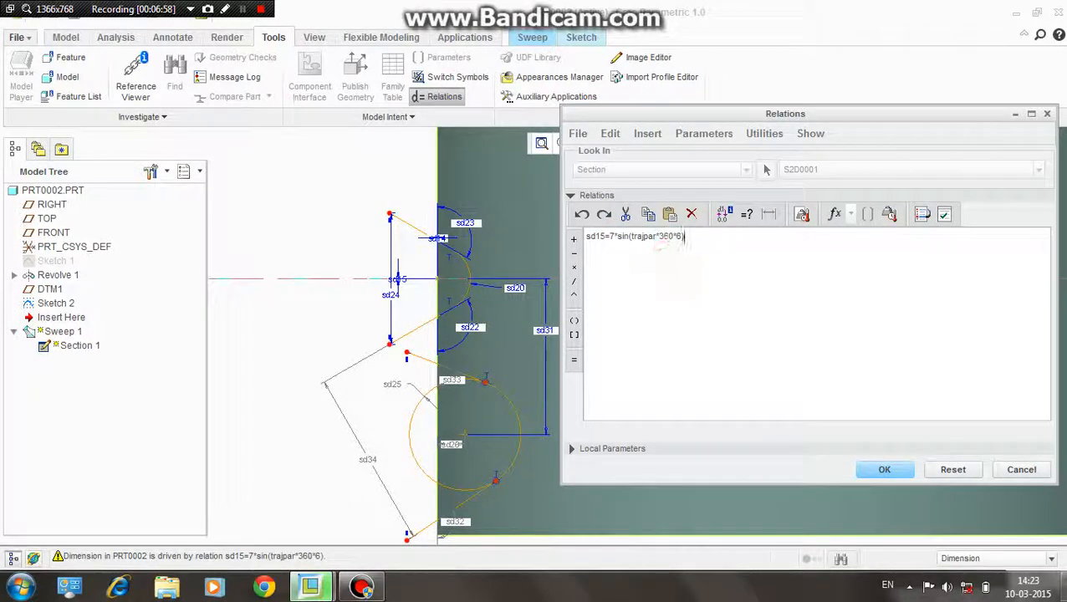
{"action": "left_click_drag", "start_coordinate": [659, 236], "coordinate": [670, 236]}
- Examine the section profile and the circular trajectory around the bottle's lower body from several angles
{"action": "scroll", "coordinate": [276, 366], "scroll_direction": "up", "scroll_amount": 5}
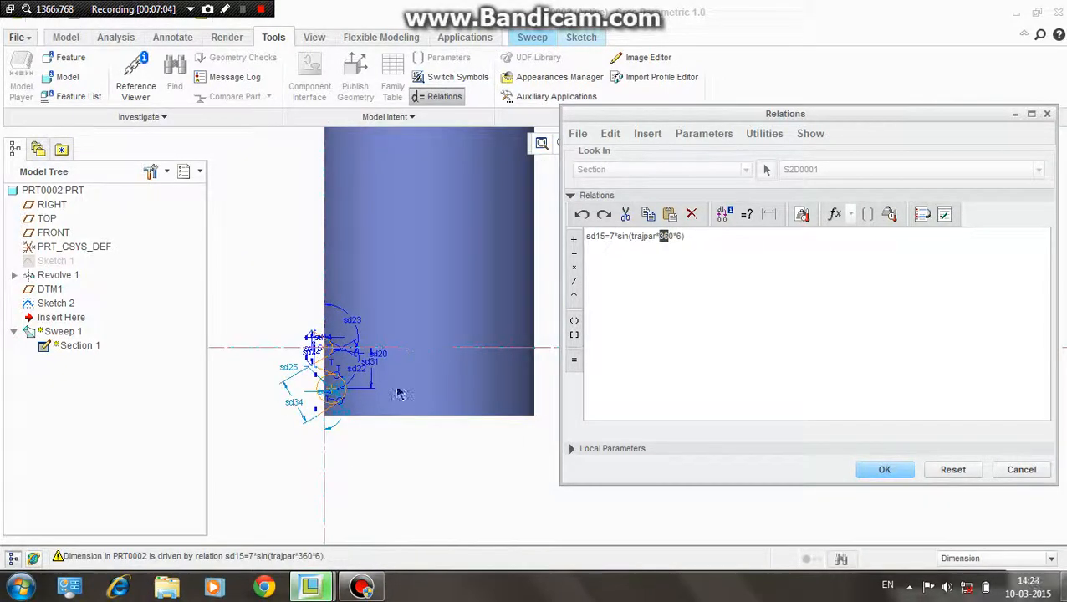
{"action": "middle_click_drag", "start_coordinate": [396, 391], "coordinate": [397, 362]}
{"action": "scroll", "coordinate": [371, 403], "scroll_direction": "down", "scroll_amount": 2}
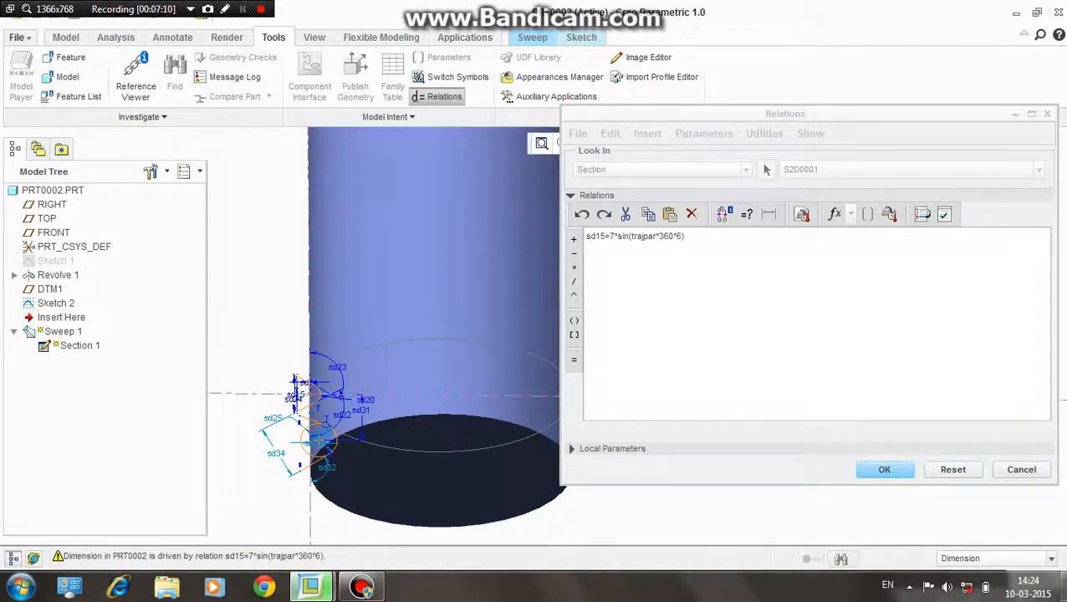
{"action": "mouse_move", "coordinate": [433, 385]}
{"action": "middle_mouse_down"}
{"action": "mouse_move", "coordinate": [436, 357]}
{"action": "mouse_move", "coordinate": [464, 362]}
{"action": "mouse_move", "coordinate": [419, 334]}
{"action": "mouse_move", "coordinate": [376, 362]}
{"action": "middle_mouse_up"}
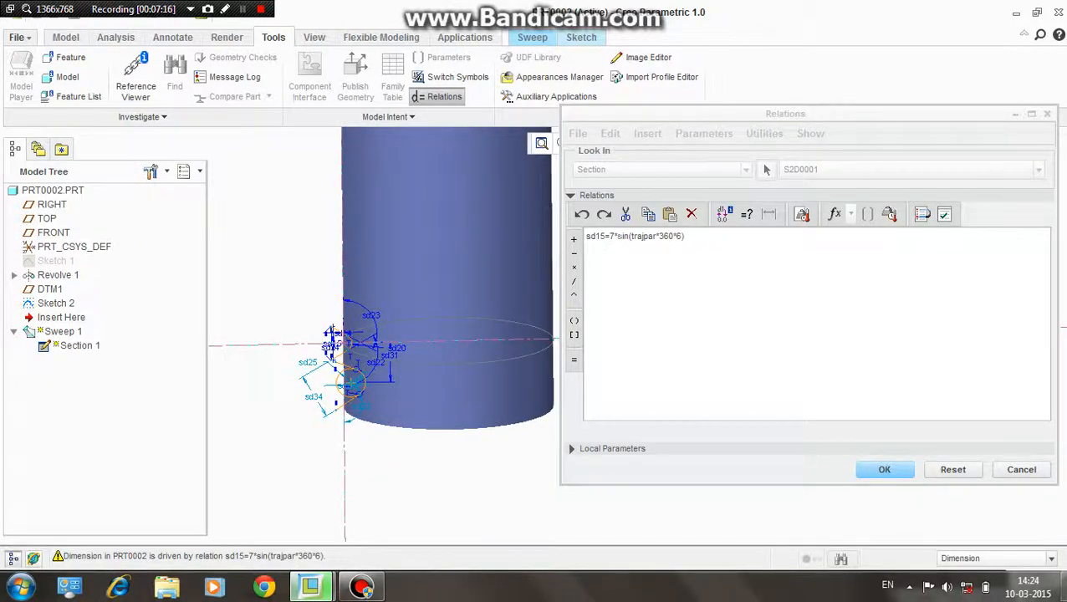
- Highlight the relation's sine term and its multiplier 6, and accept the relations
{"action": "left_click_drag", "start_coordinate": [618, 237], "coordinate": [669, 236]}
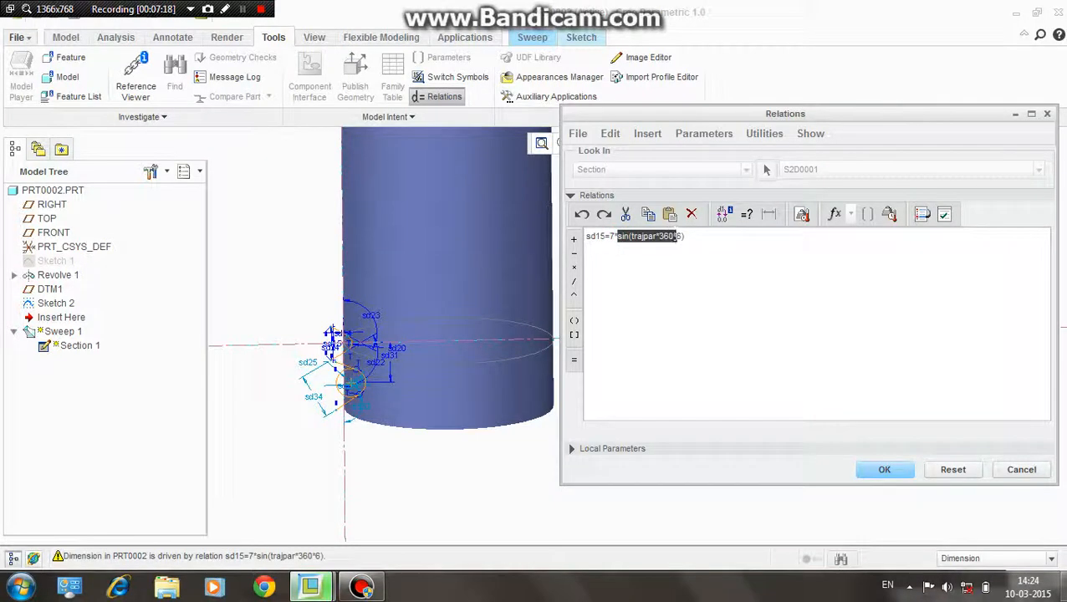
{"action": "left_click", "coordinate": [604, 258]}
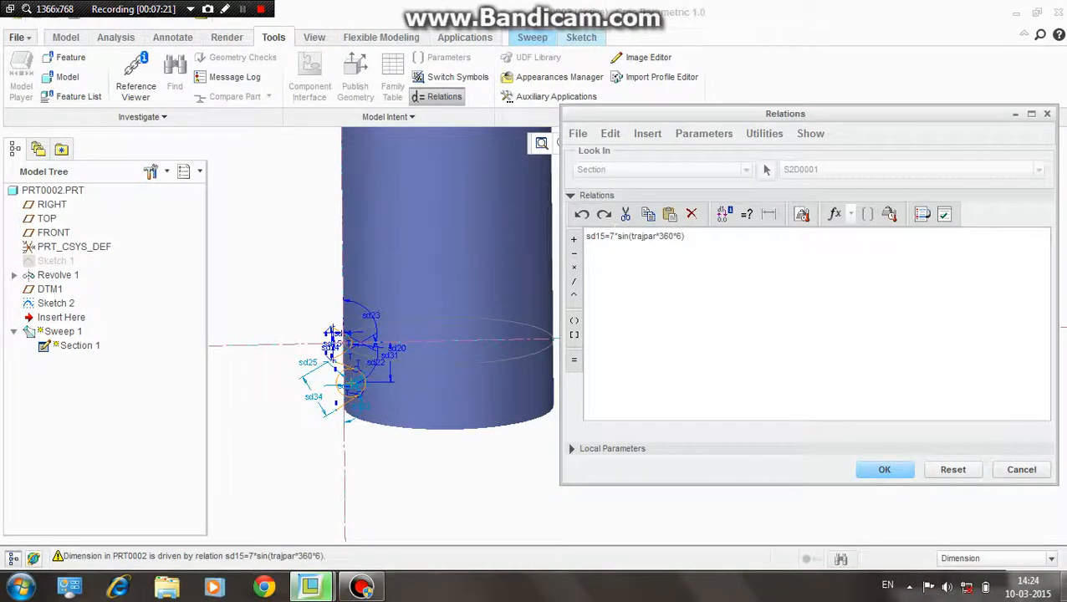
{"action": "scroll", "coordinate": [352, 377], "scroll_direction": "up", "scroll_amount": 1}
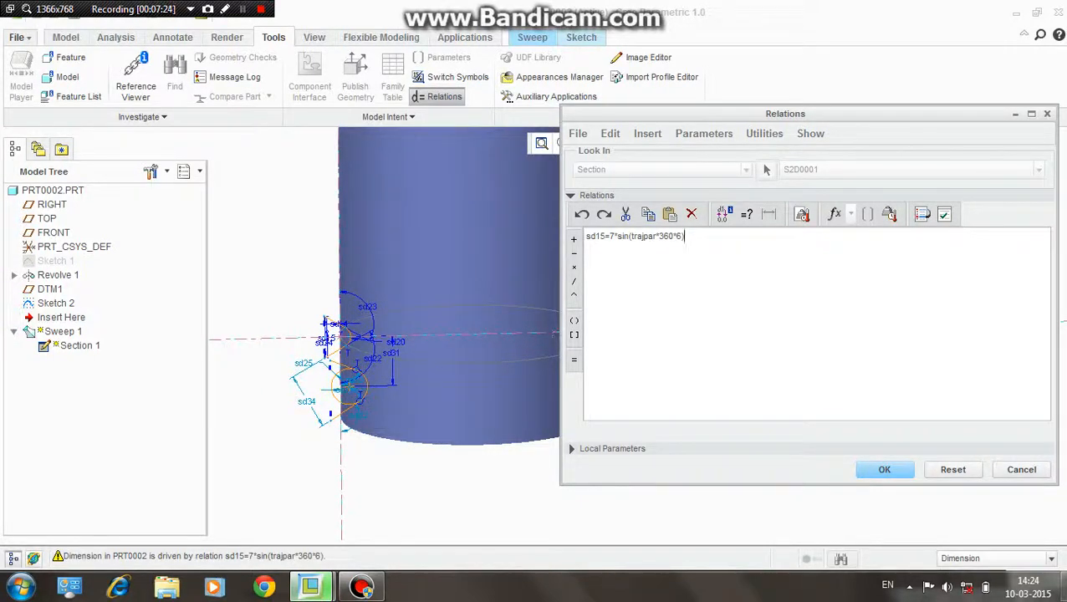
{"action": "double_click", "coordinate": [679, 236]}
{"action": "left_click", "coordinate": [683, 290]}
{"action": "left_click", "coordinate": [885, 470]}
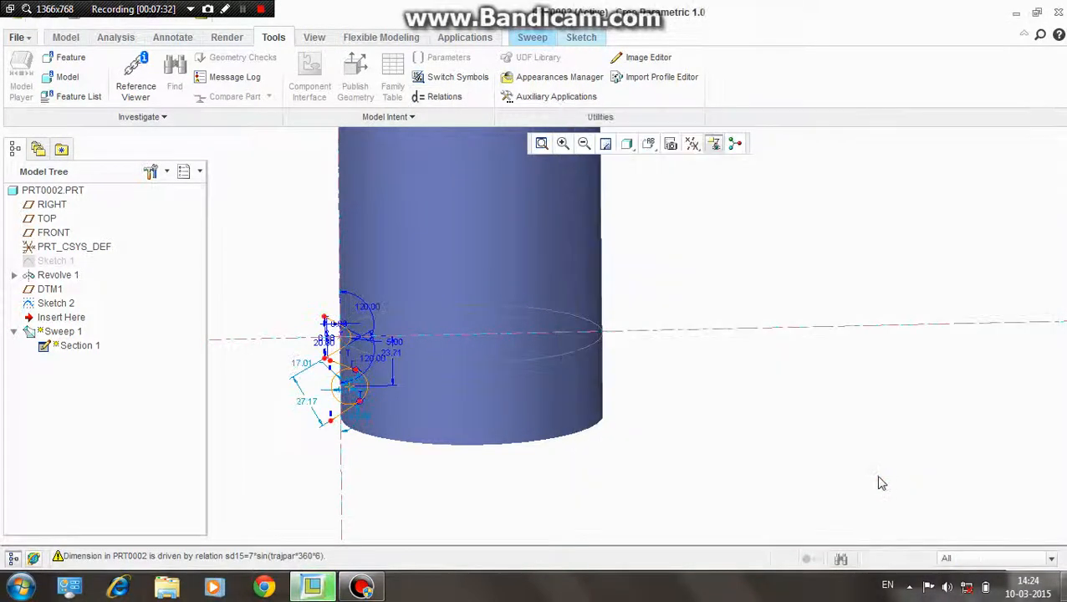
- Delete the circle and its two tangent lines below the groove profile, and reorient the sketch to the 2D view
{"action": "left_click", "coordinate": [580, 37]}
{"action": "scroll", "coordinate": [324, 413], "scroll_direction": "down", "scroll_amount": 5}
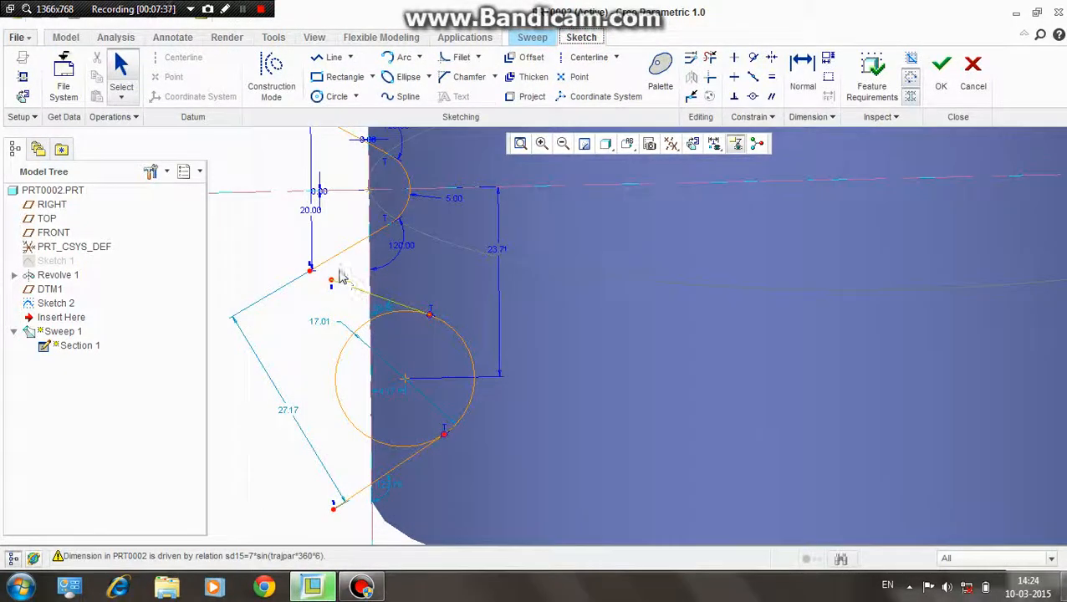
{"action": "mouse_move", "coordinate": [326, 278]}
{"action": "left_mouse_down"}
{"action": "mouse_move", "coordinate": [470, 429]}
{"action": "mouse_move", "coordinate": [502, 547]}
{"action": "left_mouse_up"}
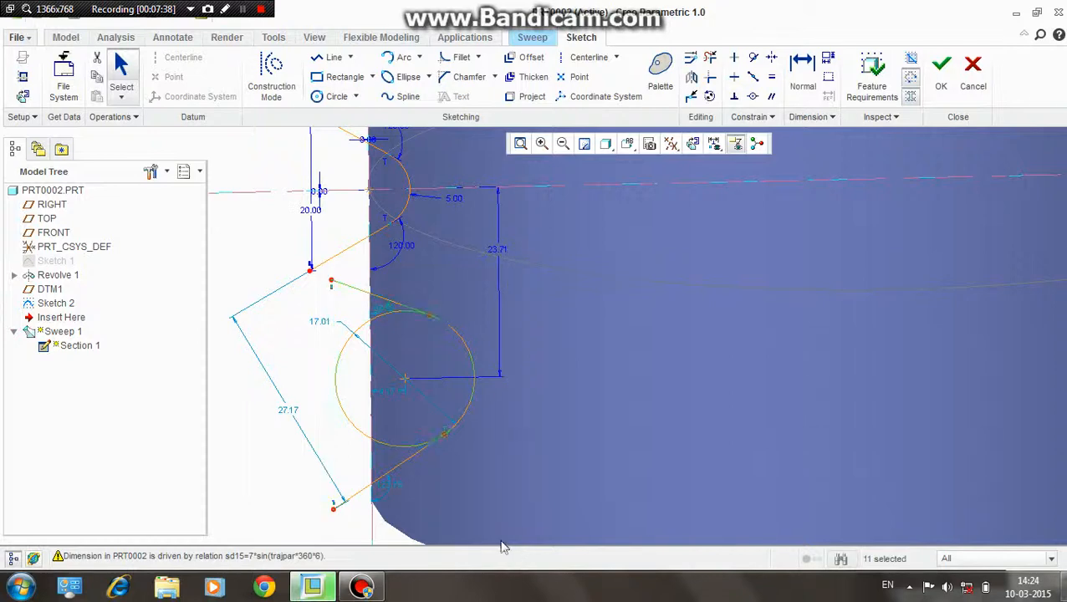
{"action": "key", "text": "Delete"}
{"action": "scroll", "coordinate": [486, 450], "scroll_direction": "up", "scroll_amount": 3}
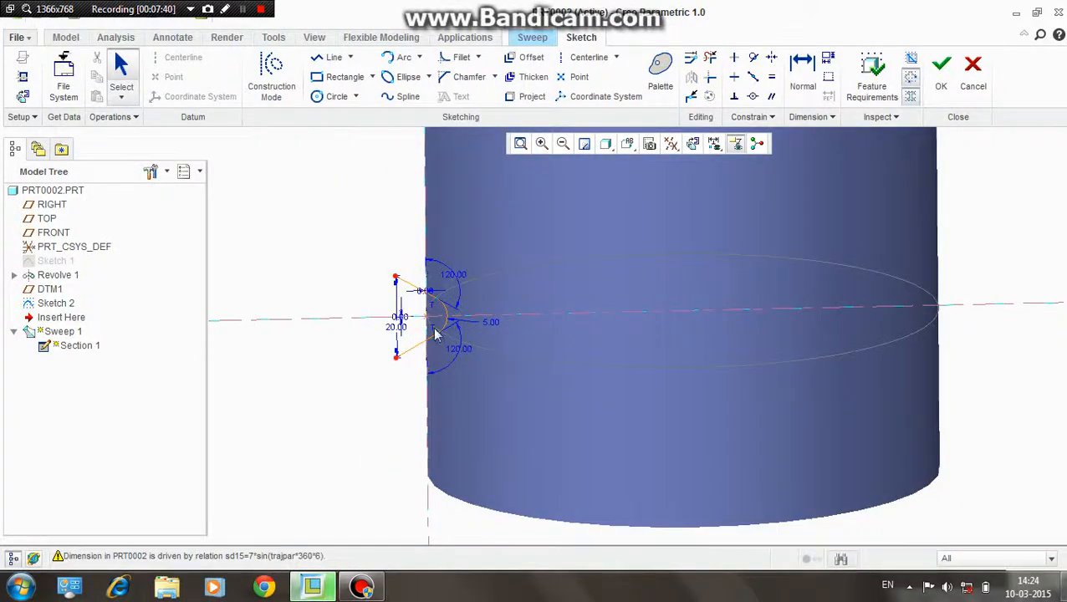
{"action": "scroll", "coordinate": [436, 333], "scroll_direction": "down", "scroll_amount": 1}
{"action": "left_click", "coordinate": [21, 99]}
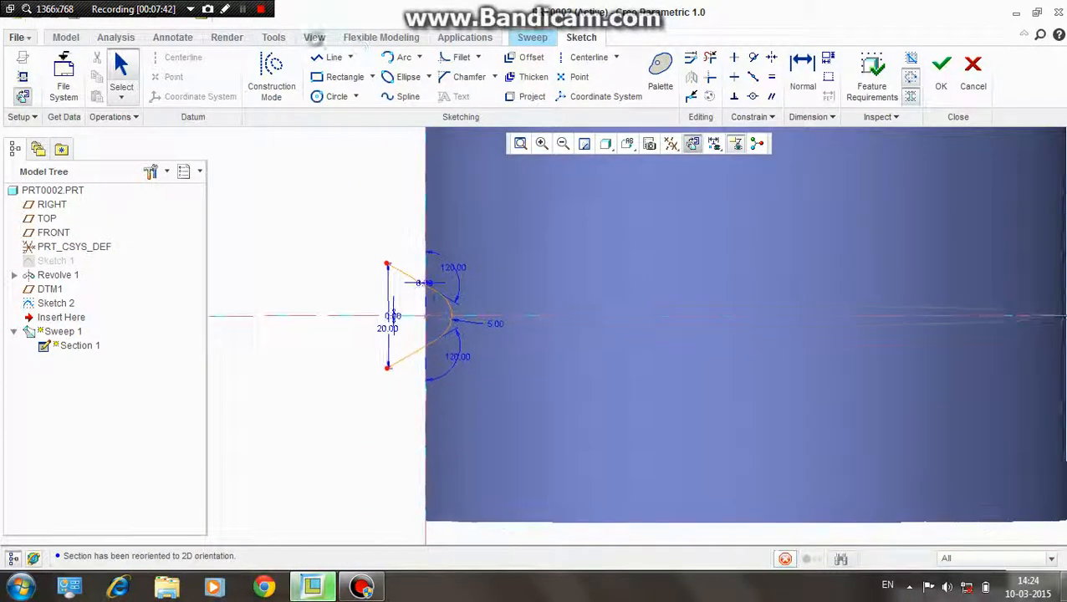
- Reopen the section's relations, highlight the (trajpar*360*6) argument and accept the relation
{"action": "left_click", "coordinate": [273, 37]}
{"action": "left_click", "coordinate": [441, 96]}
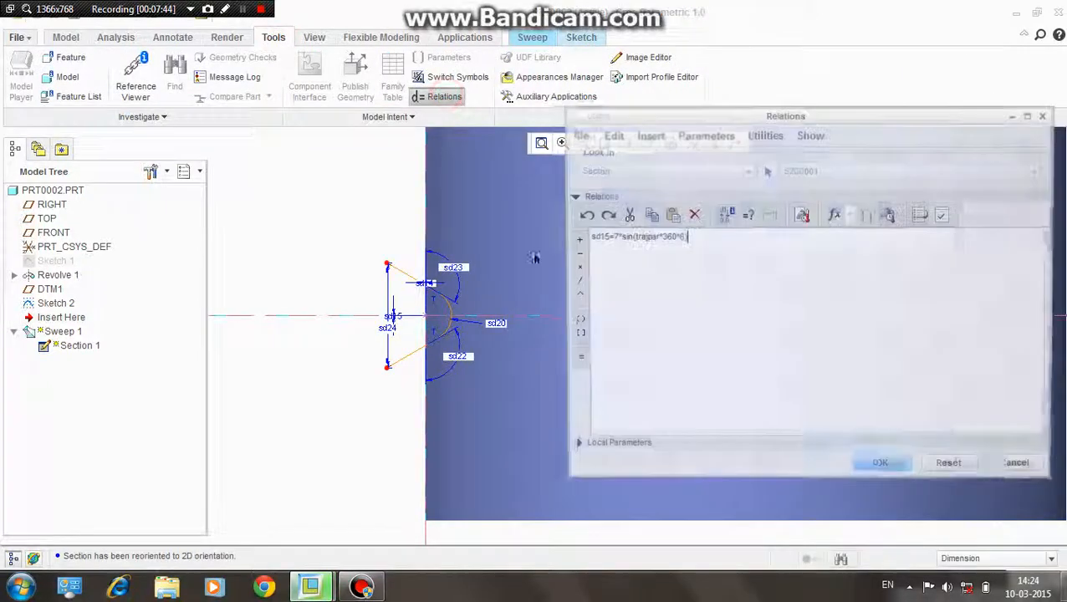
{"action": "left_click", "coordinate": [347, 244]}
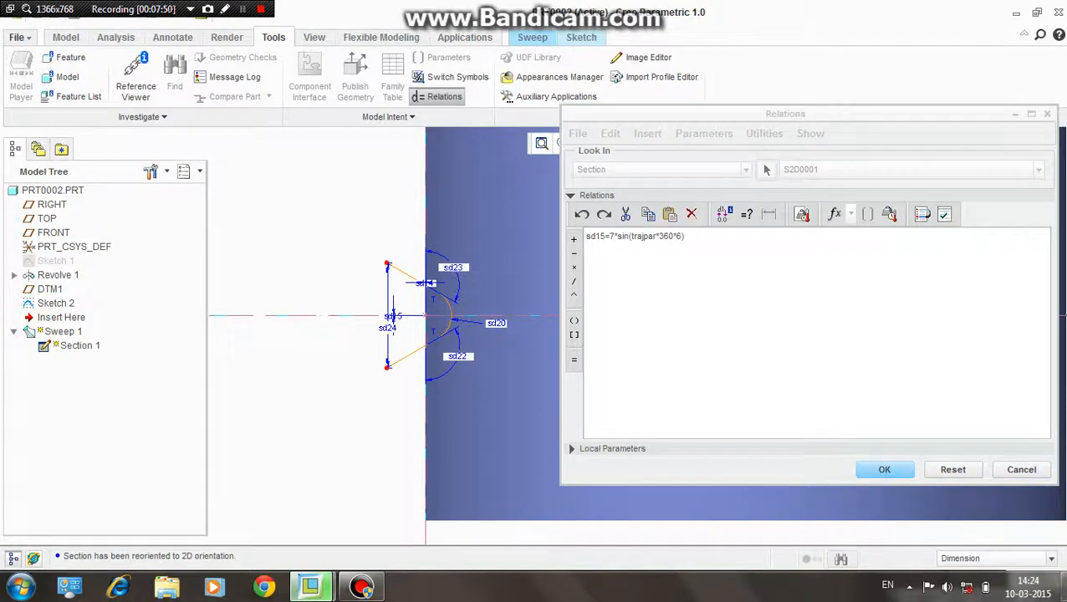
{"action": "left_click_drag", "start_coordinate": [629, 237], "coordinate": [677, 248]}
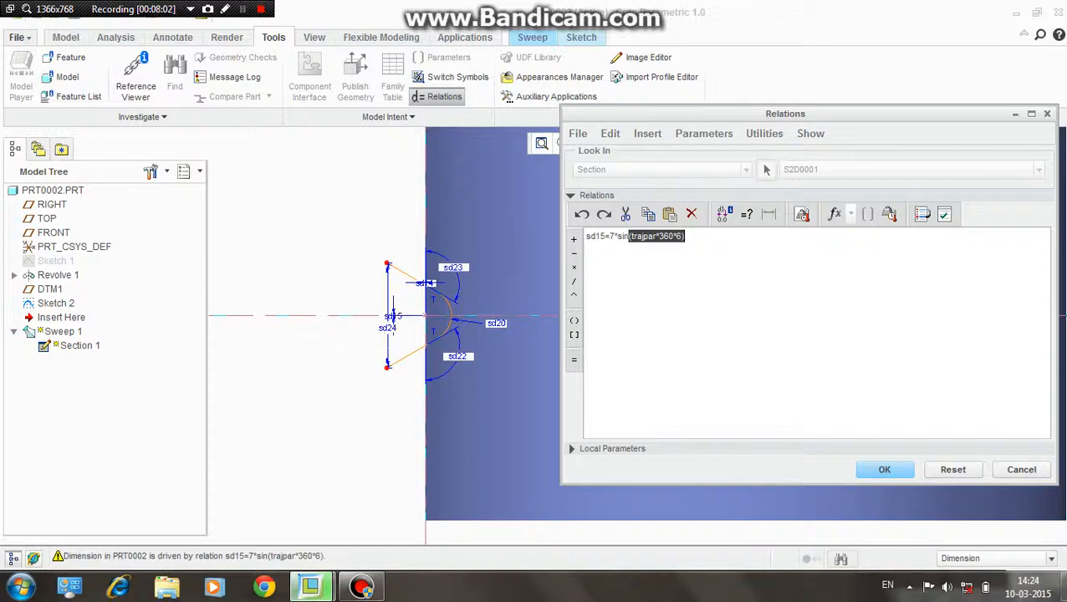
{"action": "left_click", "coordinate": [690, 244]}
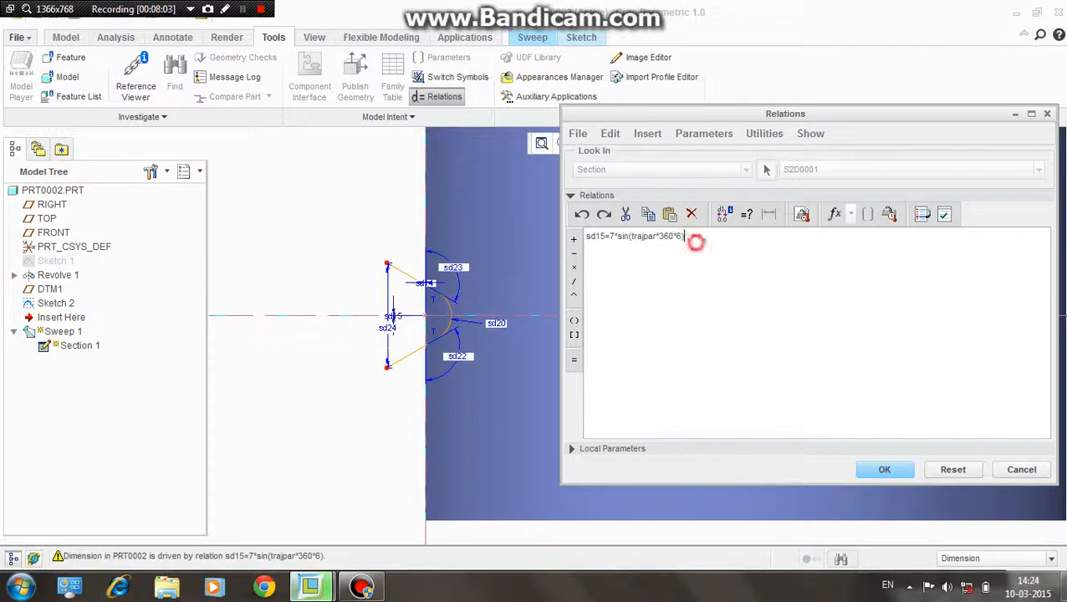
{"action": "left_click", "coordinate": [887, 466]}
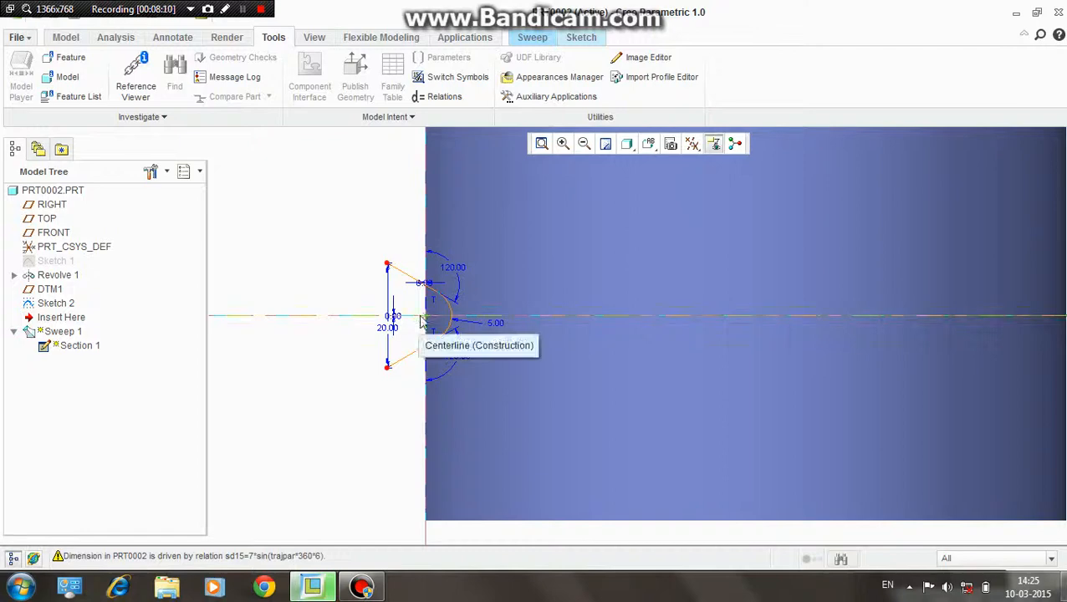
- Accept the section sketch and return to the sweep feature
{"action": "left_click", "coordinate": [581, 38]}
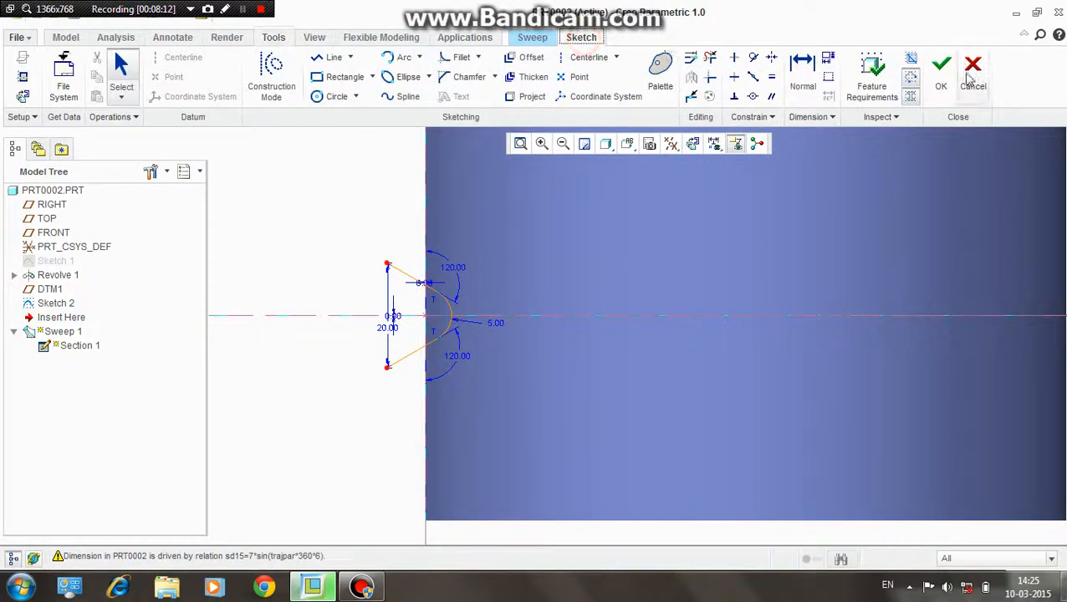
{"action": "left_click", "coordinate": [940, 71]}
{"action": "scroll", "coordinate": [520, 379], "scroll_direction": "down", "scroll_amount": 3}
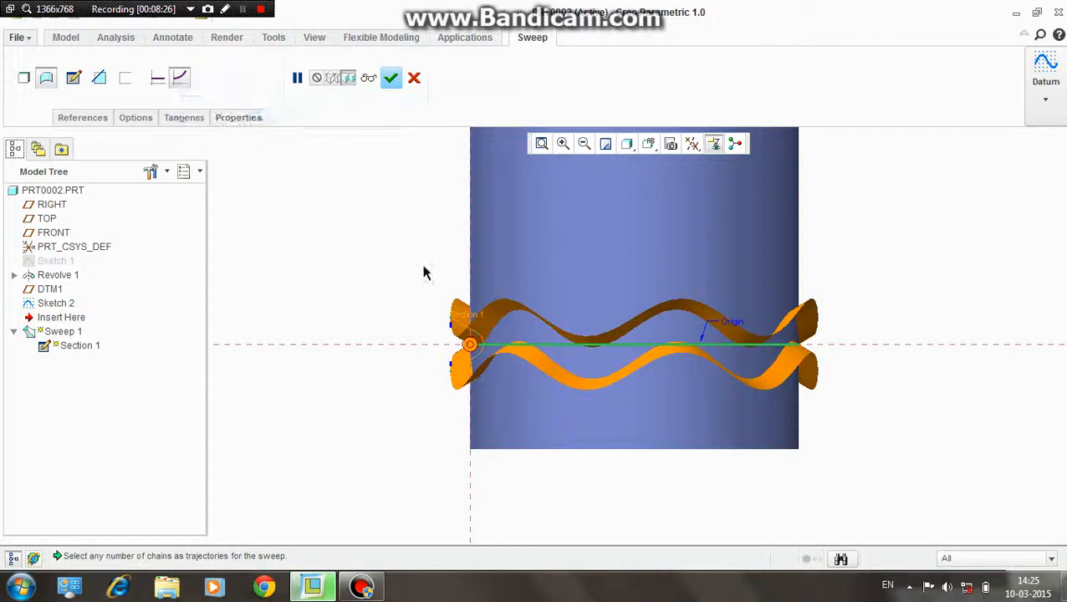
- Switch the sweep to a constant section and examine its preview around the bottle from several angles
{"action": "left_click", "coordinate": [180, 78]}
{"action": "left_click", "coordinate": [157, 75]}
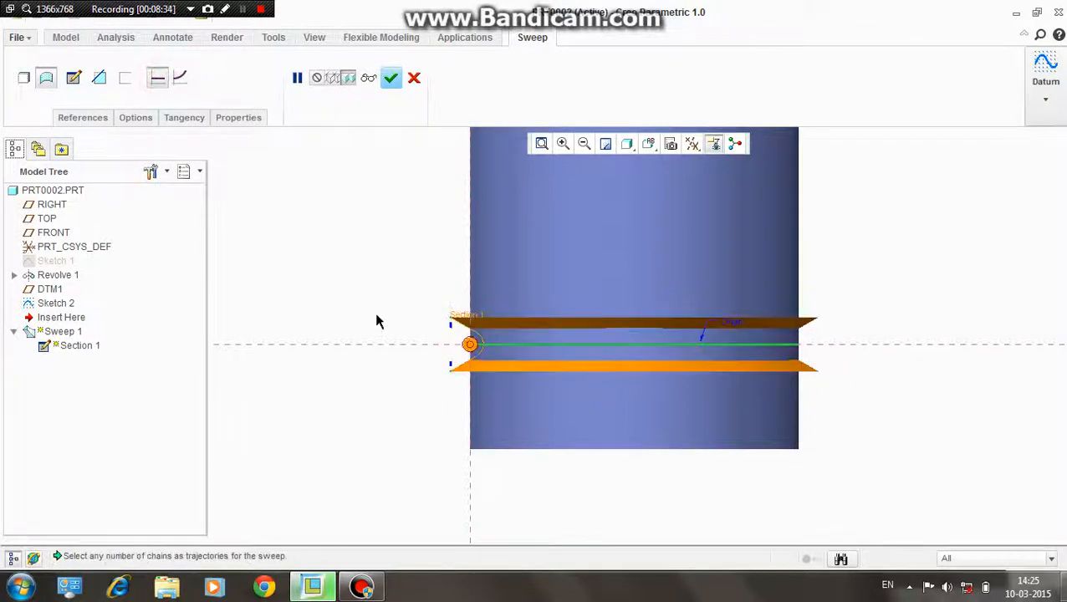
{"action": "scroll", "coordinate": [525, 324], "scroll_direction": "down", "scroll_amount": 1}
{"action": "mouse_move", "coordinate": [691, 383]}
{"action": "middle_mouse_down"}
{"action": "mouse_move", "coordinate": [696, 374]}
{"action": "mouse_move", "coordinate": [686, 374]}
{"action": "mouse_move", "coordinate": [707, 394]}
{"action": "middle_mouse_up"}
{"action": "scroll", "coordinate": [506, 348], "scroll_direction": "down", "scroll_amount": 2}
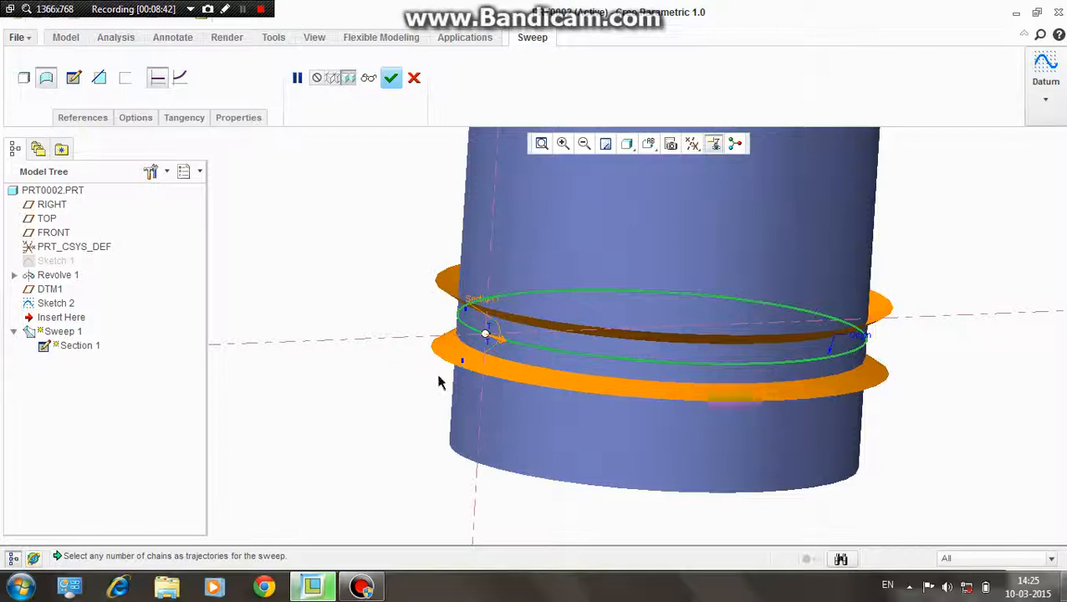
{"action": "scroll", "coordinate": [509, 326], "scroll_direction": "down", "scroll_amount": 3}
{"action": "scroll", "coordinate": [539, 353], "scroll_direction": "up", "scroll_amount": 2}
{"action": "middle_click_drag", "start_coordinate": [606, 380], "coordinate": [584, 396]}
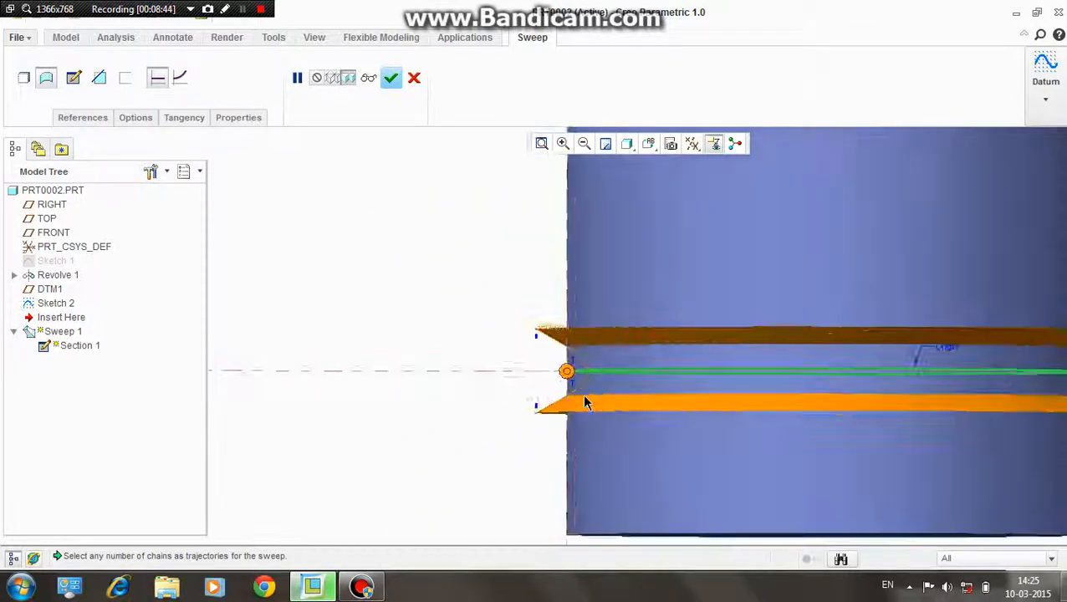
{"action": "scroll", "coordinate": [600, 390], "scroll_direction": "down", "scroll_amount": 3}
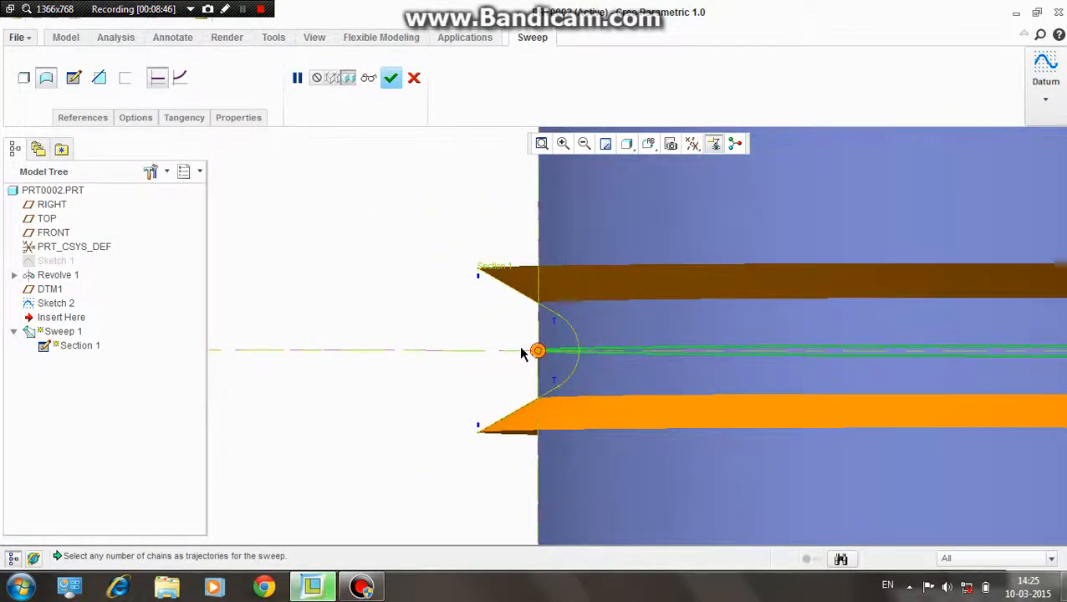
- Set the sweep to a variable section and examine the wavy preview around the bottle
{"action": "left_click", "coordinate": [180, 77]}
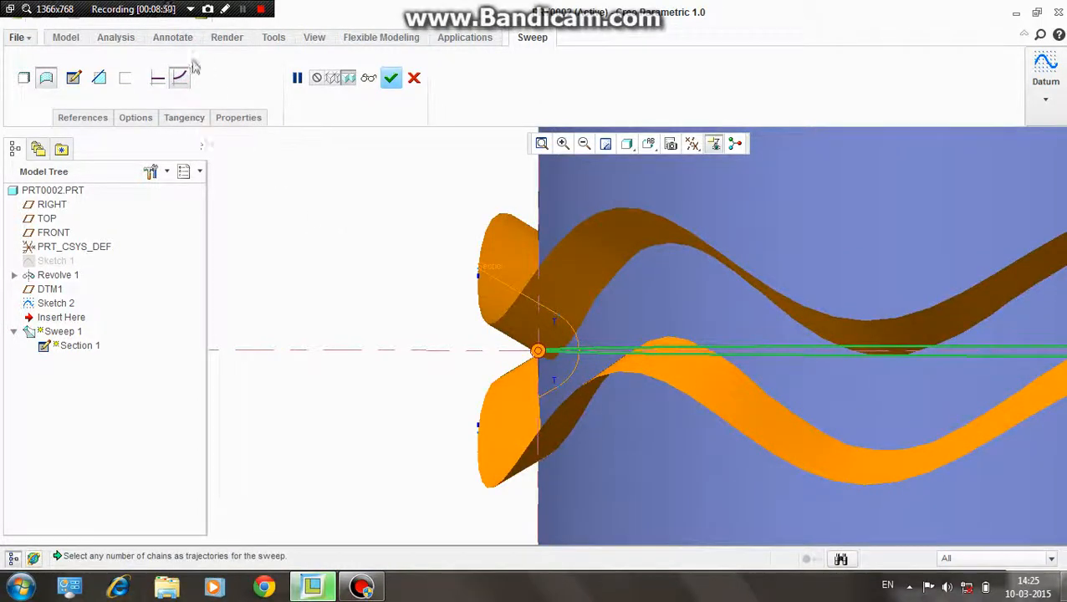
{"action": "scroll", "coordinate": [474, 360], "scroll_direction": "up", "scroll_amount": 3}
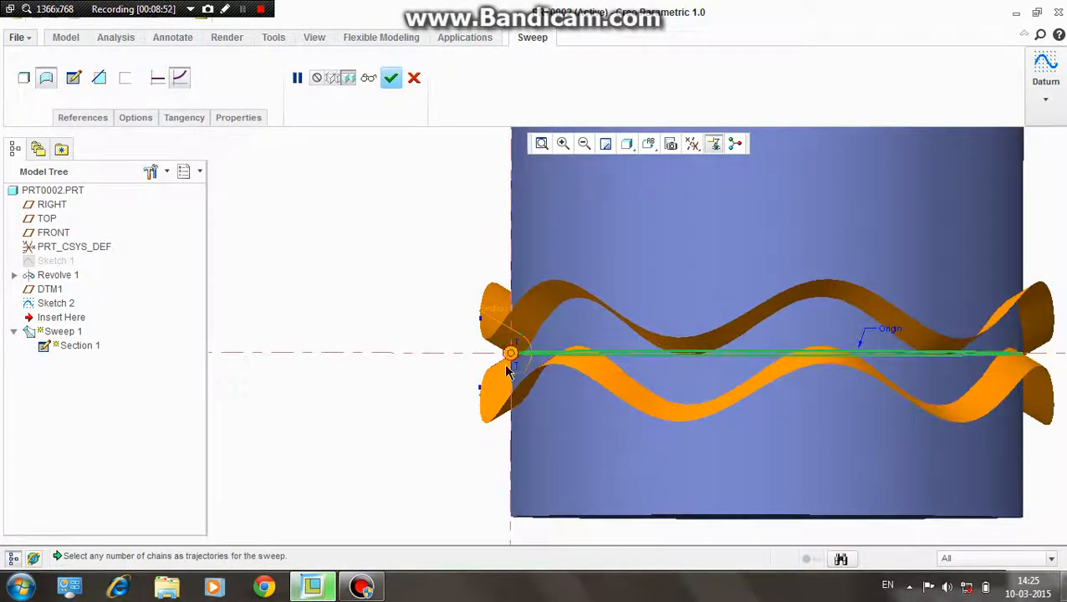
{"action": "middle_click_drag", "start_coordinate": [524, 345], "coordinate": [546, 346]}
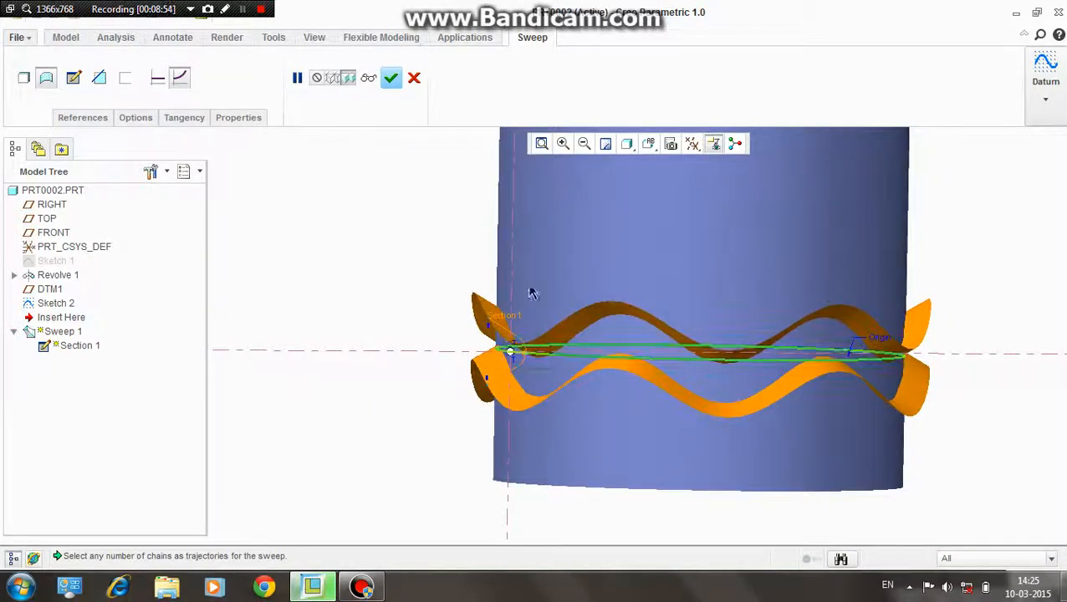
{"action": "scroll", "coordinate": [520, 352], "scroll_direction": "down", "scroll_amount": 3}
{"action": "scroll", "coordinate": [599, 407], "scroll_direction": "up", "scroll_amount": 3}
{"action": "middle_click_drag", "start_coordinate": [624, 405], "coordinate": [638, 417]}
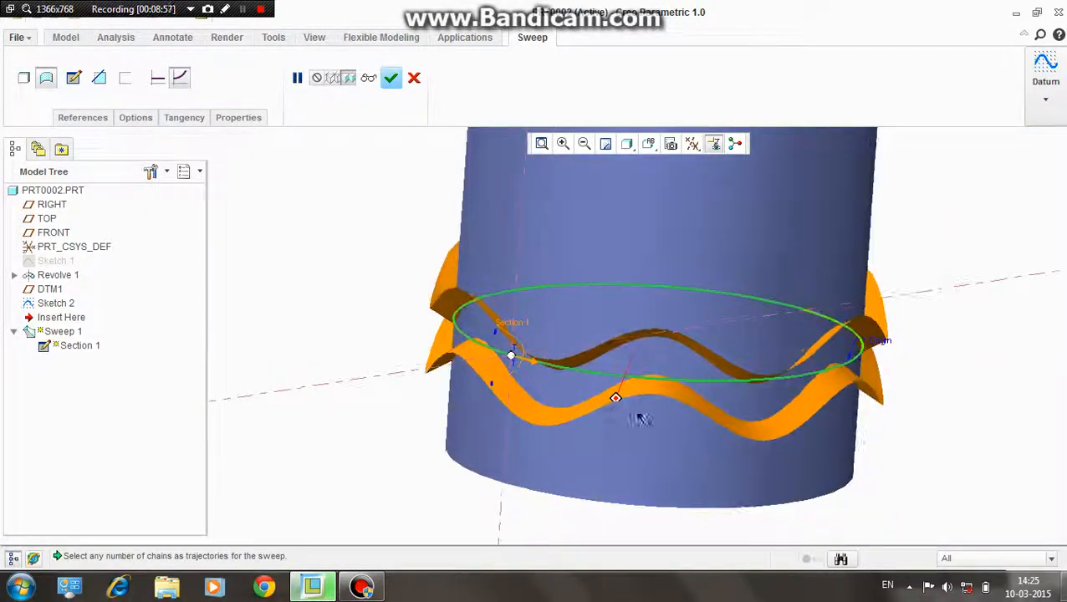
- Verify the variable-section sweep on the bottle's lower wall, examine the wavy surface and accept the feature
{"action": "scroll", "coordinate": [514, 355], "scroll_direction": "down", "scroll_amount": 3}
{"action": "scroll", "coordinate": [517, 355], "scroll_direction": "up", "scroll_amount": 2}
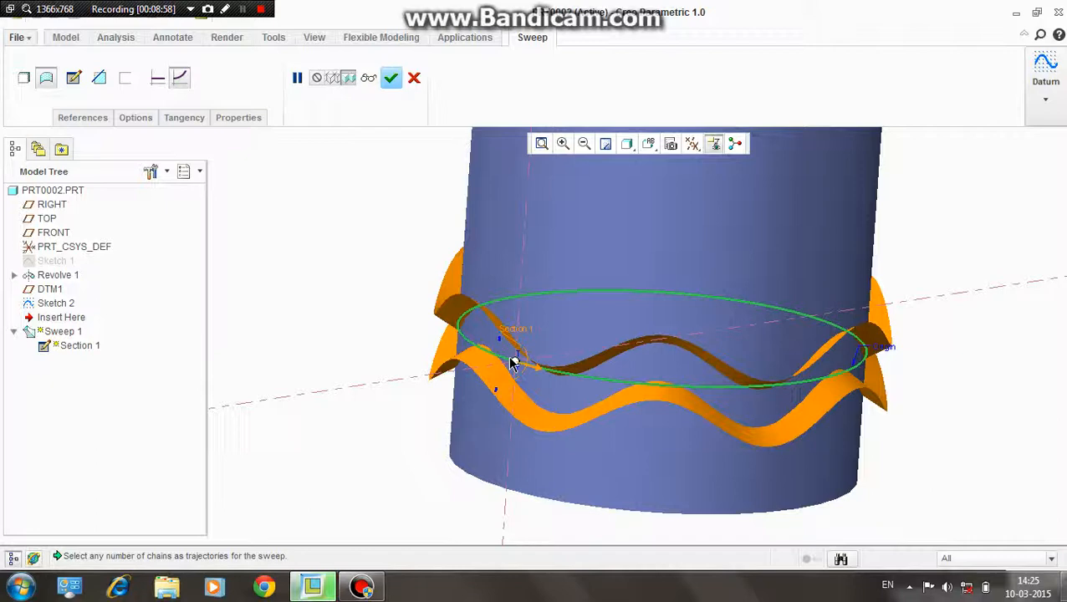
{"action": "left_click", "coordinate": [369, 79]}
{"action": "middle_click_drag", "start_coordinate": [508, 363], "coordinate": [514, 430]}
{"action": "scroll", "coordinate": [726, 497], "scroll_direction": "up", "scroll_amount": 2}
{"action": "middle_click_drag", "start_coordinate": [728, 498], "coordinate": [734, 499]}
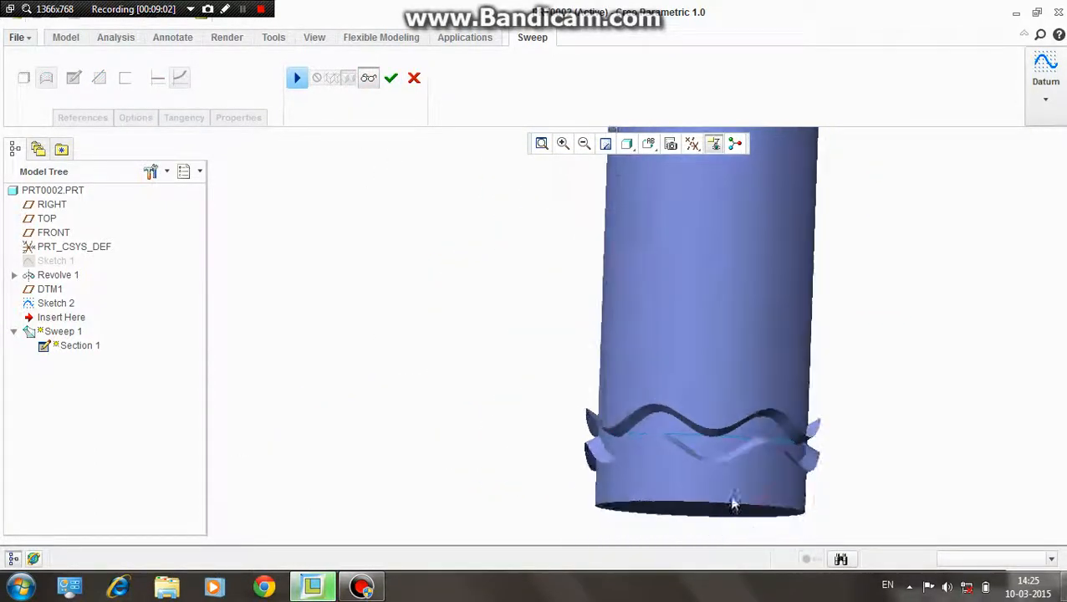
{"action": "left_click", "coordinate": [391, 78]}
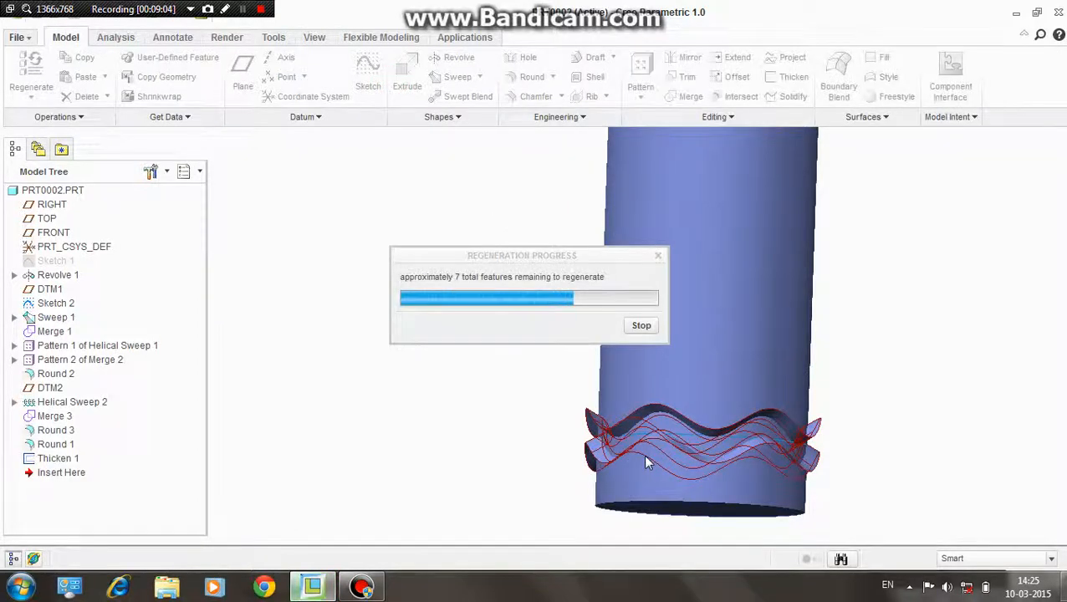
- Open the definition of Merge 1 to view the merged quilts, and close it without changes
{"action": "left_click", "coordinate": [50, 332]}
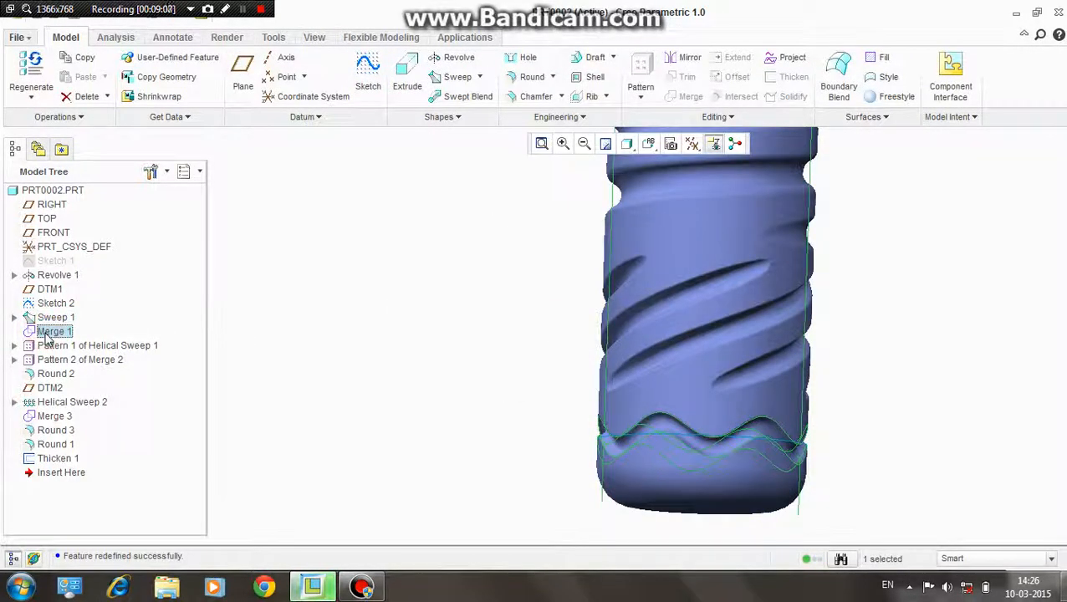
{"action": "right_click", "coordinate": [48, 335]}
{"action": "left_click", "coordinate": [107, 431]}
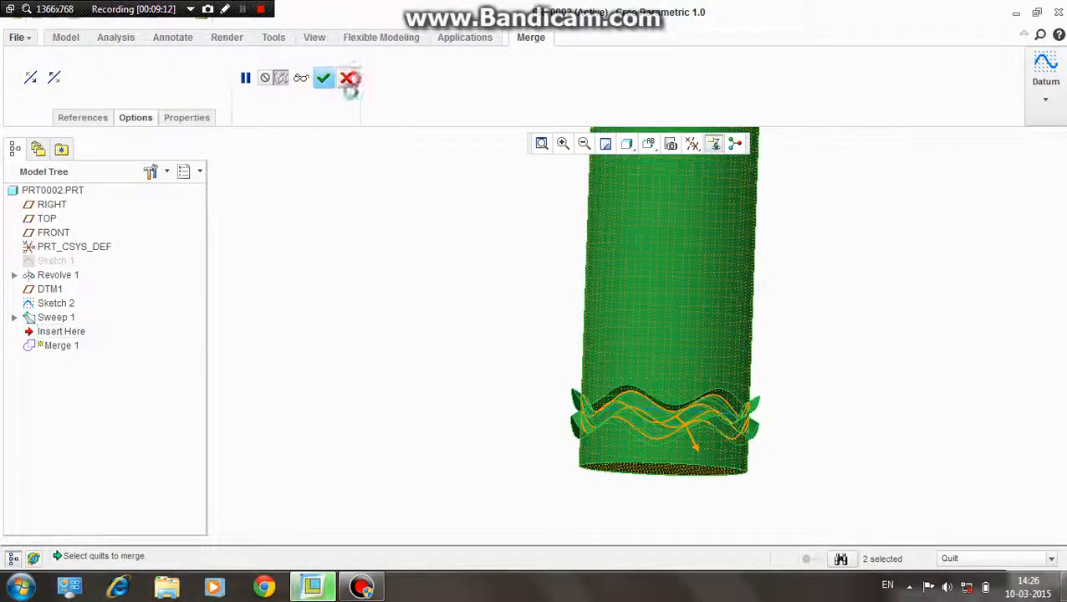
{"action": "left_click", "coordinate": [348, 79]}
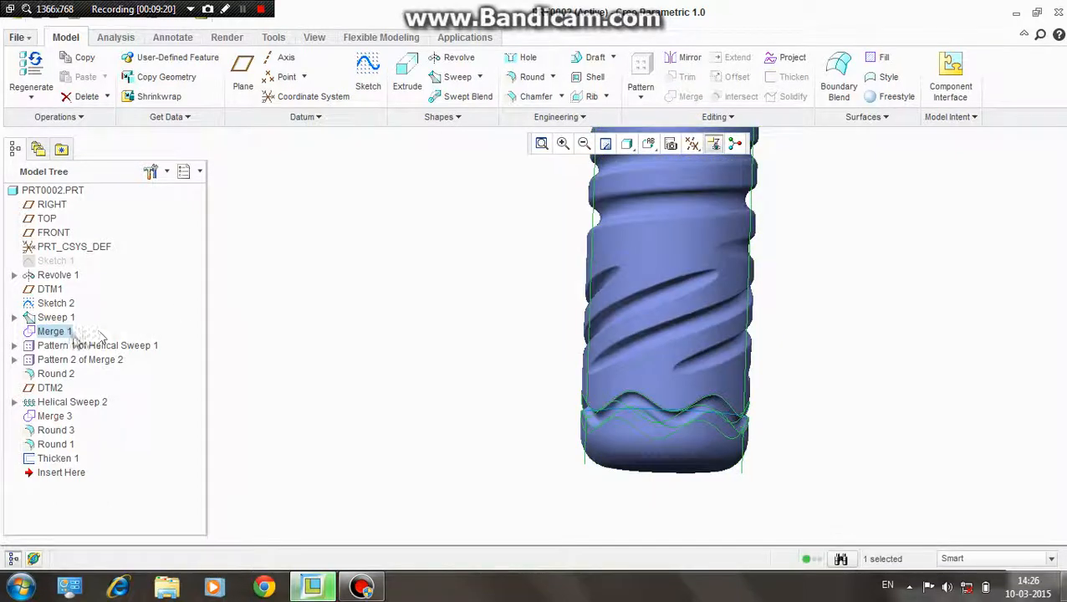
- Expand Sweep 1, select it together with Revolve 1 to show the surfaces being merged, and clear the selection
{"action": "left_click", "coordinate": [13, 318]}
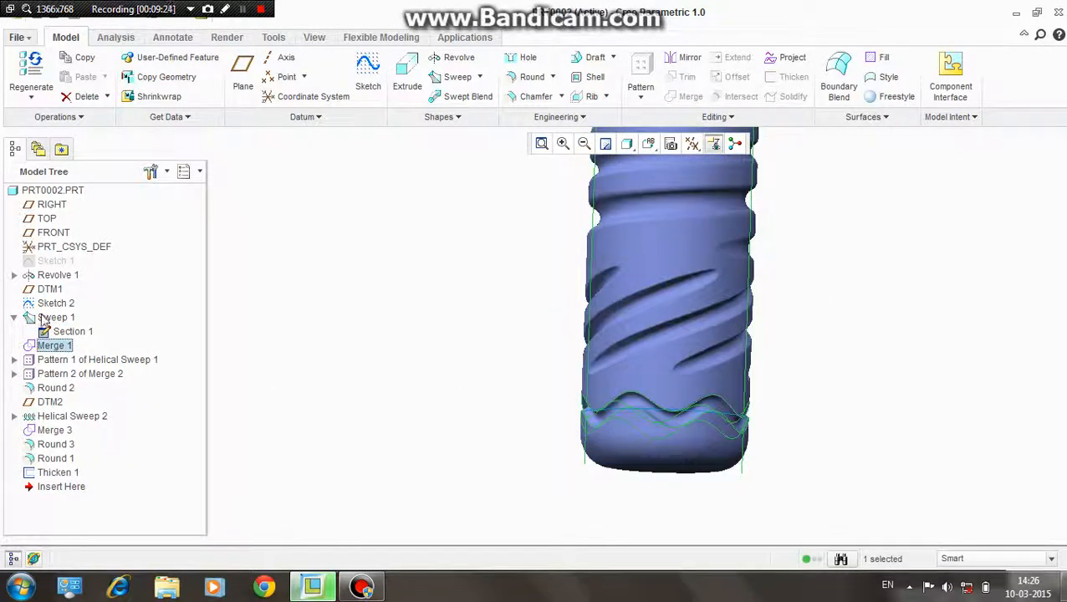
{"action": "left_click", "coordinate": [51, 320]}
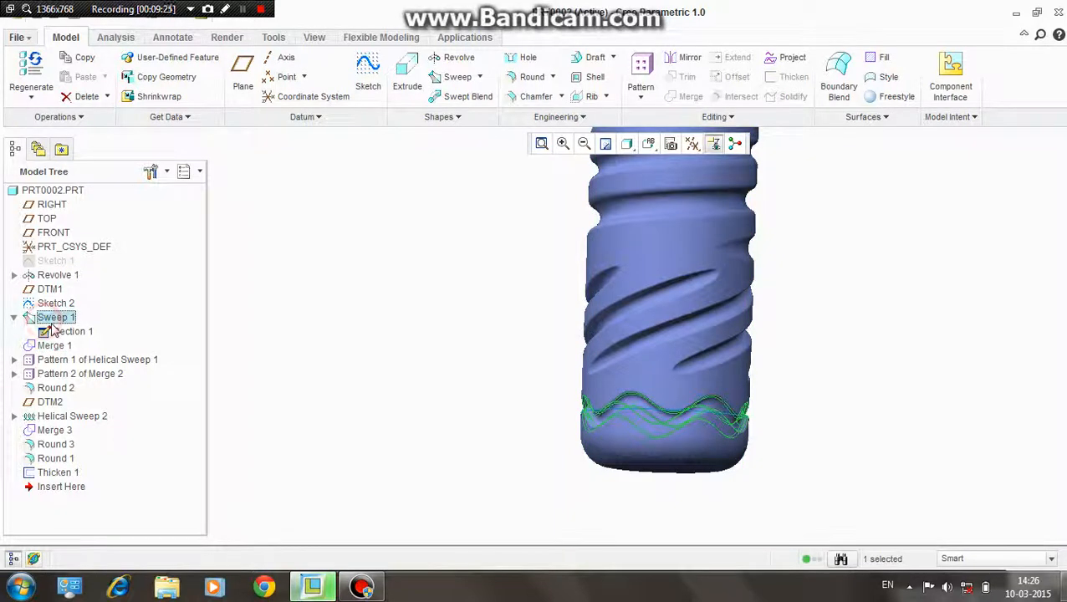
{"action": "left_click", "coordinate": [57, 275], "text": "ctrl"}
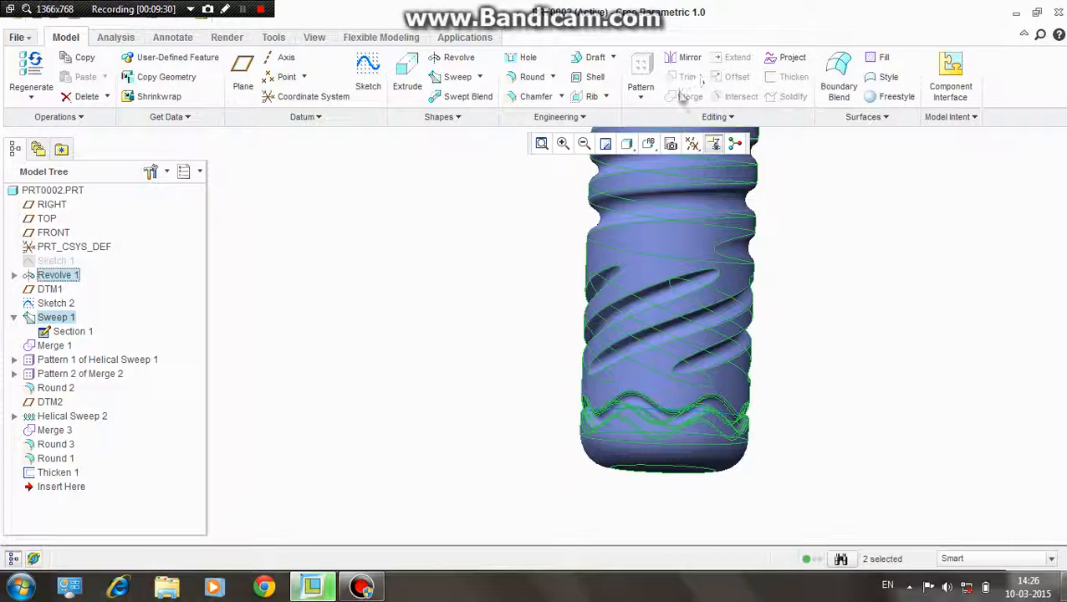
{"action": "left_click", "coordinate": [531, 264]}
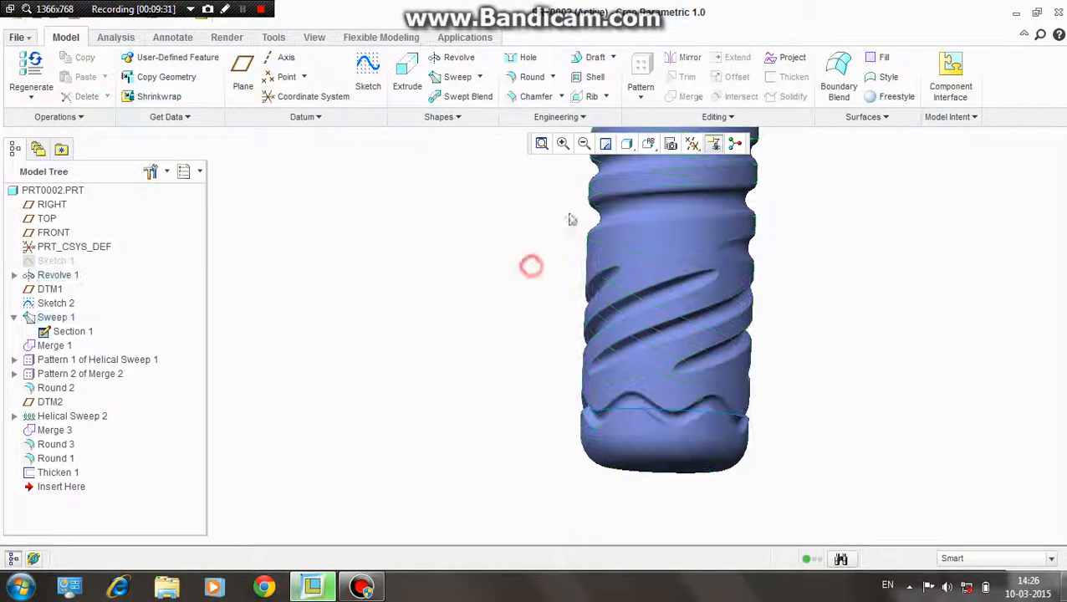
- Reopen the definition of Merge 1 and examine the bottle and wavy sweep quilts from several angles
{"action": "left_click", "coordinate": [54, 346]}
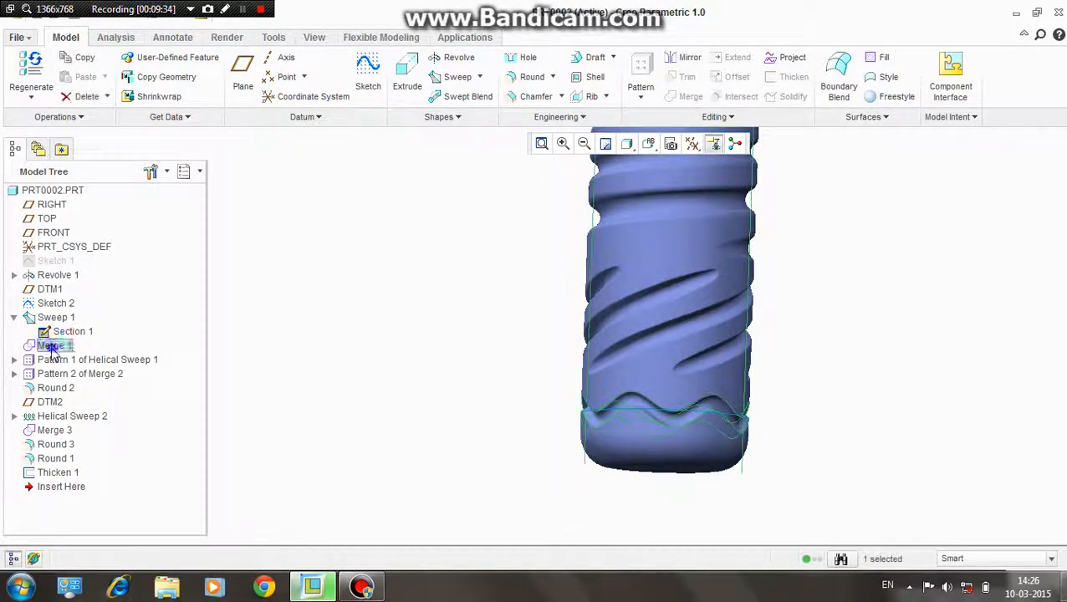
{"action": "right_click", "coordinate": [54, 346]}
{"action": "left_click", "coordinate": [96, 217]}
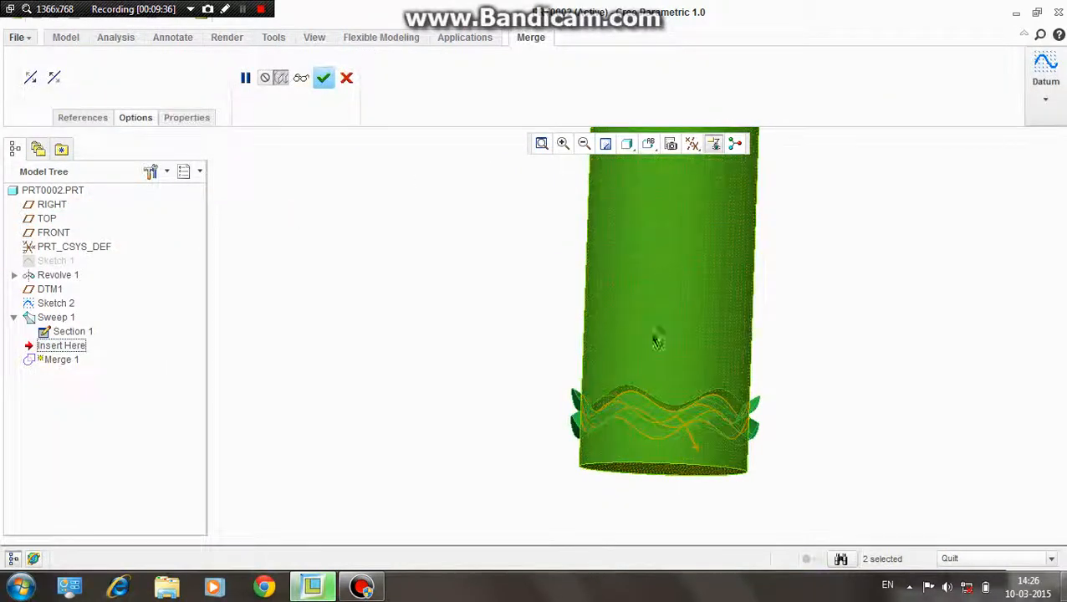
{"action": "scroll", "coordinate": [658, 316], "scroll_direction": "up", "scroll_amount": 1}
{"action": "scroll", "coordinate": [552, 274], "scroll_direction": "down", "scroll_amount": 1}
{"action": "middle_click_drag", "start_coordinate": [717, 396], "coordinate": [520, 439]}
{"action": "scroll", "coordinate": [518, 436], "scroll_direction": "down", "scroll_amount": 1}
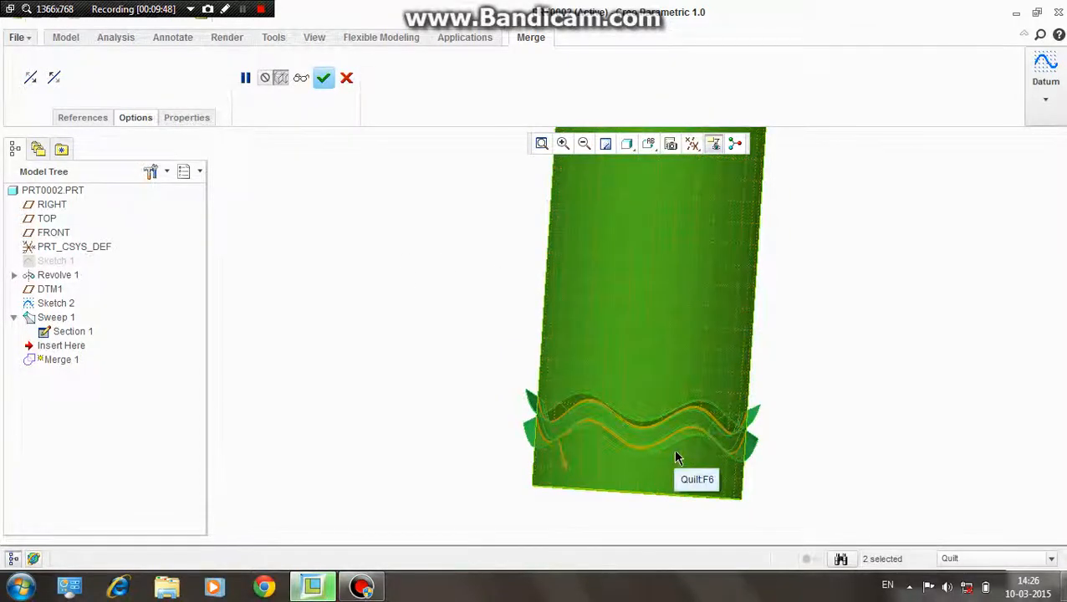
- Toggle which side of the first quilt is kept in Merge 1 and accept the merge
{"action": "scroll", "coordinate": [690, 435], "scroll_direction": "up", "scroll_amount": 1}
{"action": "scroll", "coordinate": [778, 412], "scroll_direction": "down", "scroll_amount": 1}
{"action": "middle_click_drag", "start_coordinate": [847, 419], "coordinate": [815, 422]}
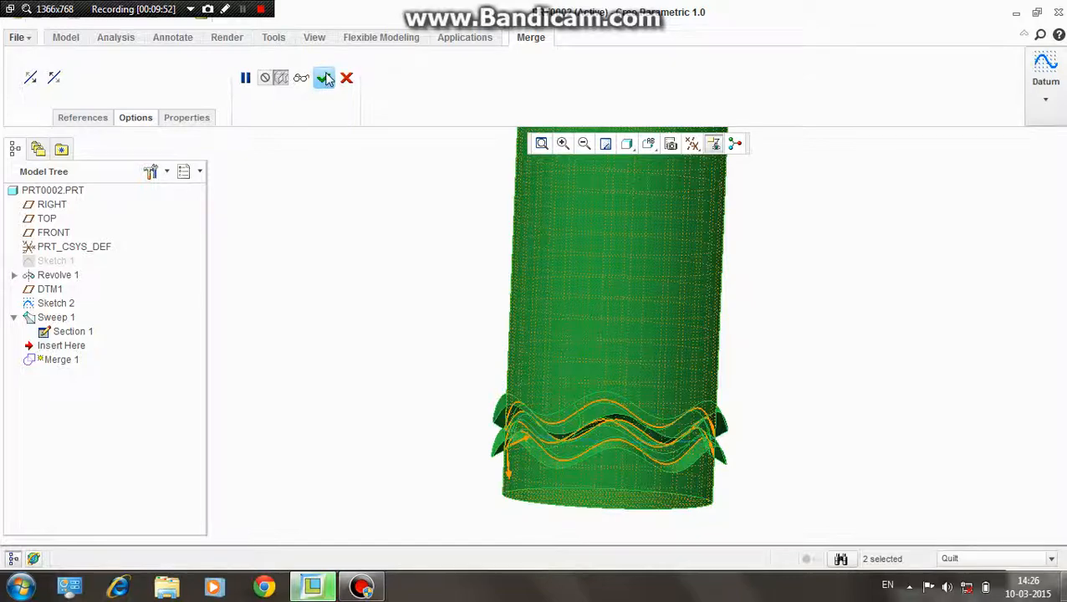
{"action": "left_click", "coordinate": [32, 80]}
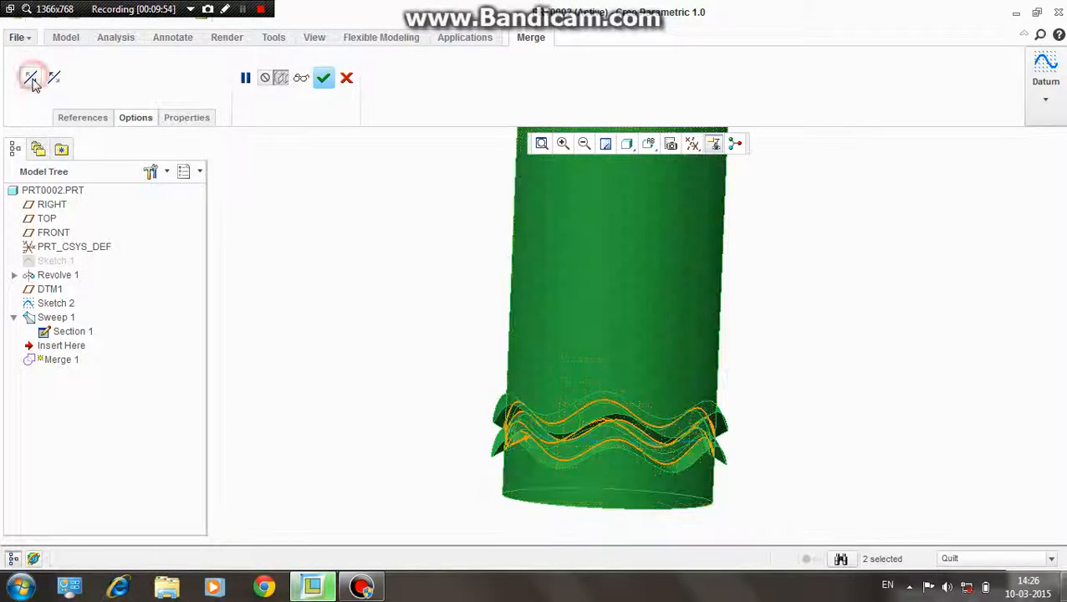
{"action": "left_click", "coordinate": [323, 80]}
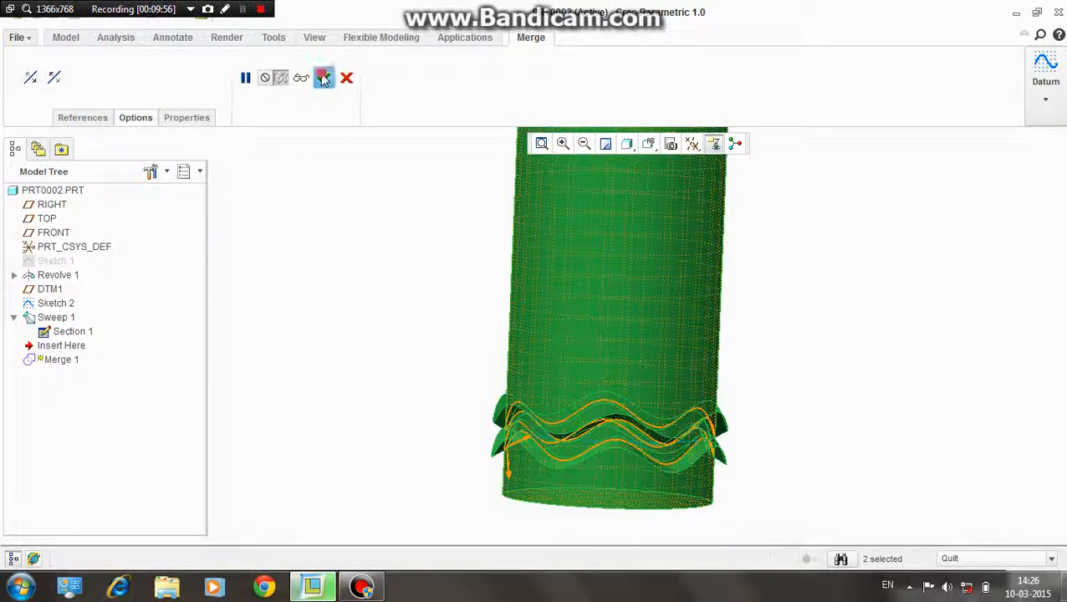